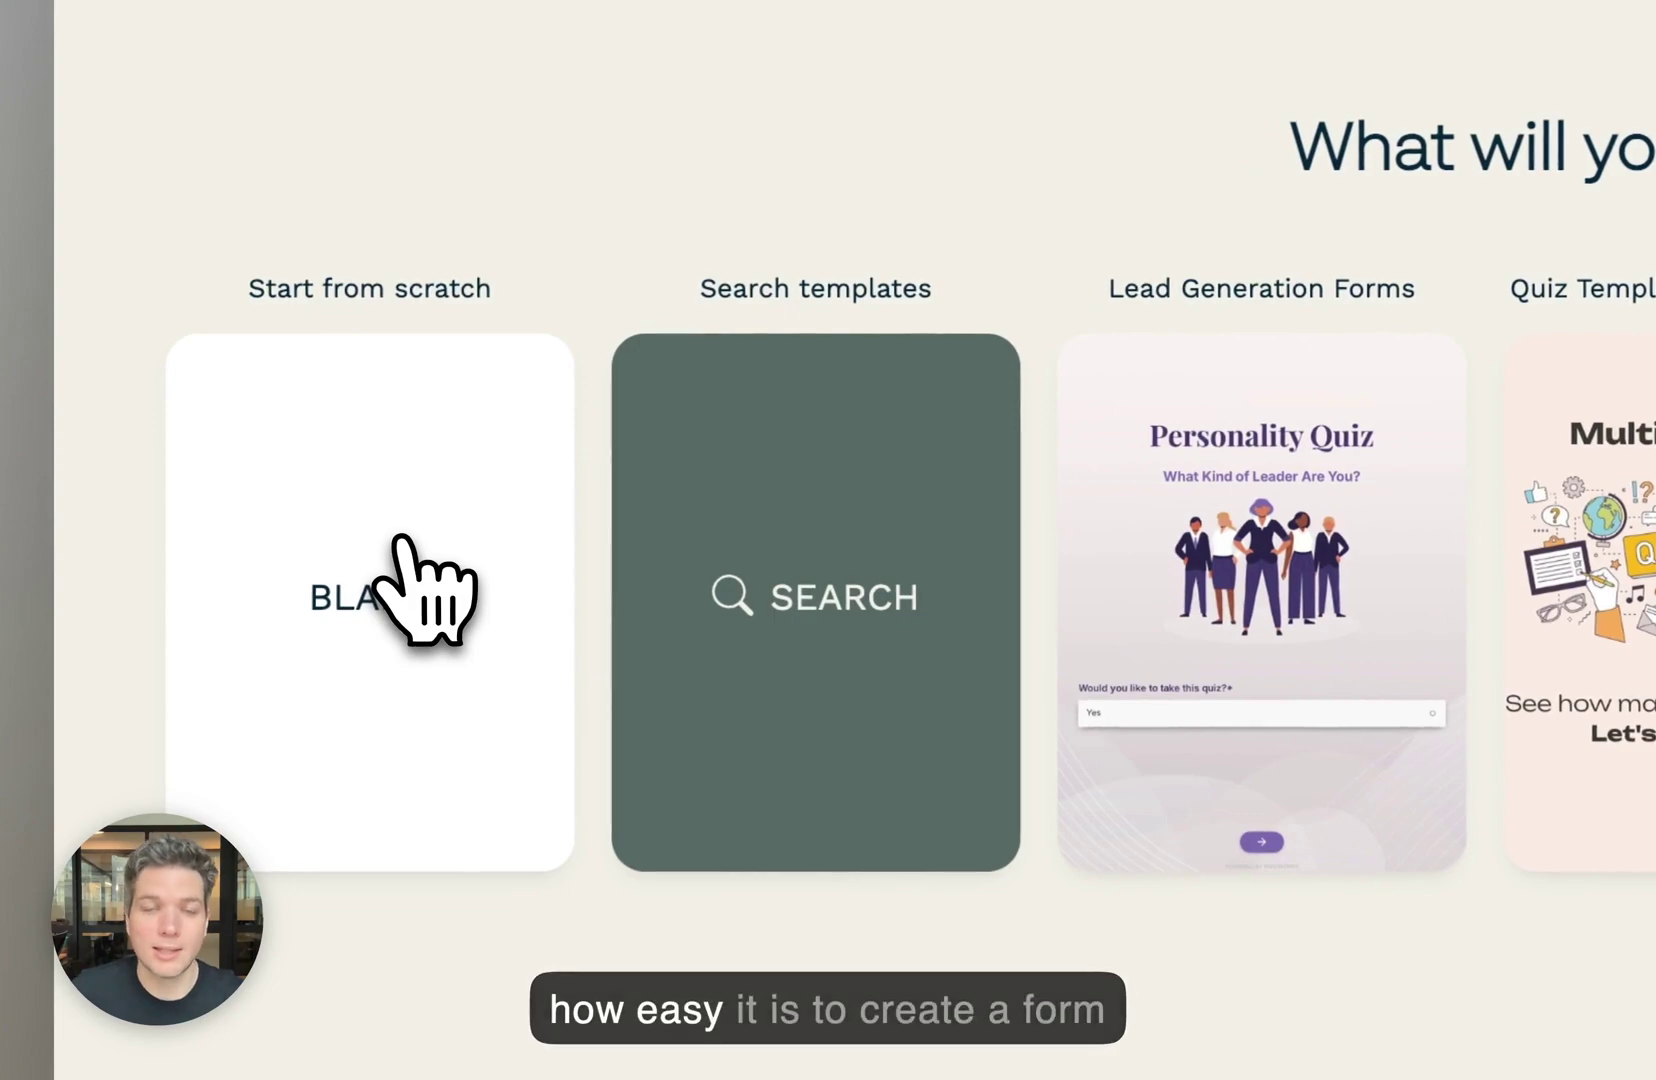
- Start a blank form whose first line 'This is my form! Welcome!' is an H2 heading
left_click(398, 540)
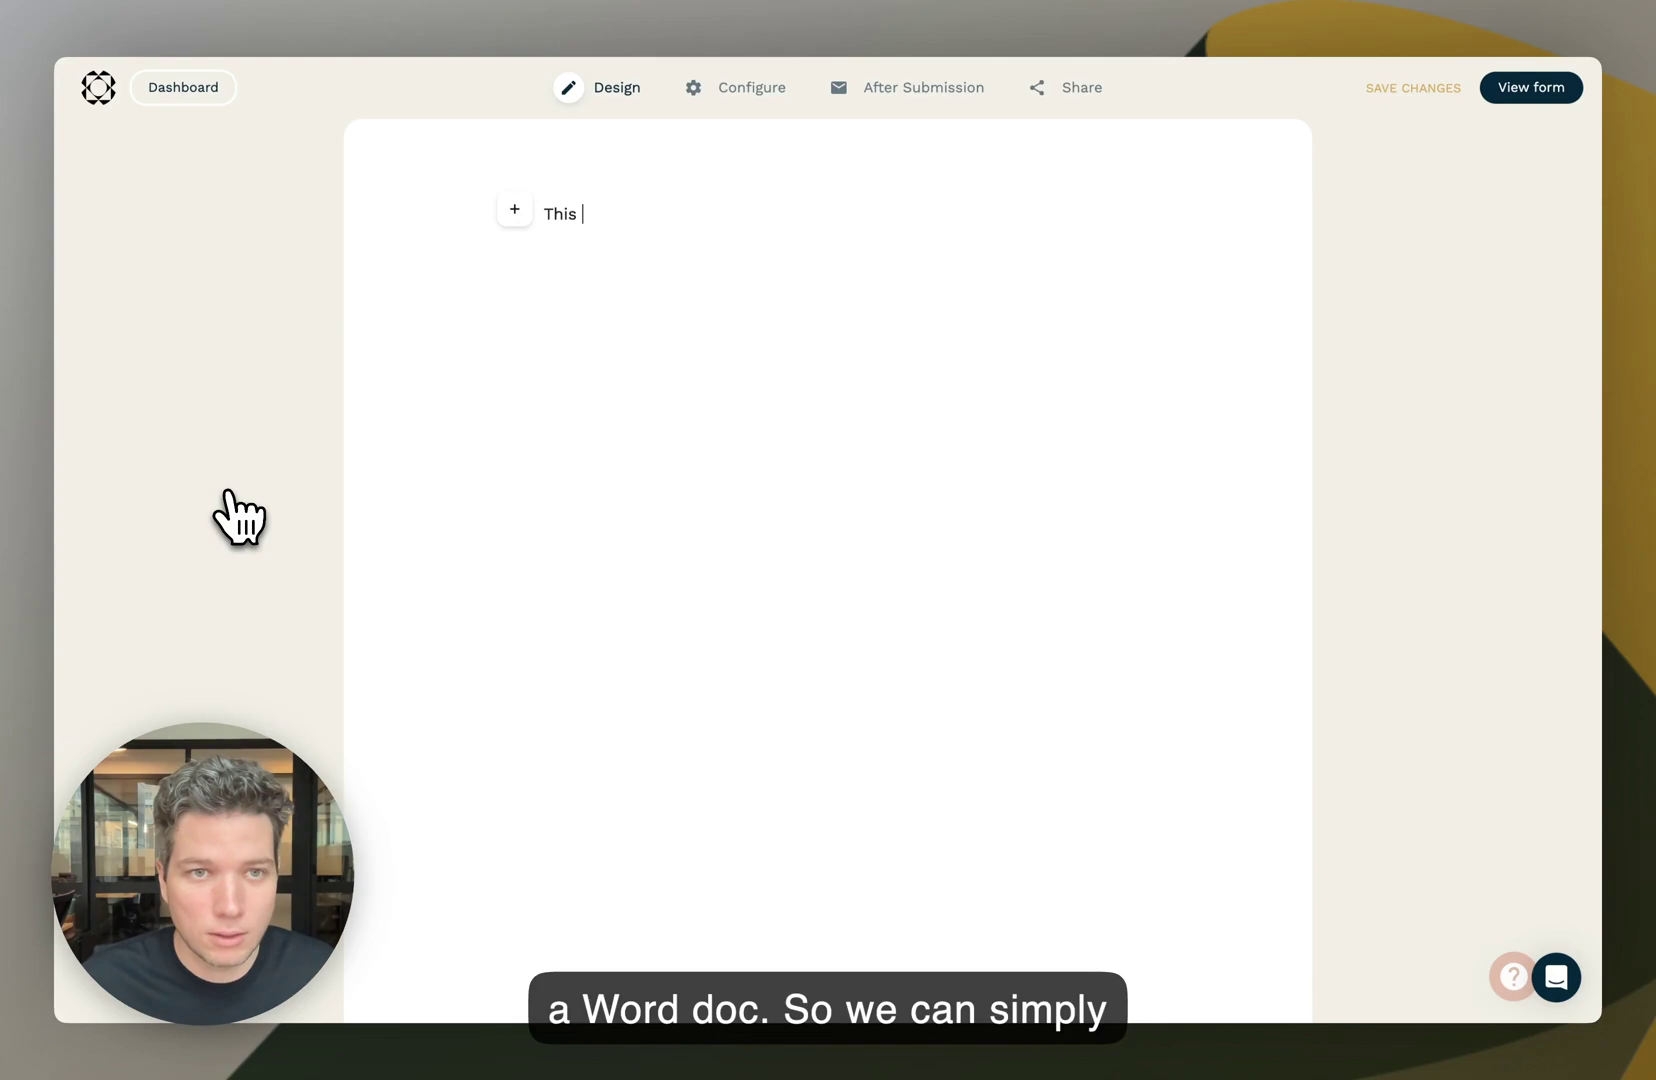
type("is my form! W")
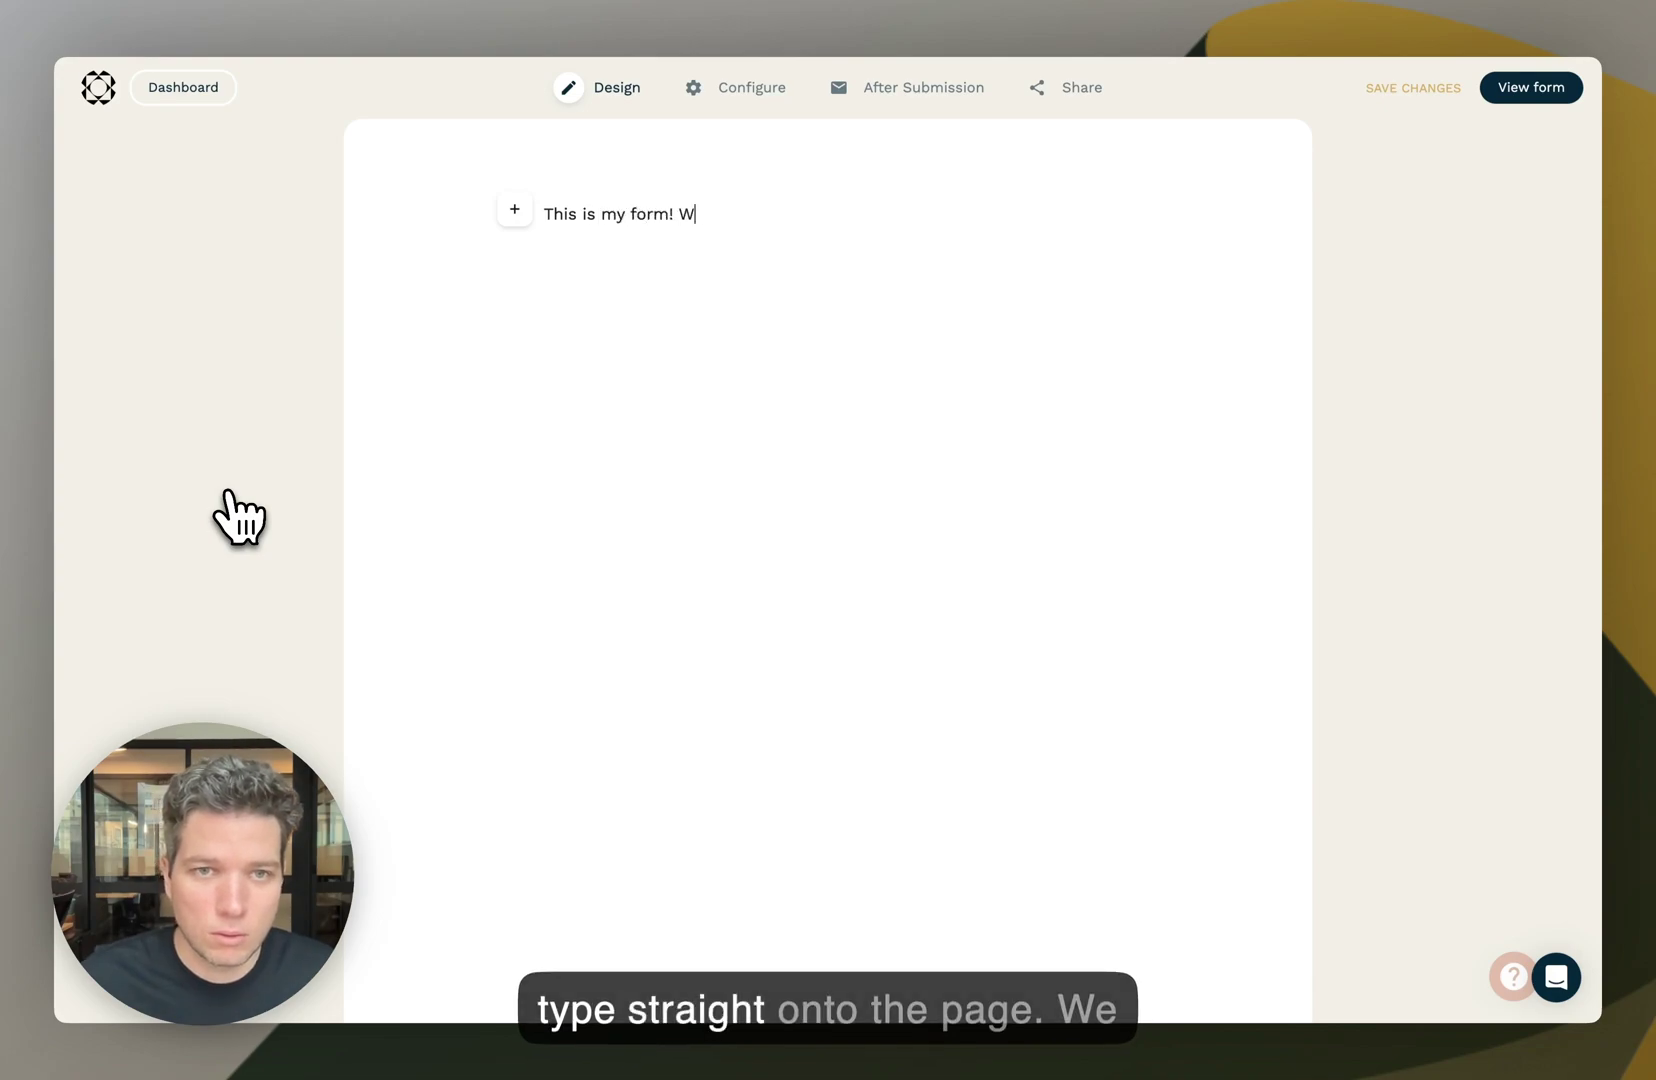
type("elcome!")
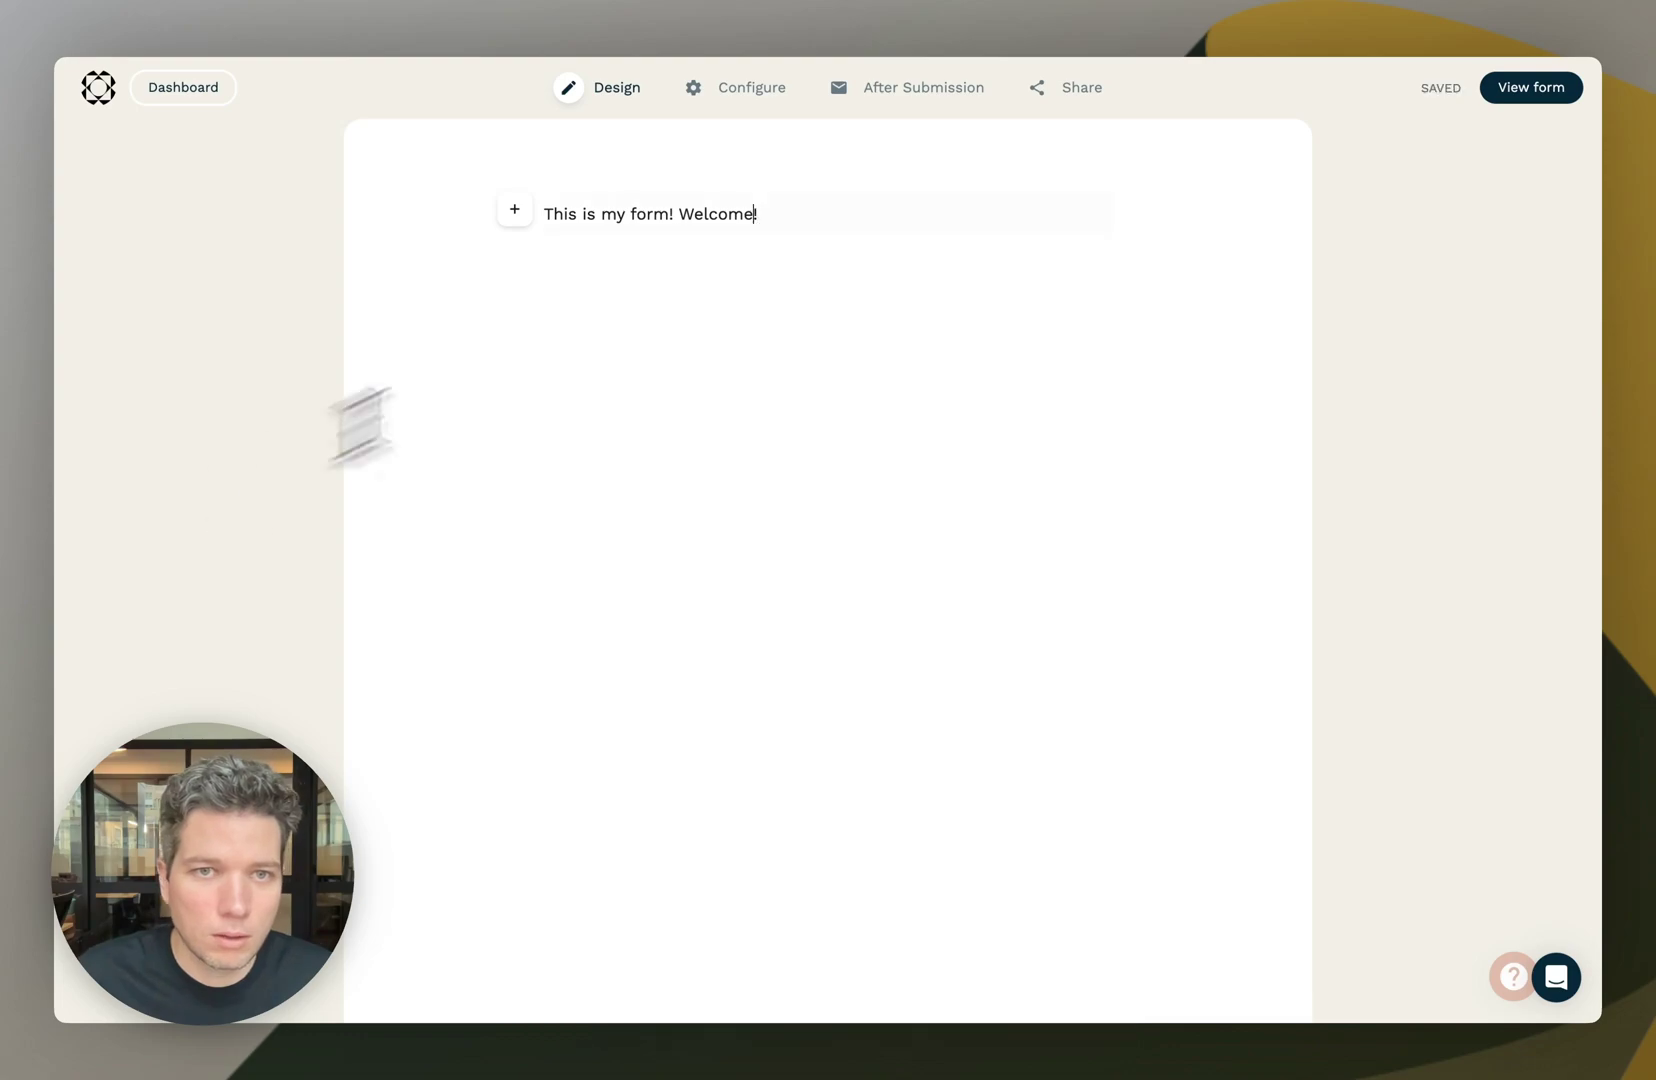
left_click_drag(762, 216, 562, 212)
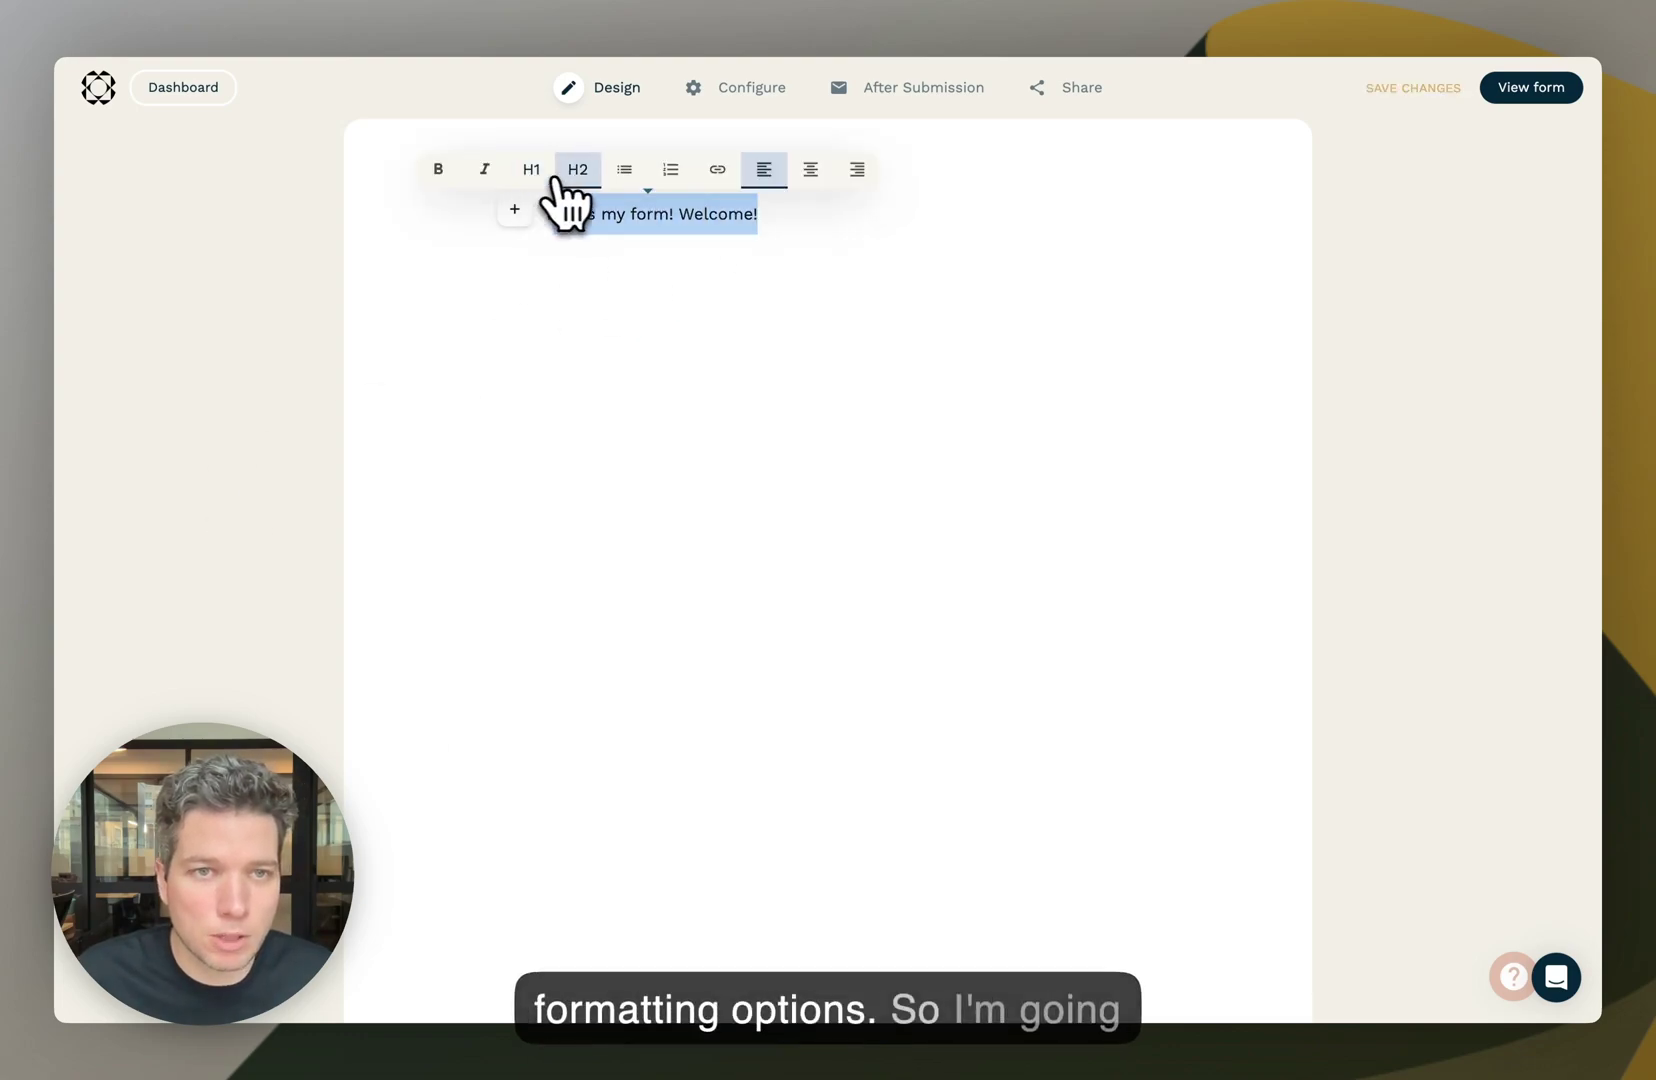
left_click(574, 172)
left_click(898, 220)
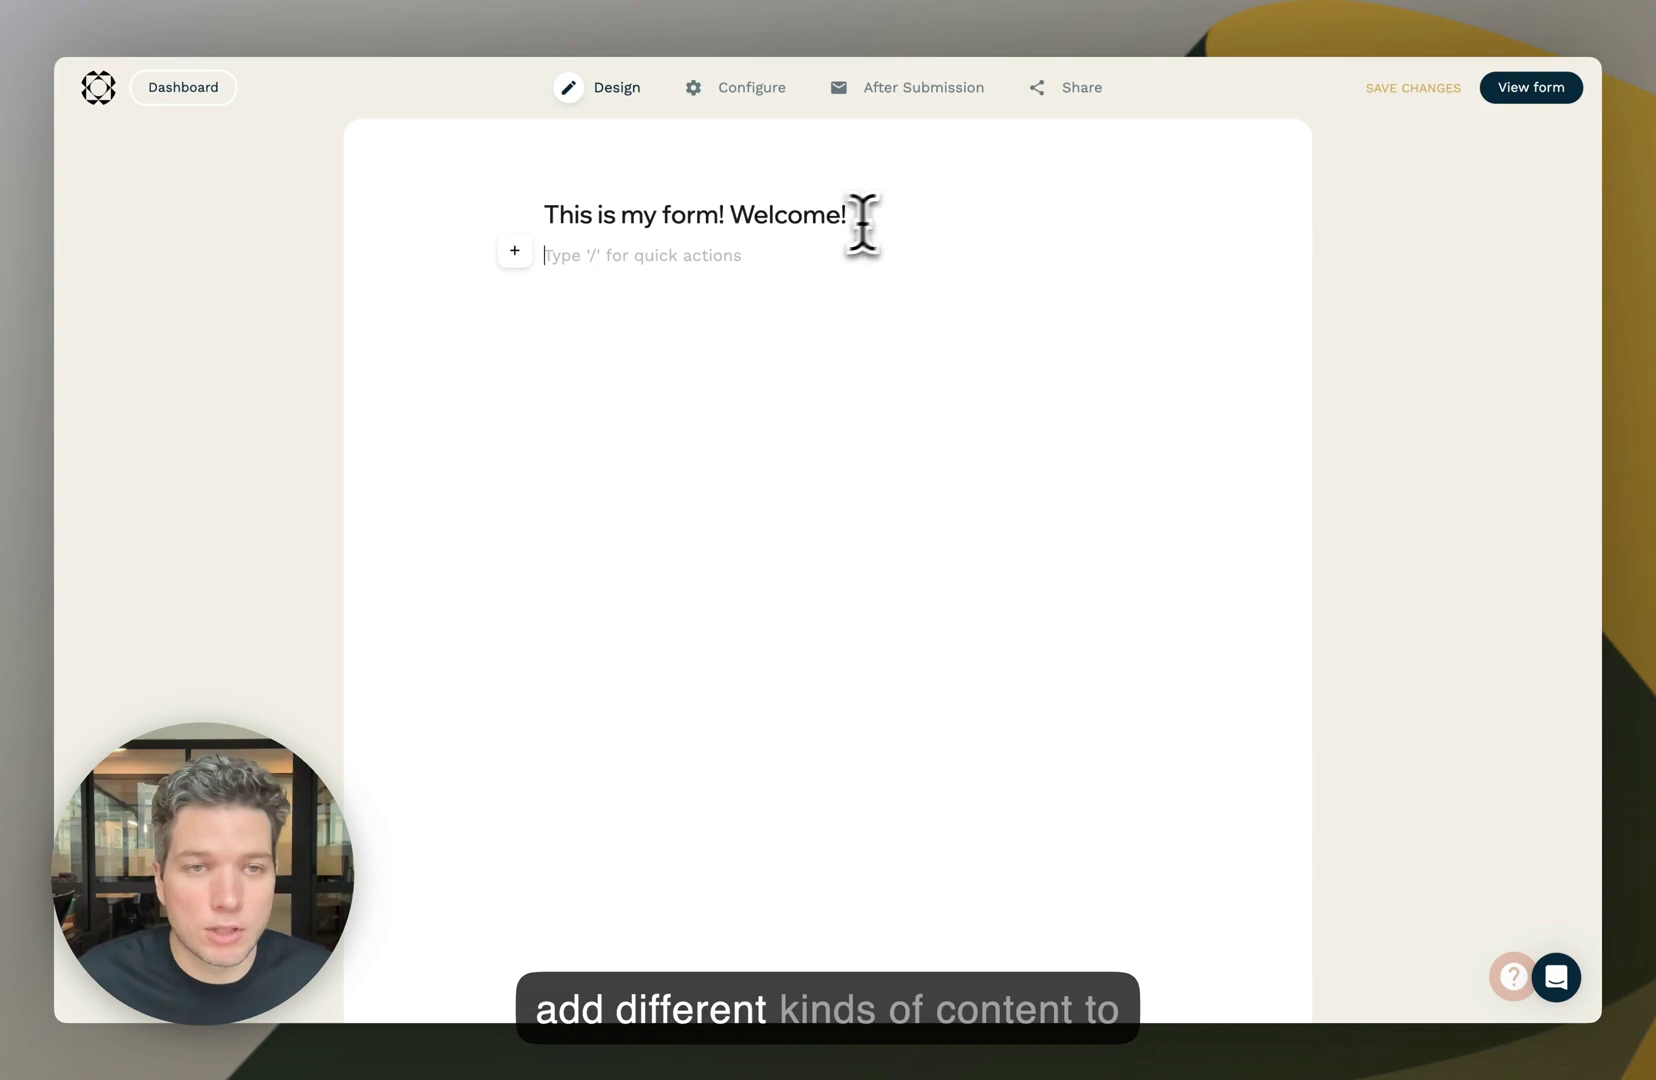
mouse_move(539, 255)
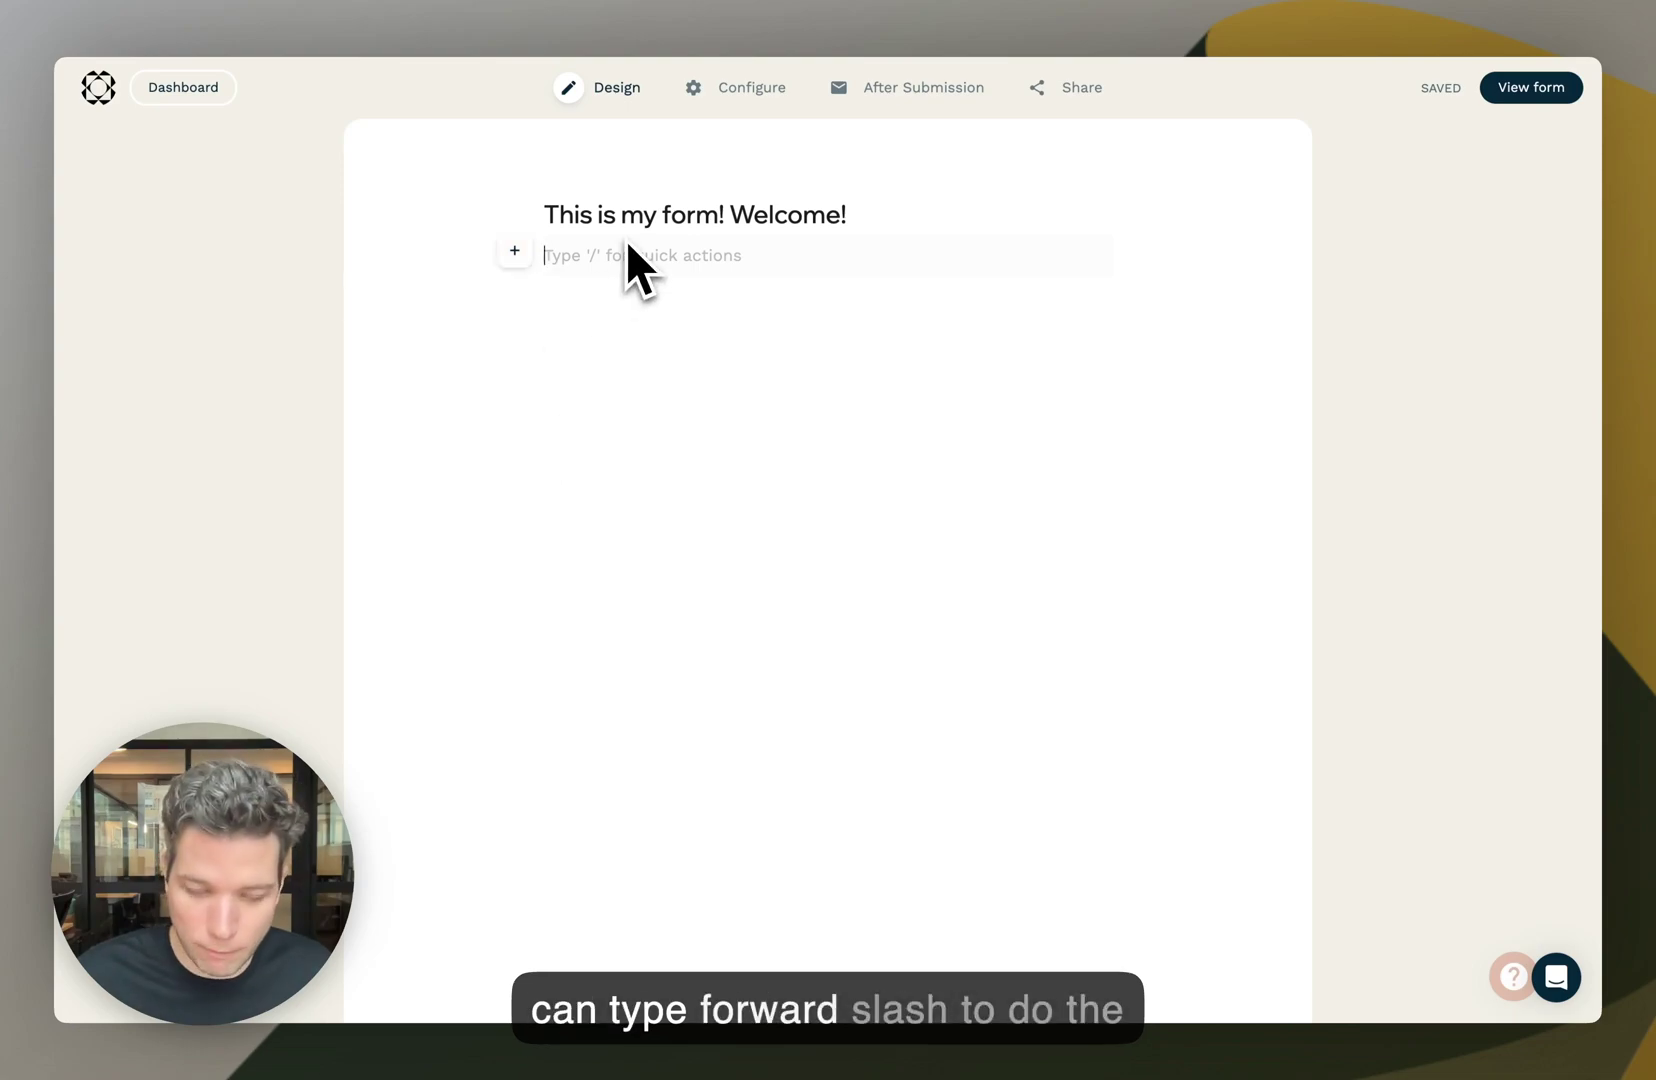
type("/")
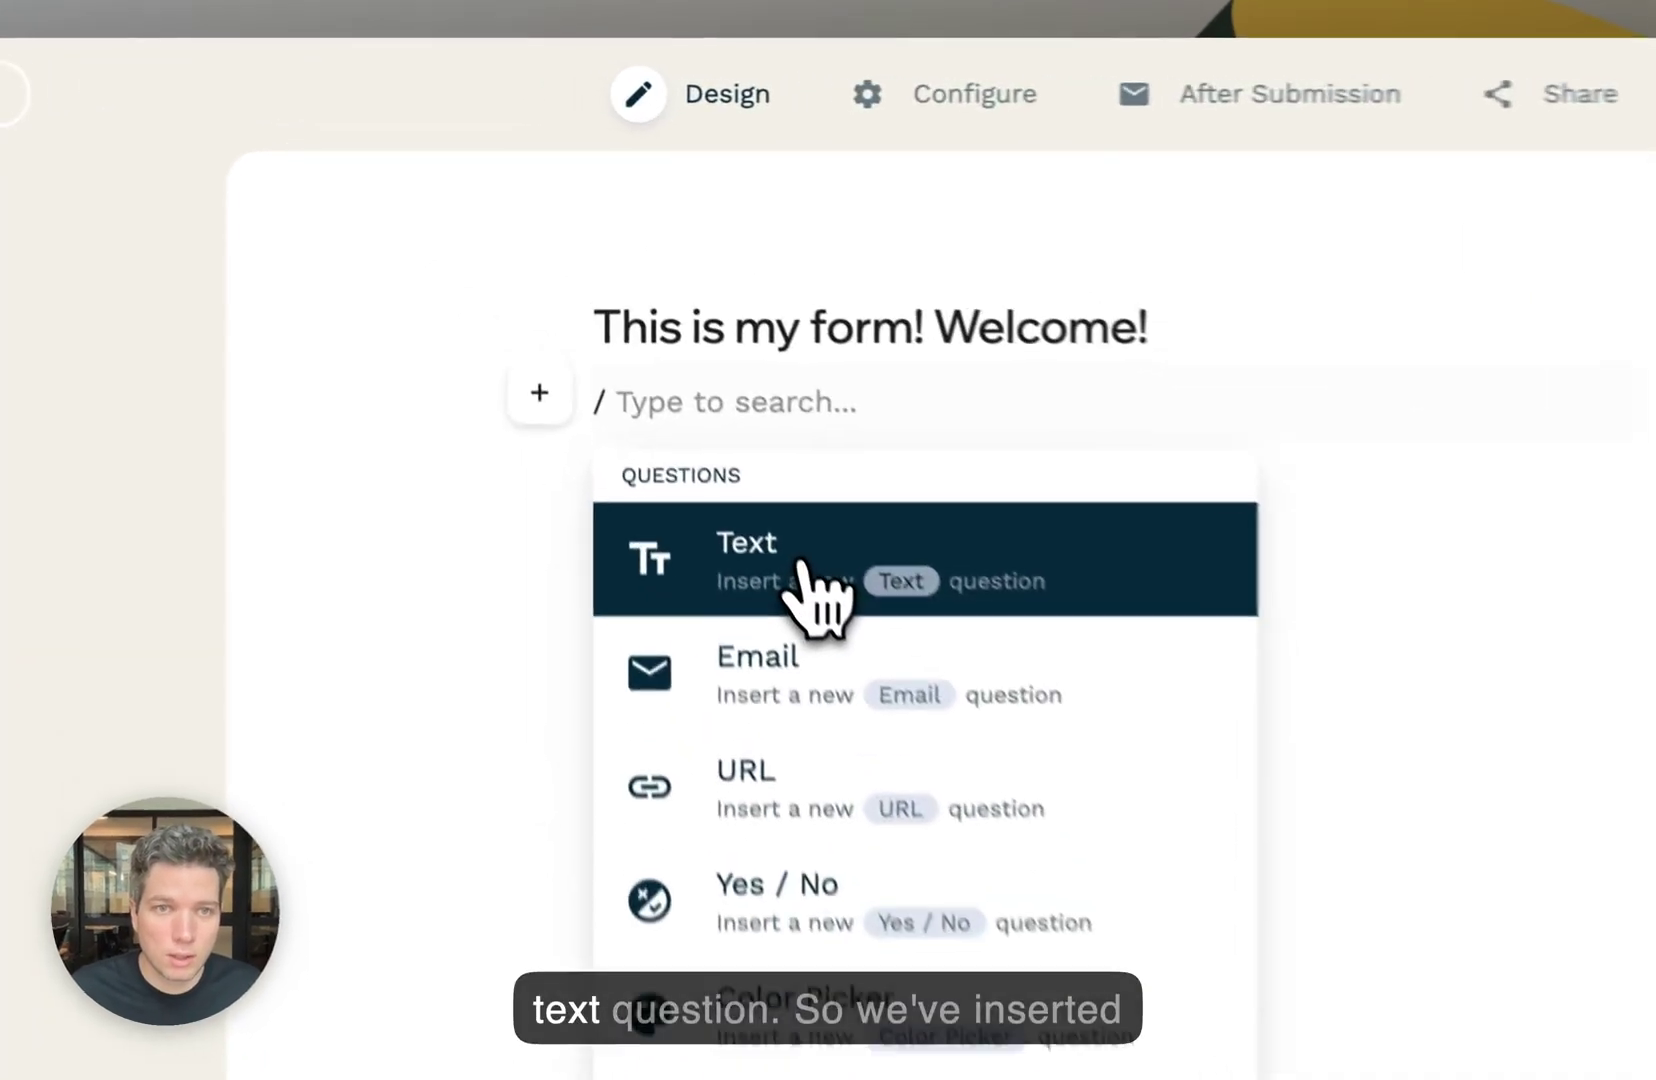
- Insert a Text question titled 'What is your name?' below the heading
left_click(645, 348)
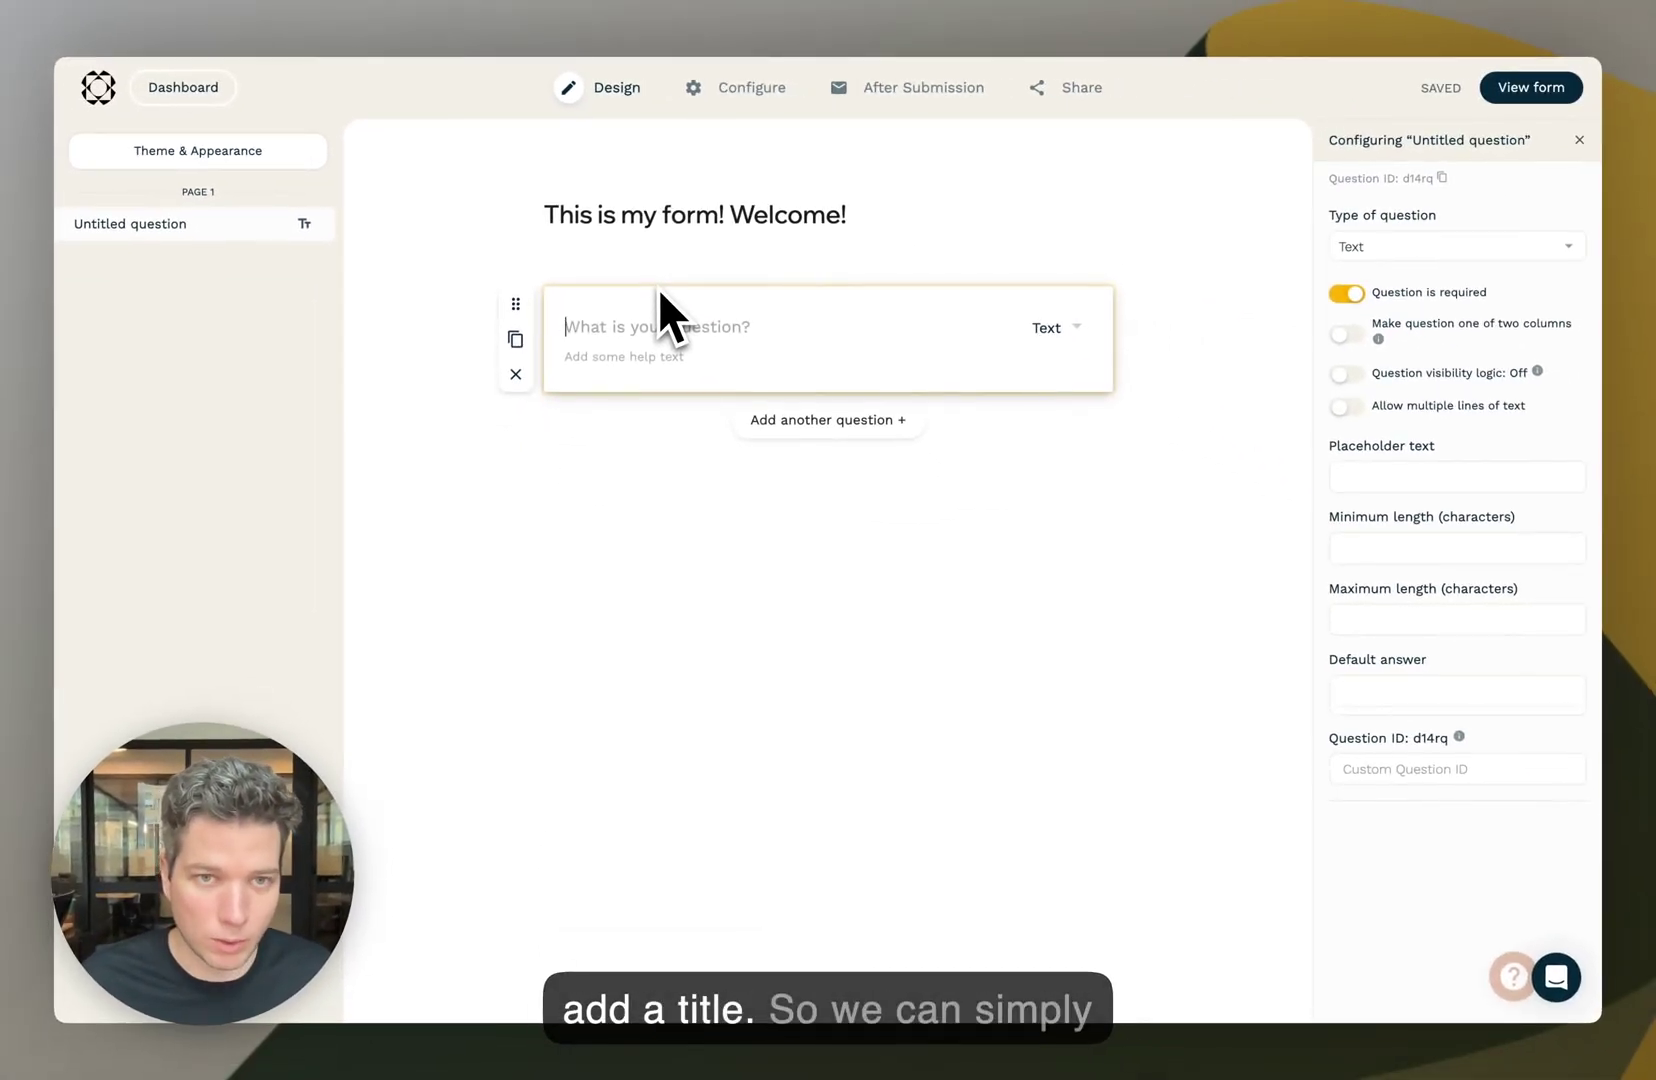
type("What is yo")
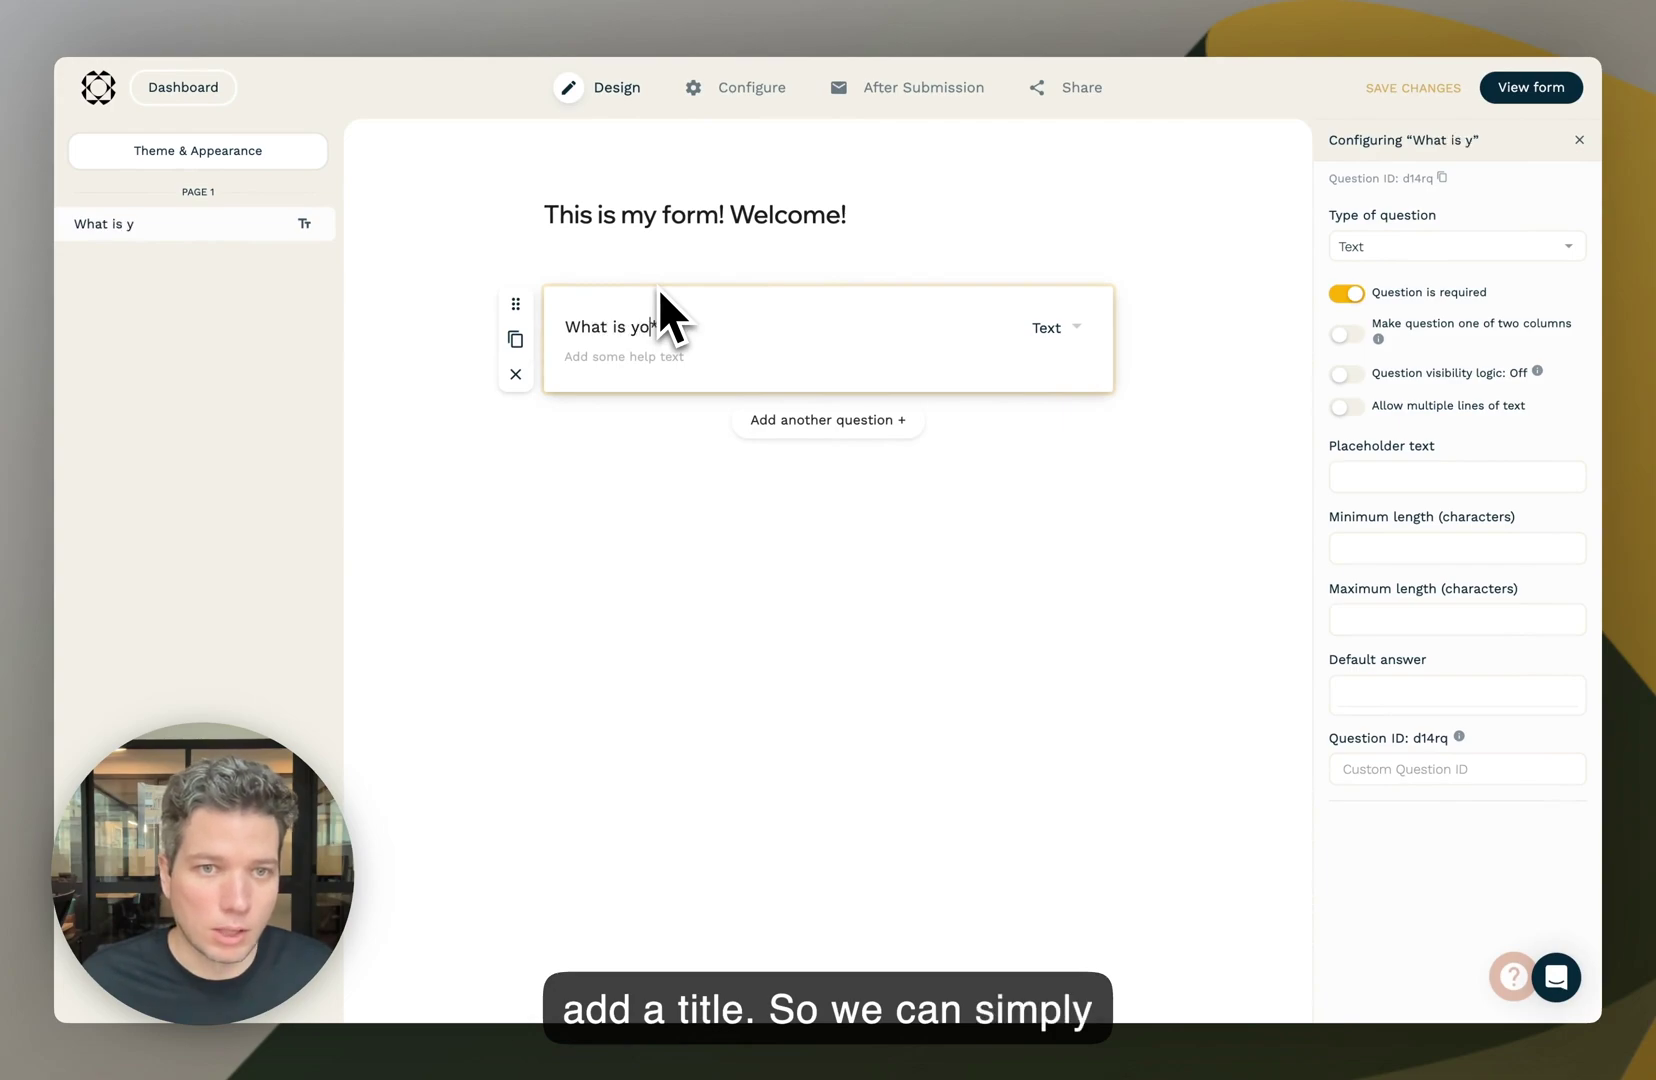
type("ur name?")
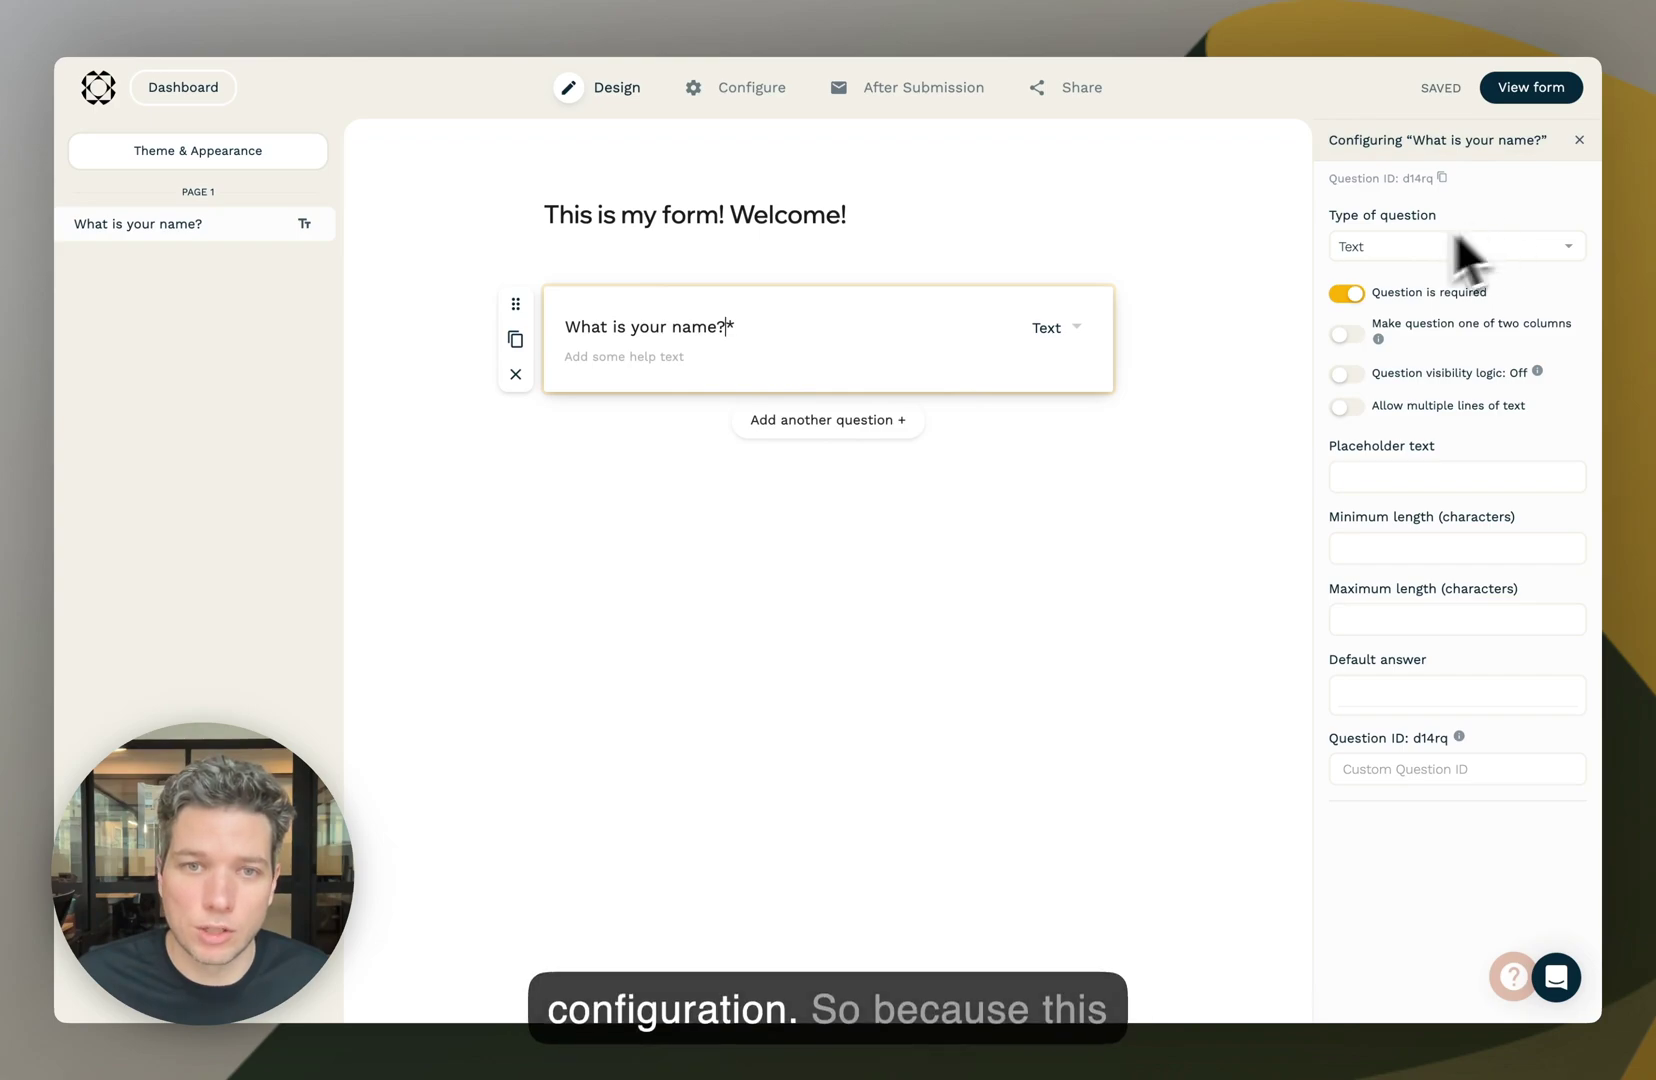
- In the name question's settings, keep the Text type and make it required
left_click(931, 259)
left_click(806, 344)
left_click(857, 266)
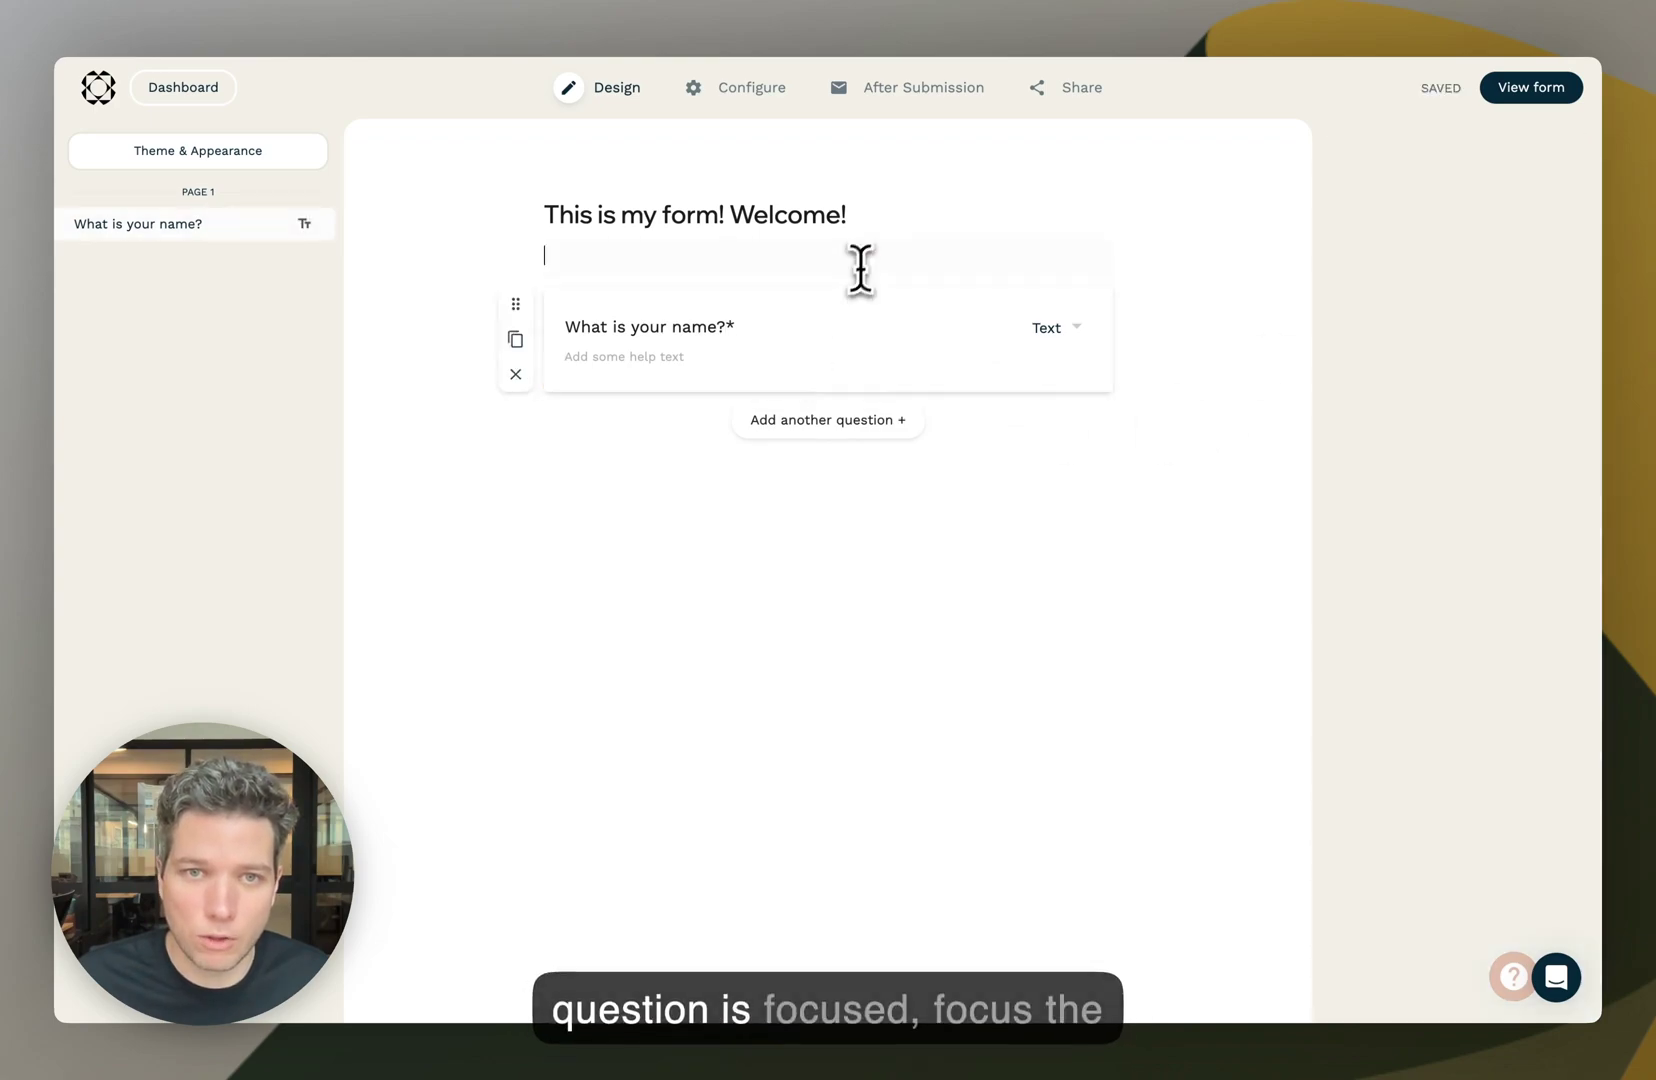
left_click(810, 332)
left_click(822, 266)
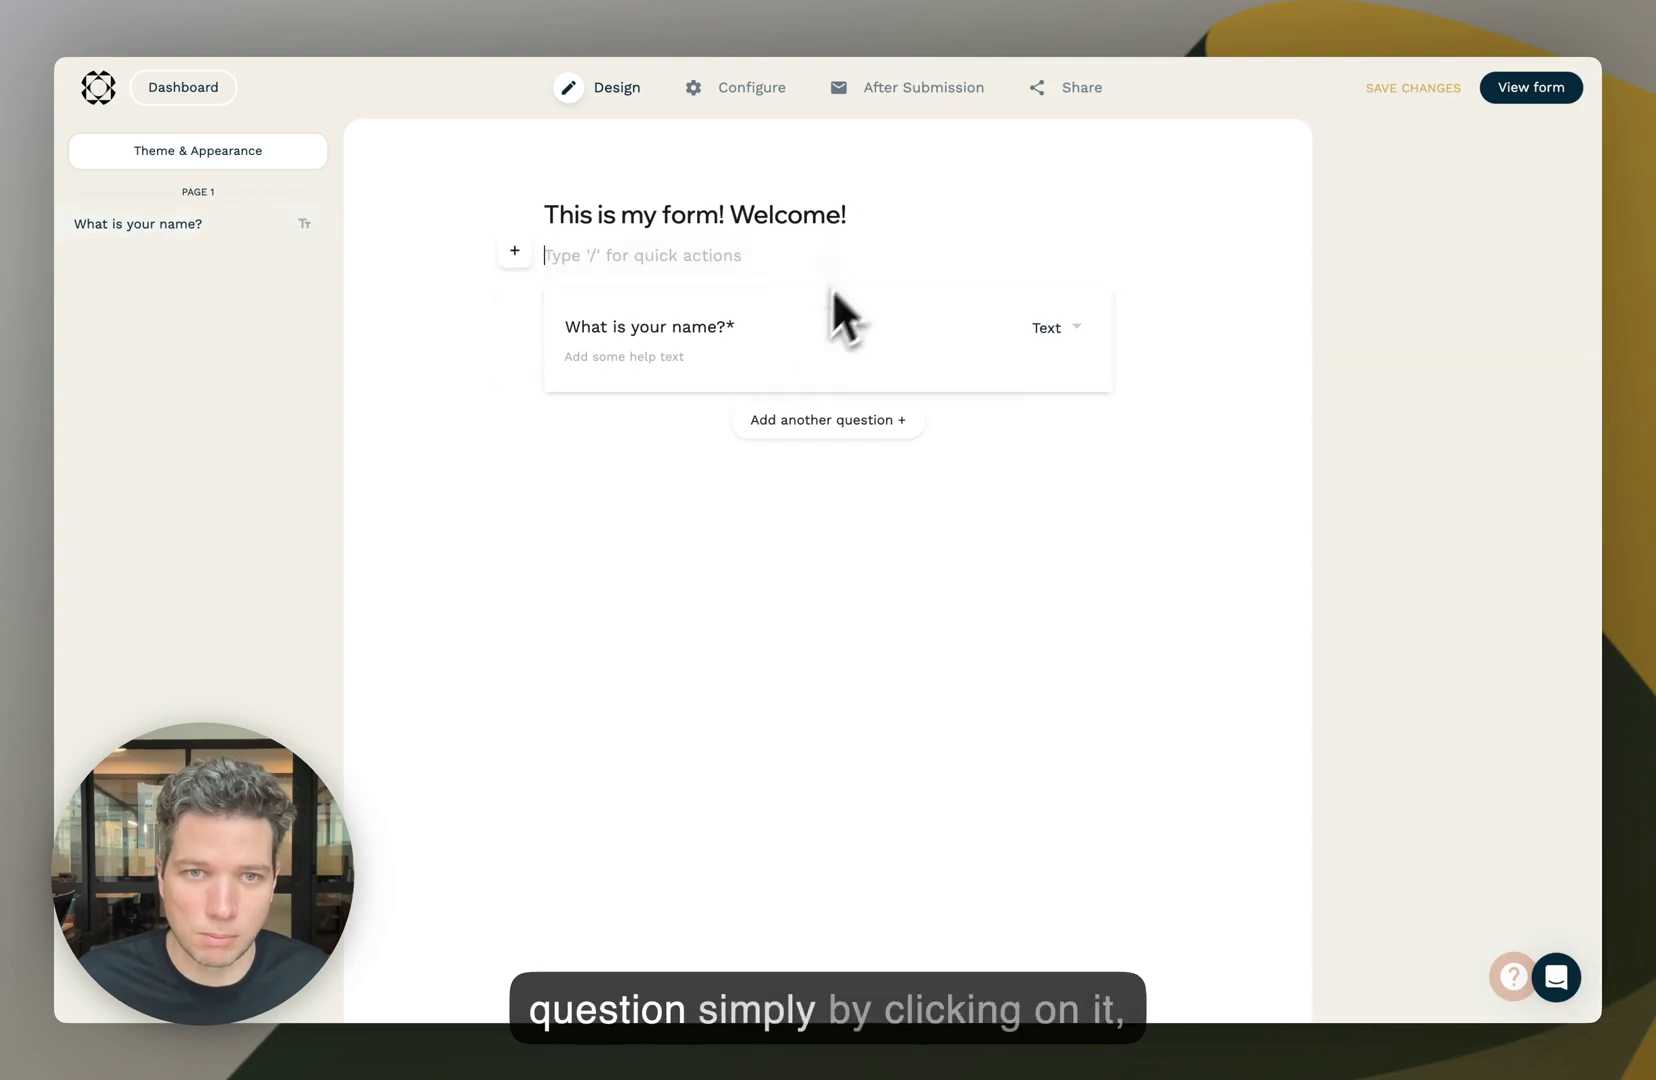
left_click(812, 328)
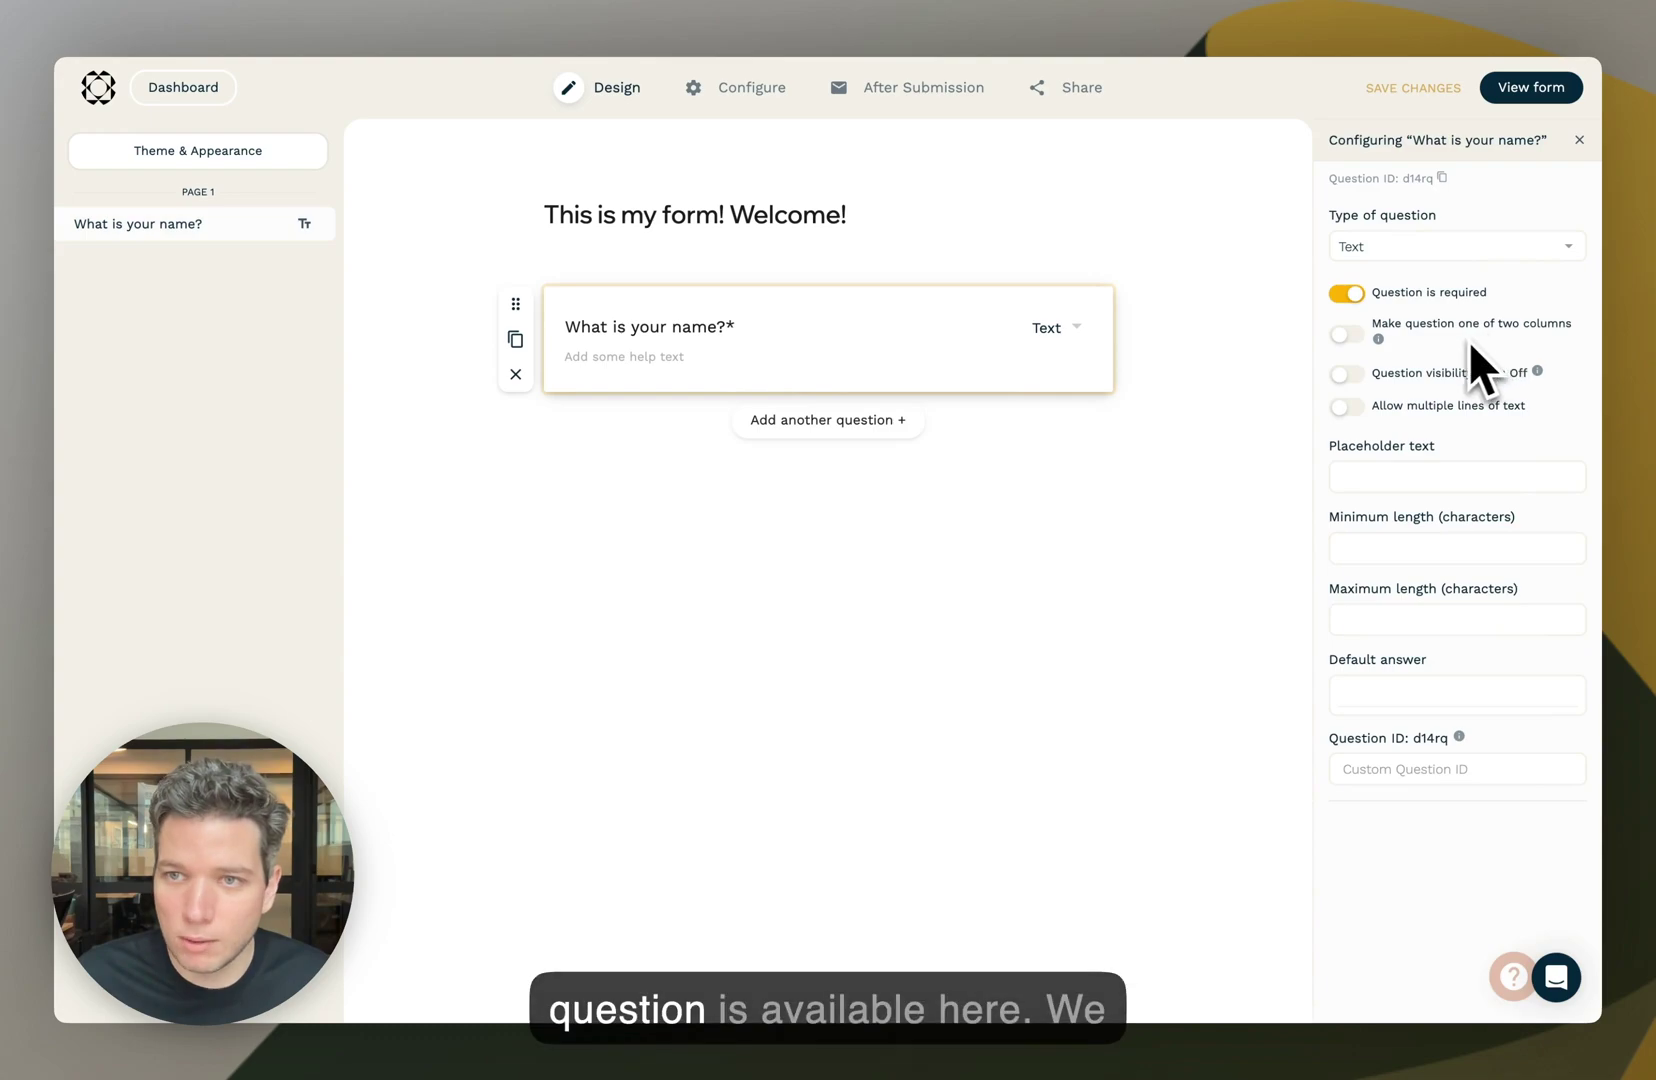
left_click(1396, 246)
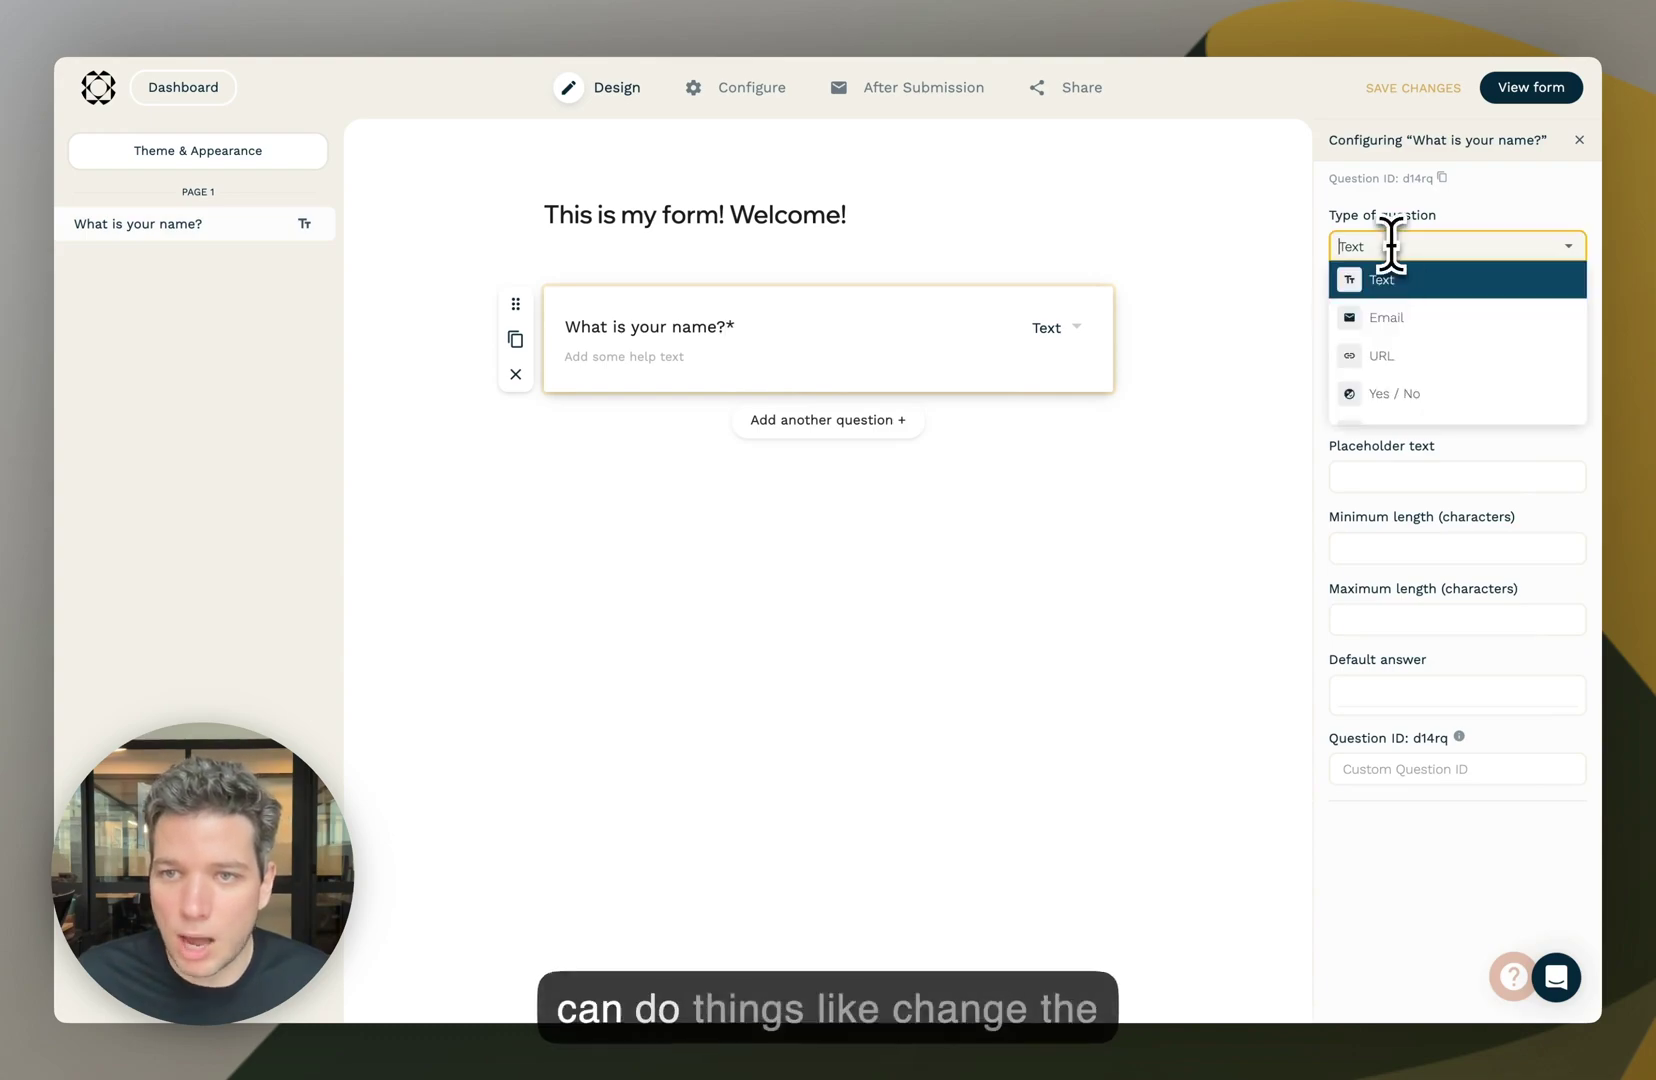
left_click(1440, 279)
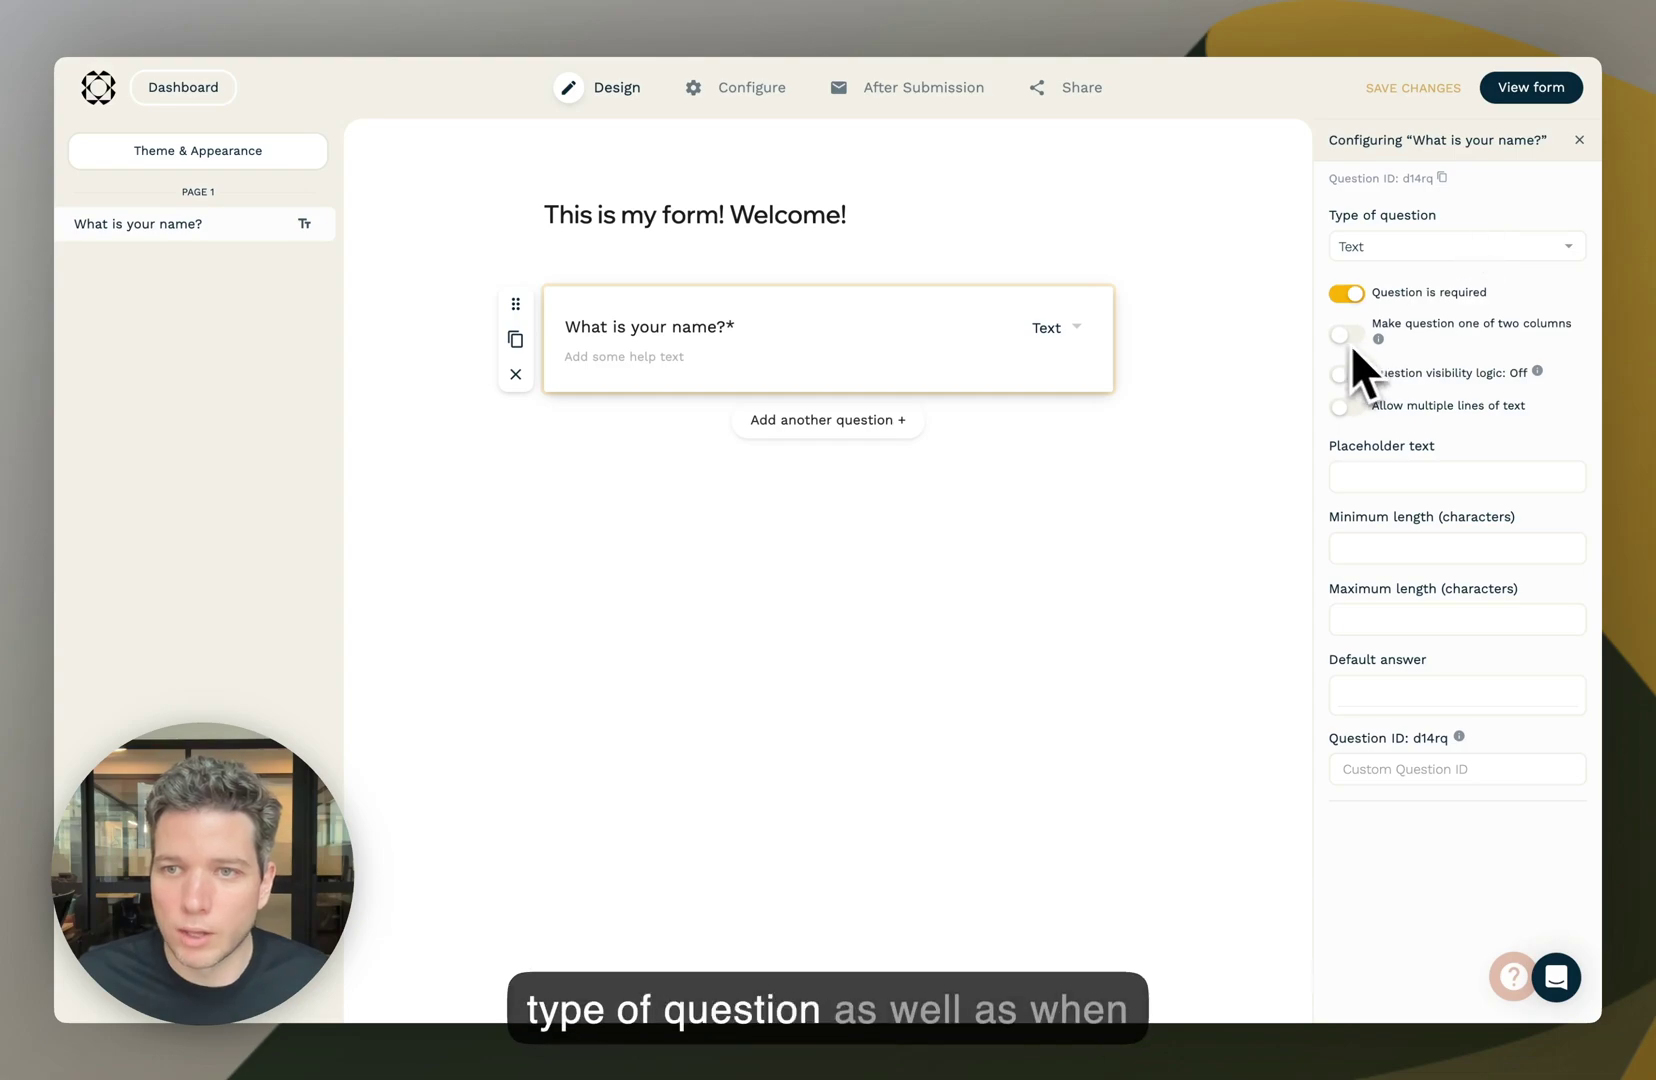
left_click(1346, 293)
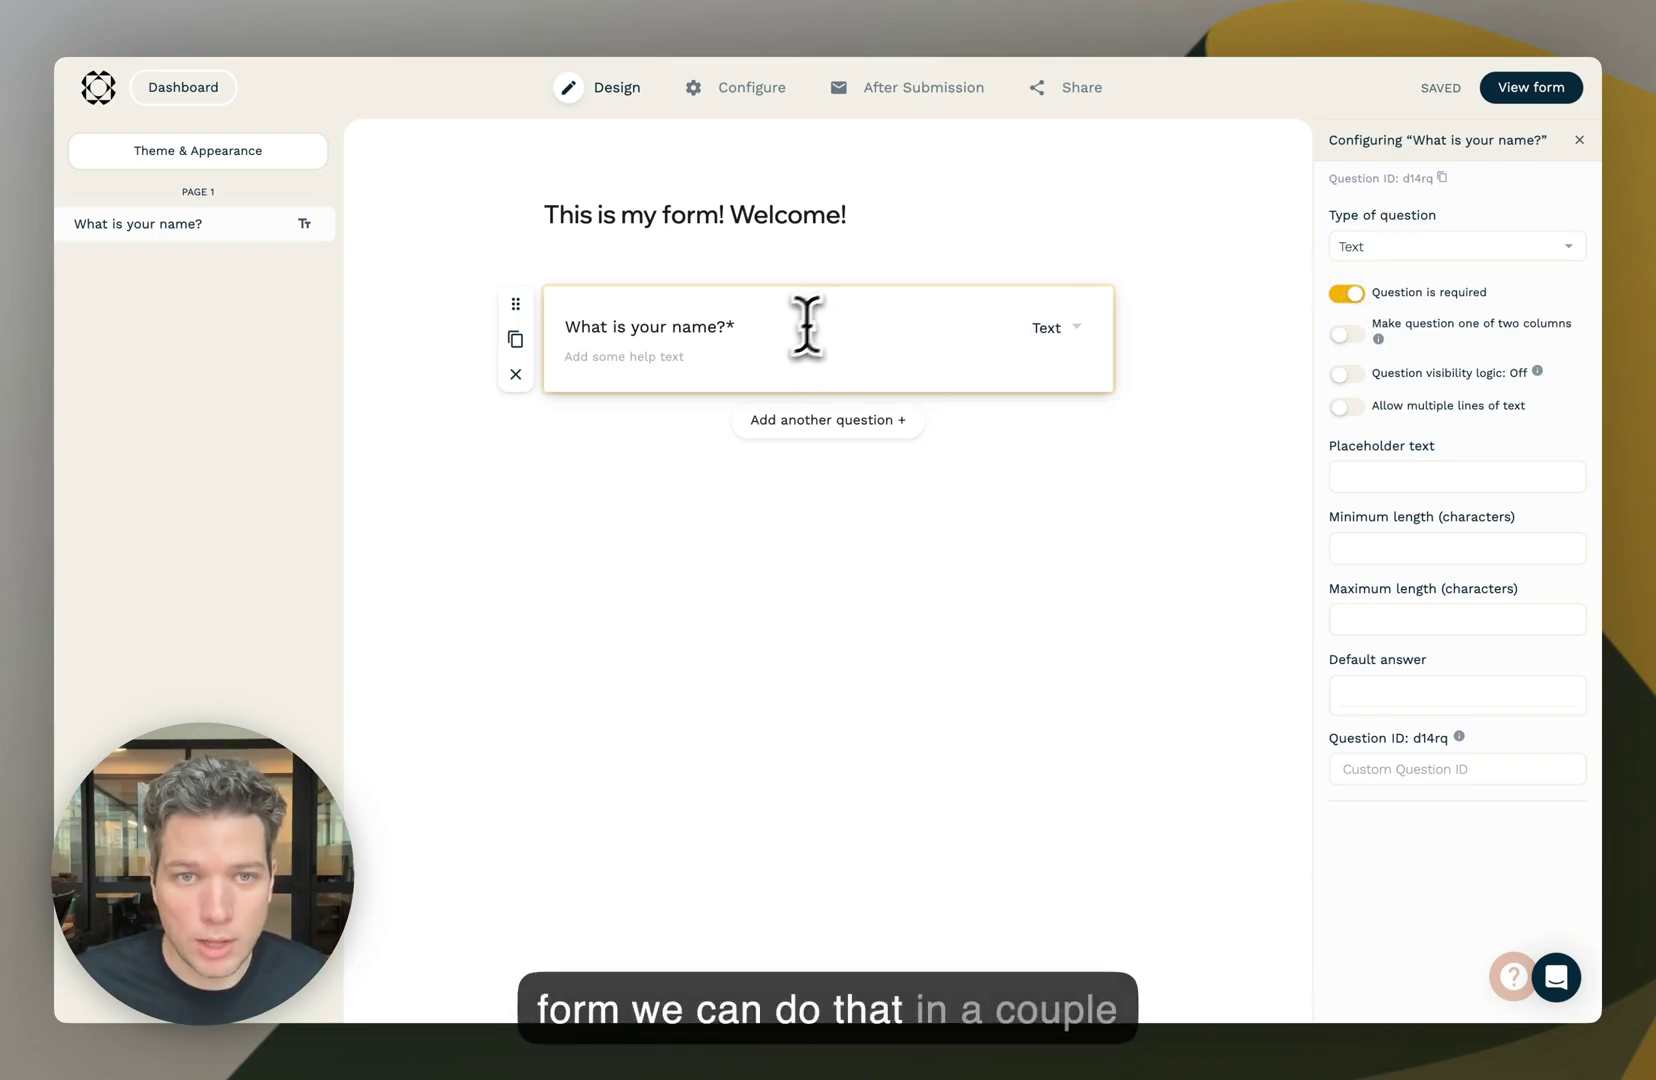
- Add an Email question 'What is your email address?' below the name question
left_click(660, 258)
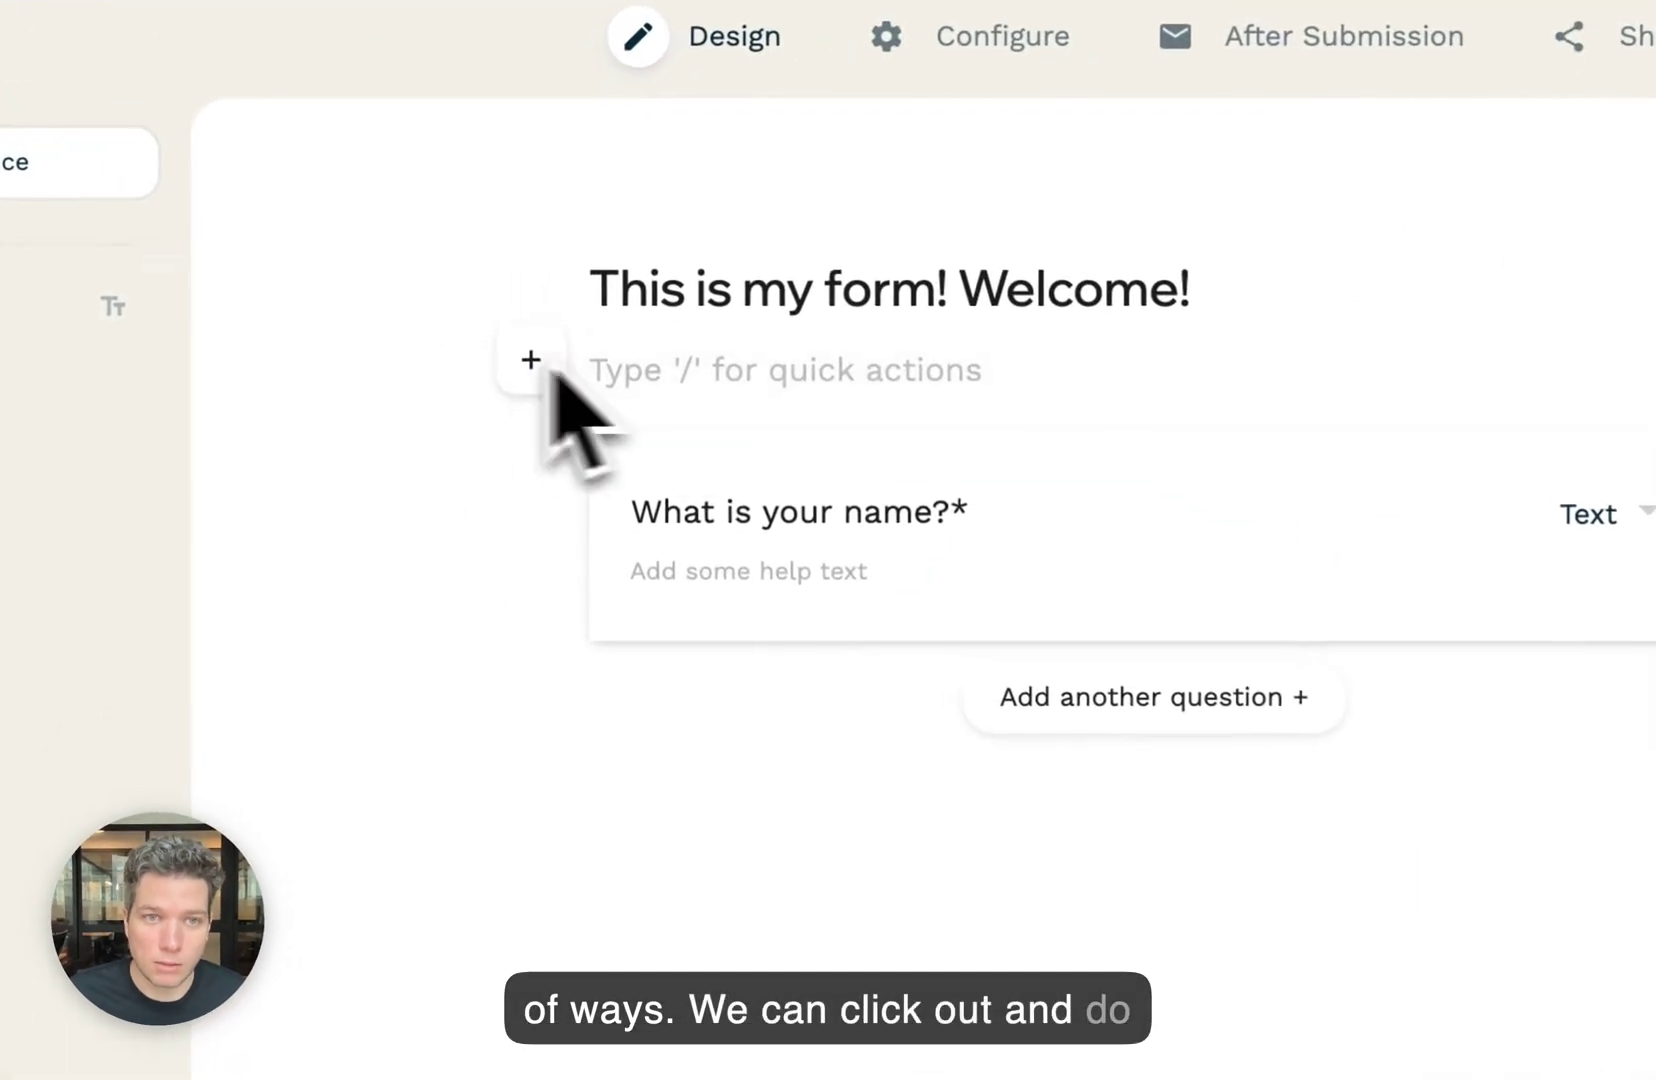
left_click(1076, 535)
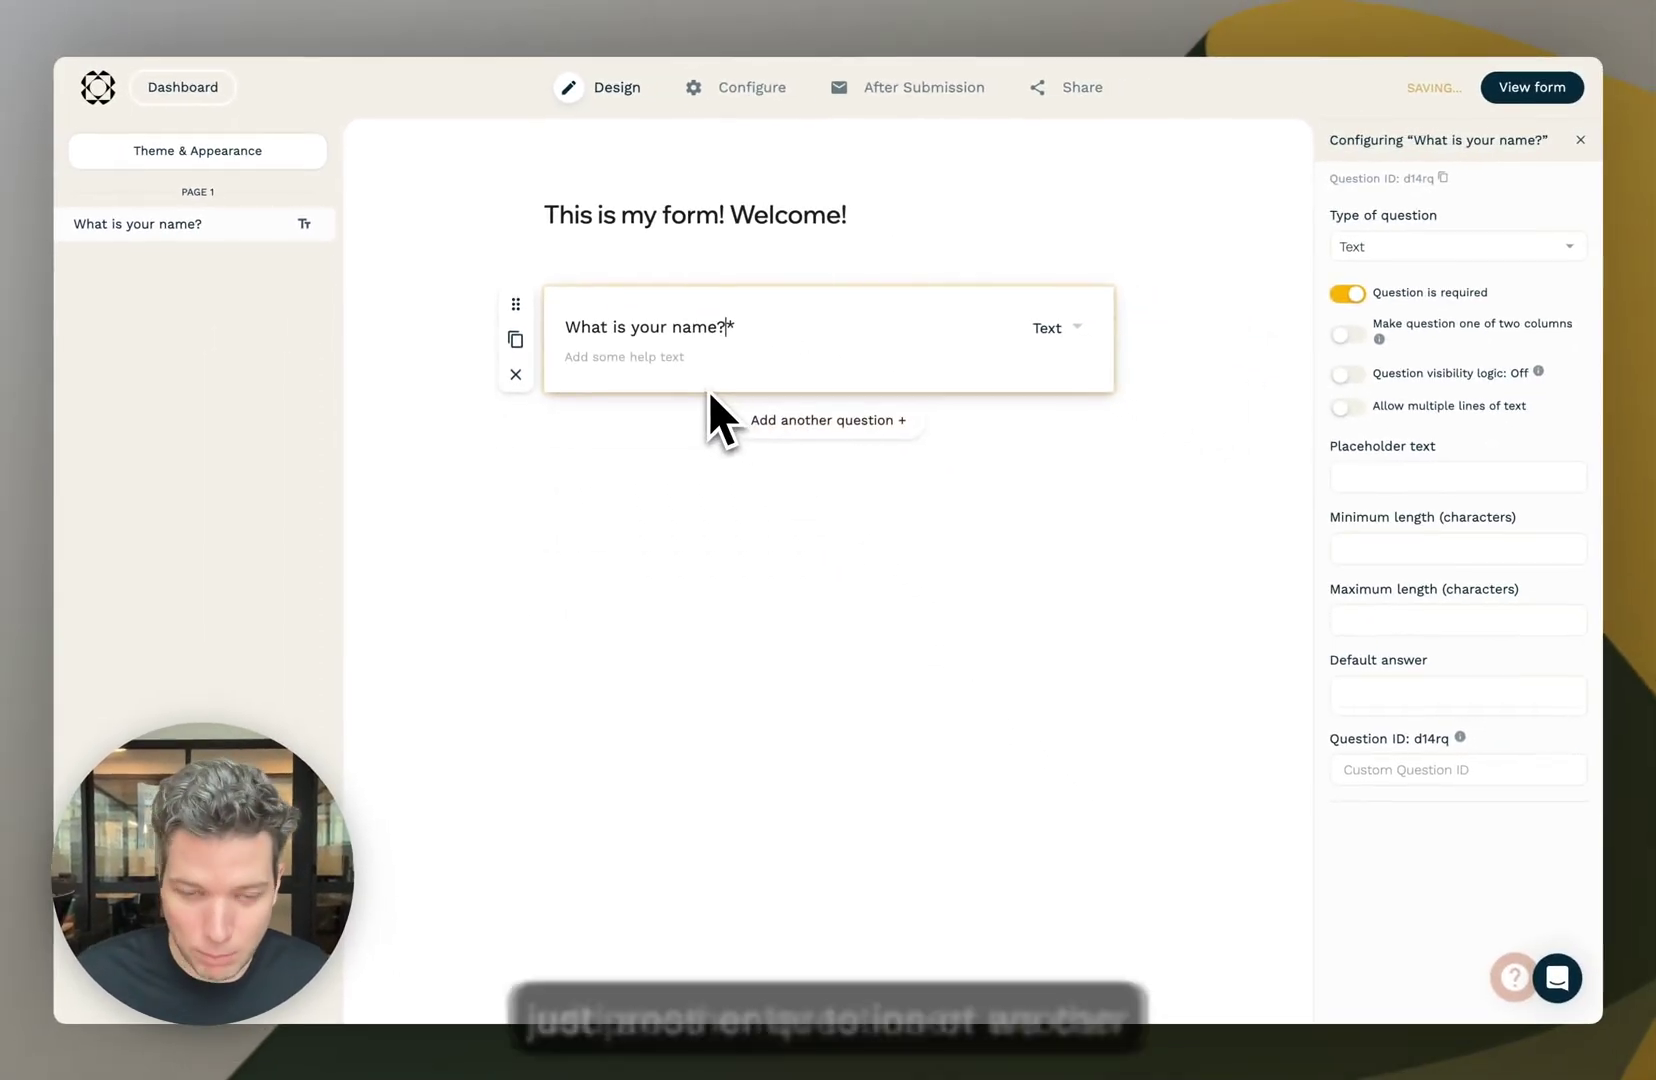
key("Return")
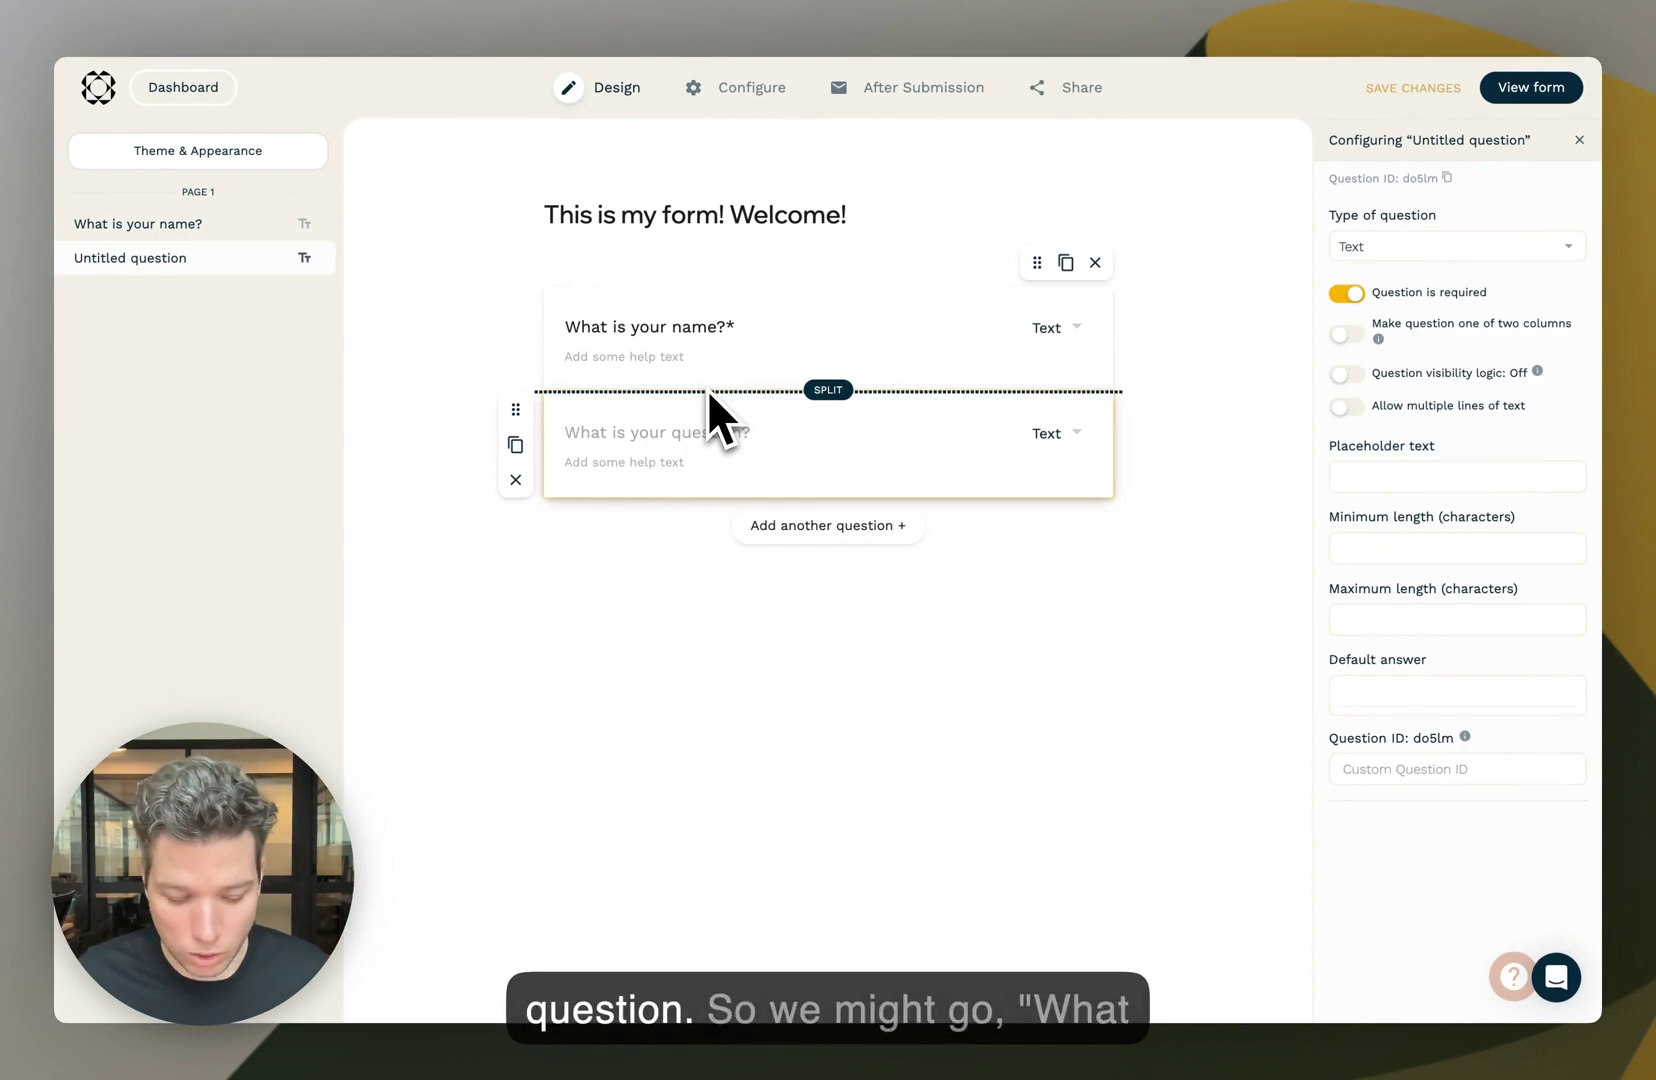
type("What is your")
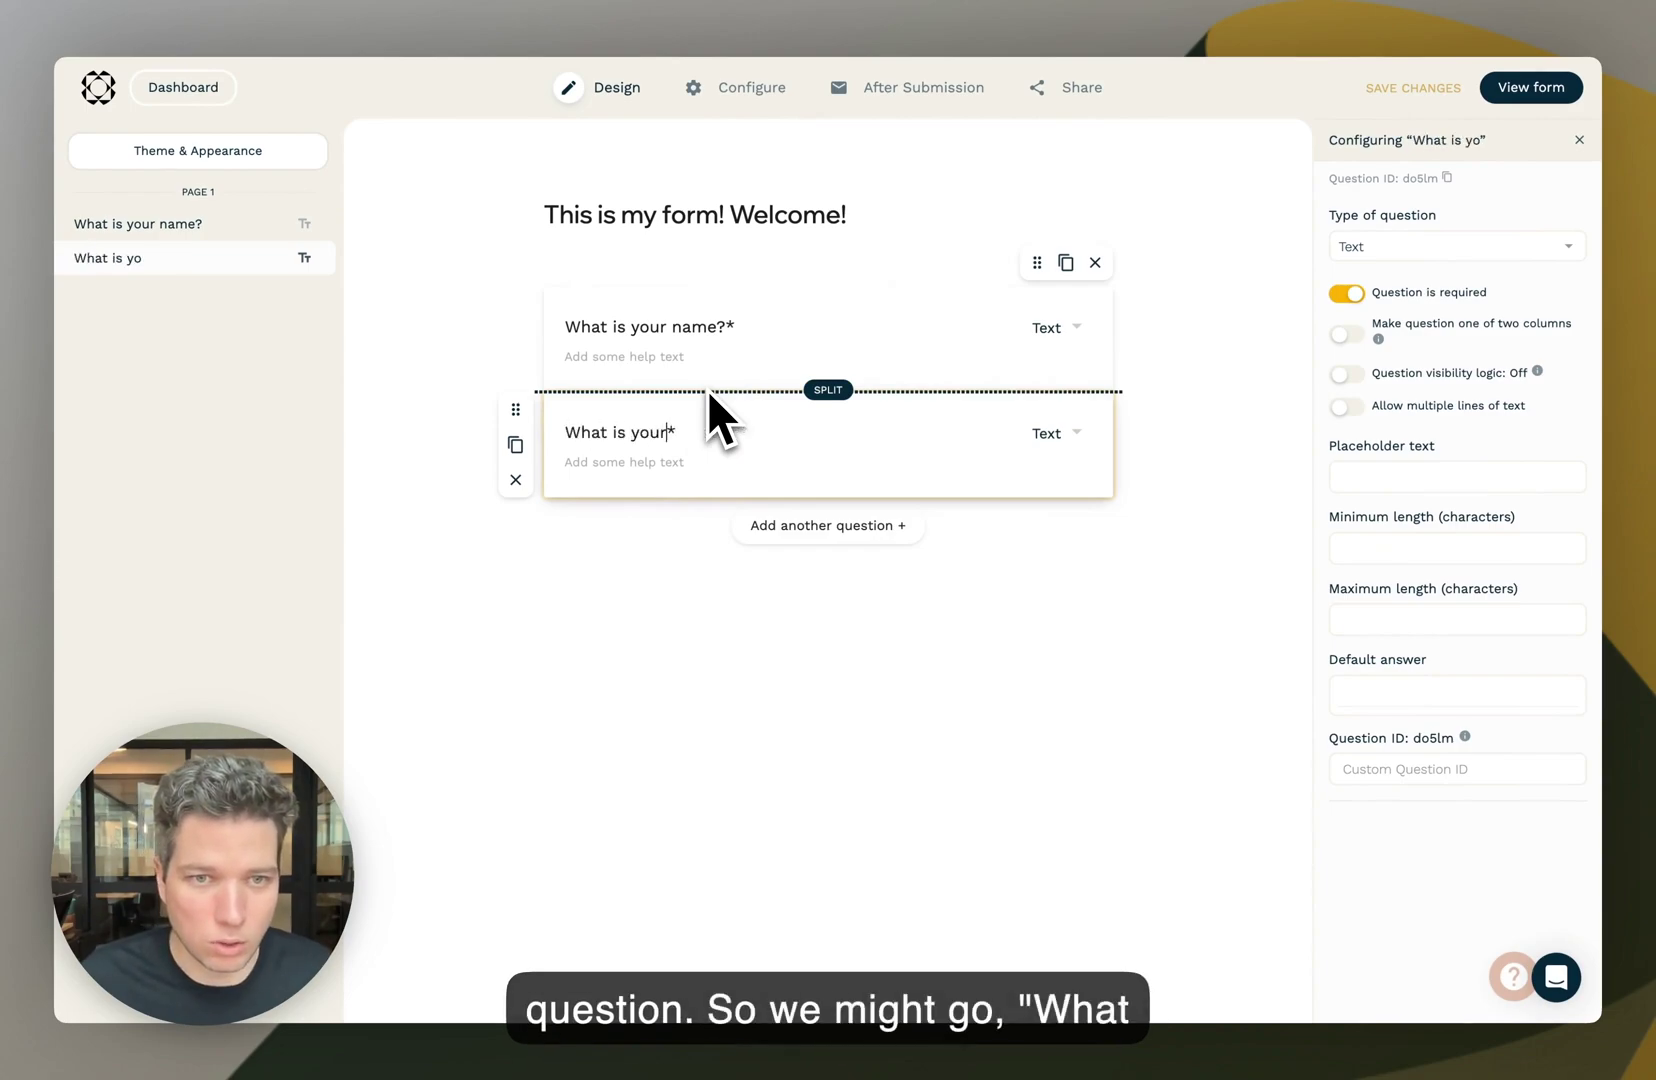
type(" email address?")
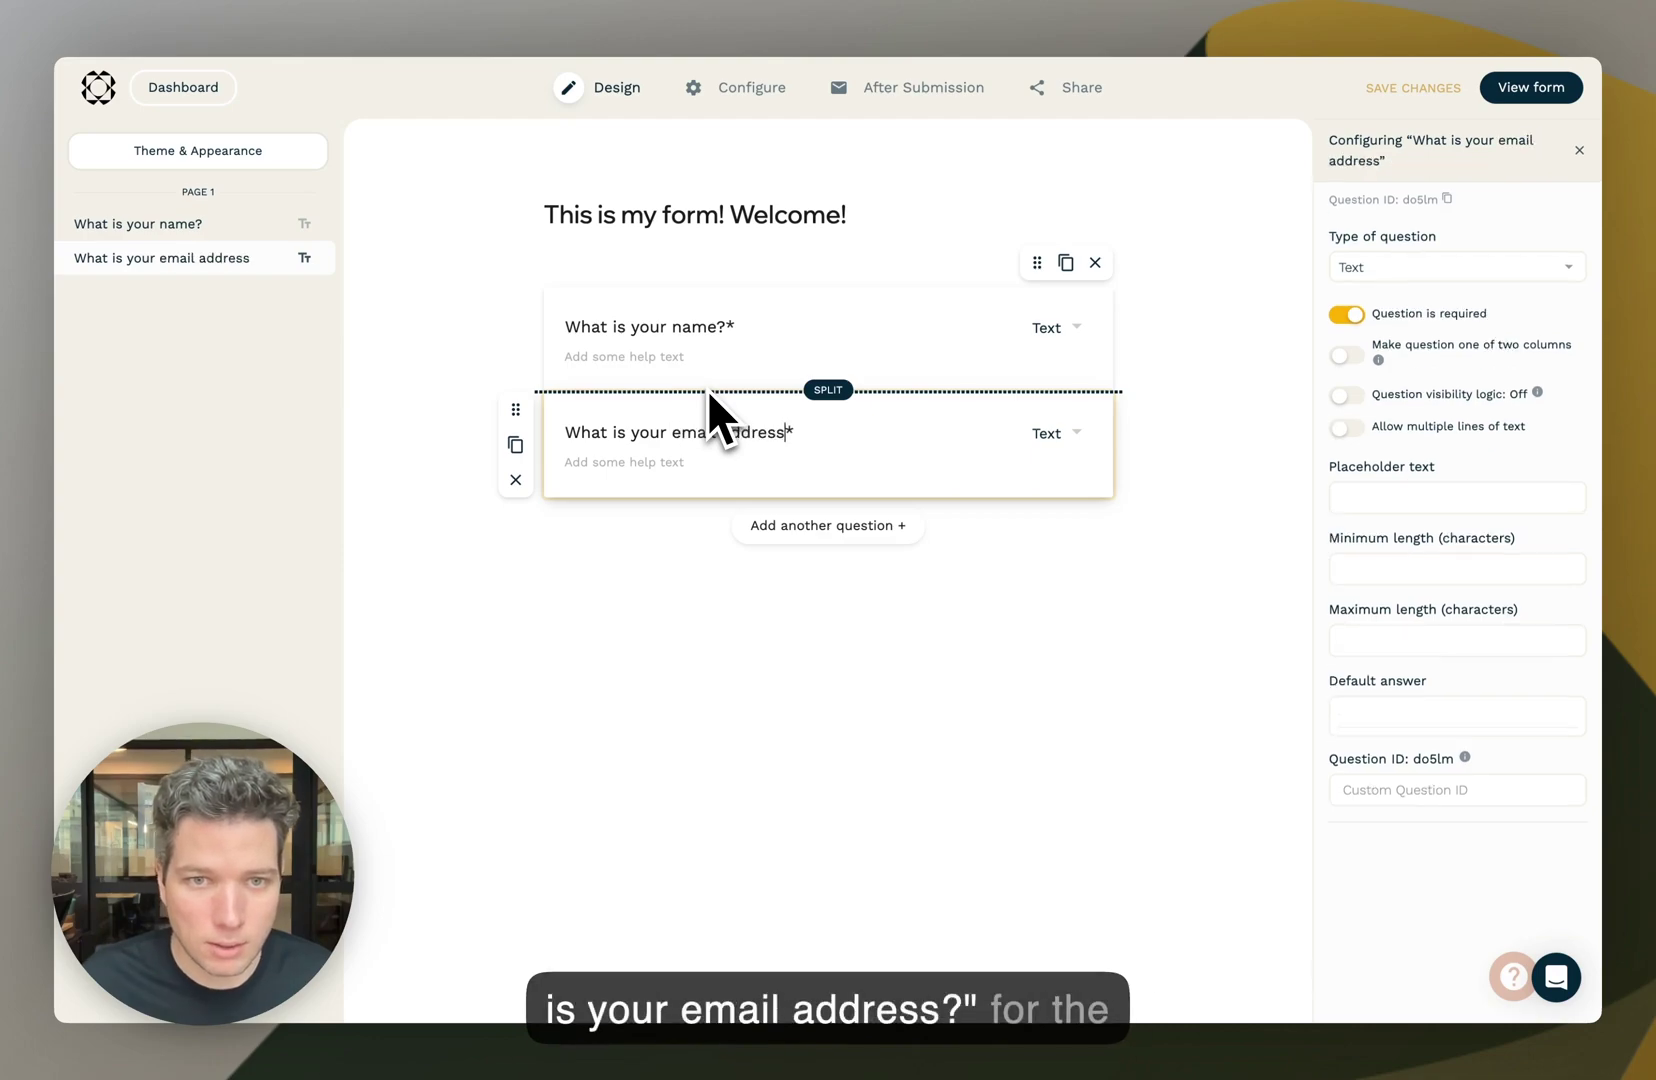
left_click(1048, 433)
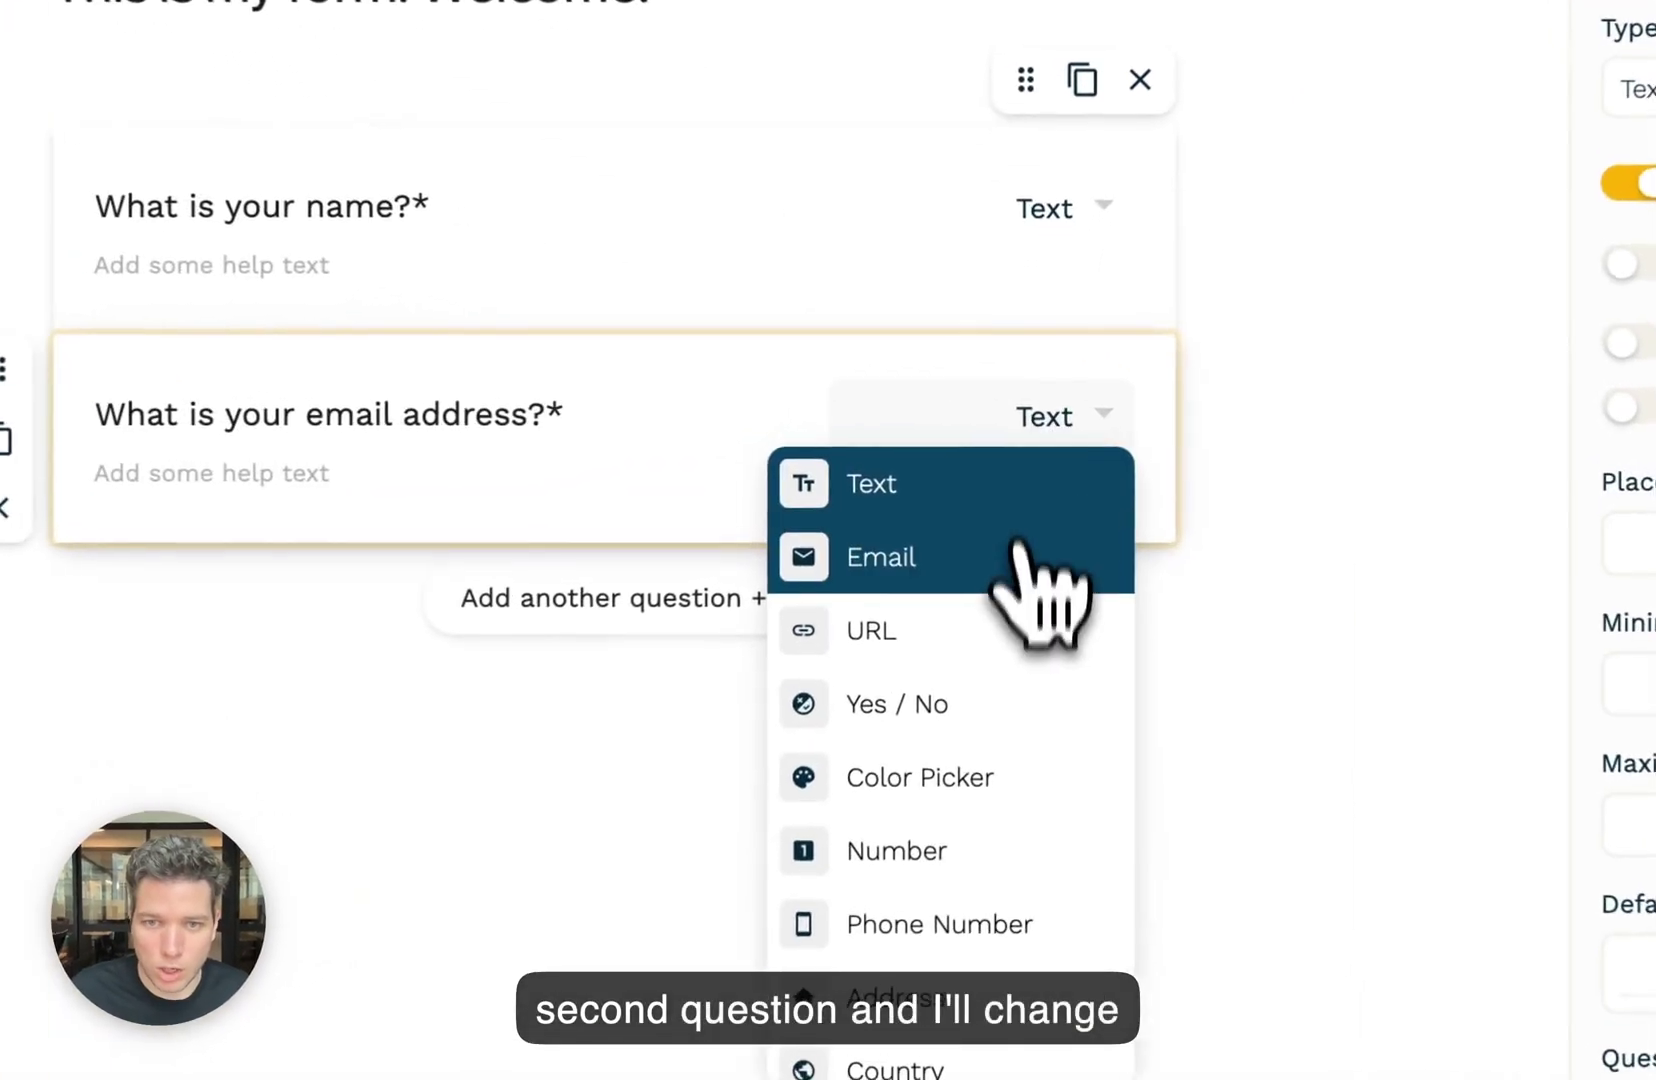
left_click(1046, 499)
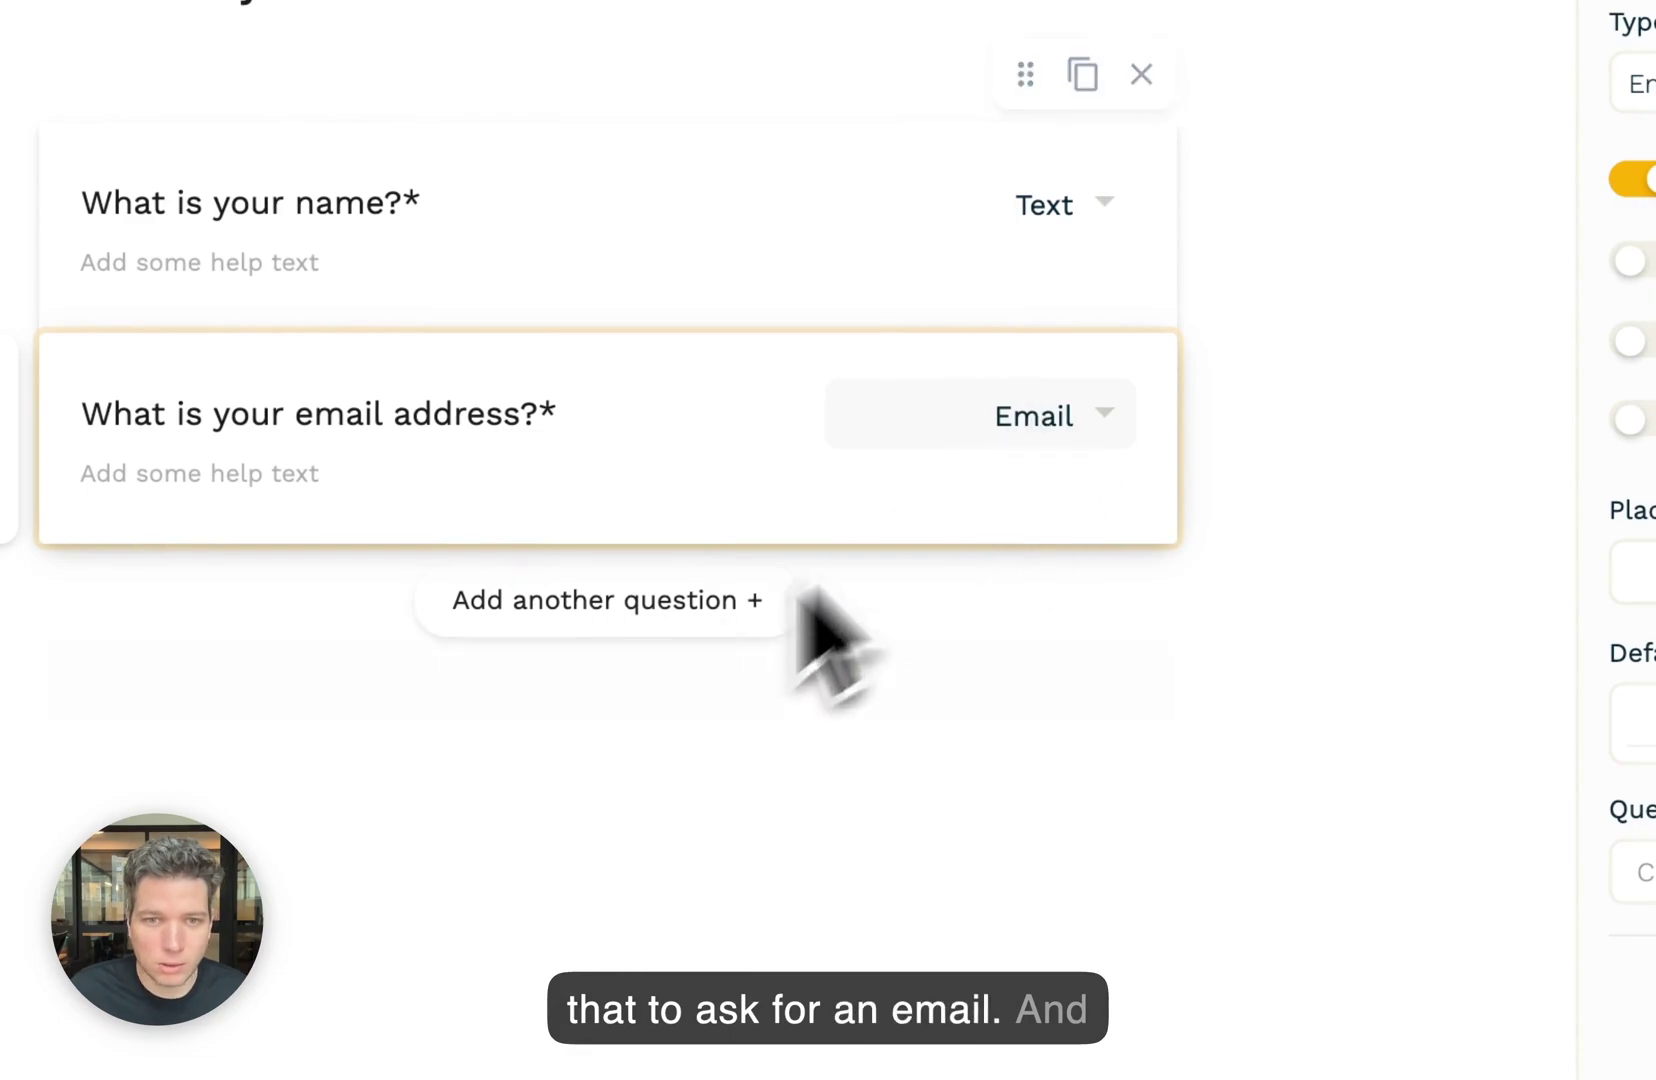
- Add a Phone Number question 'What is your phone number' below the email question
left_click(612, 603)
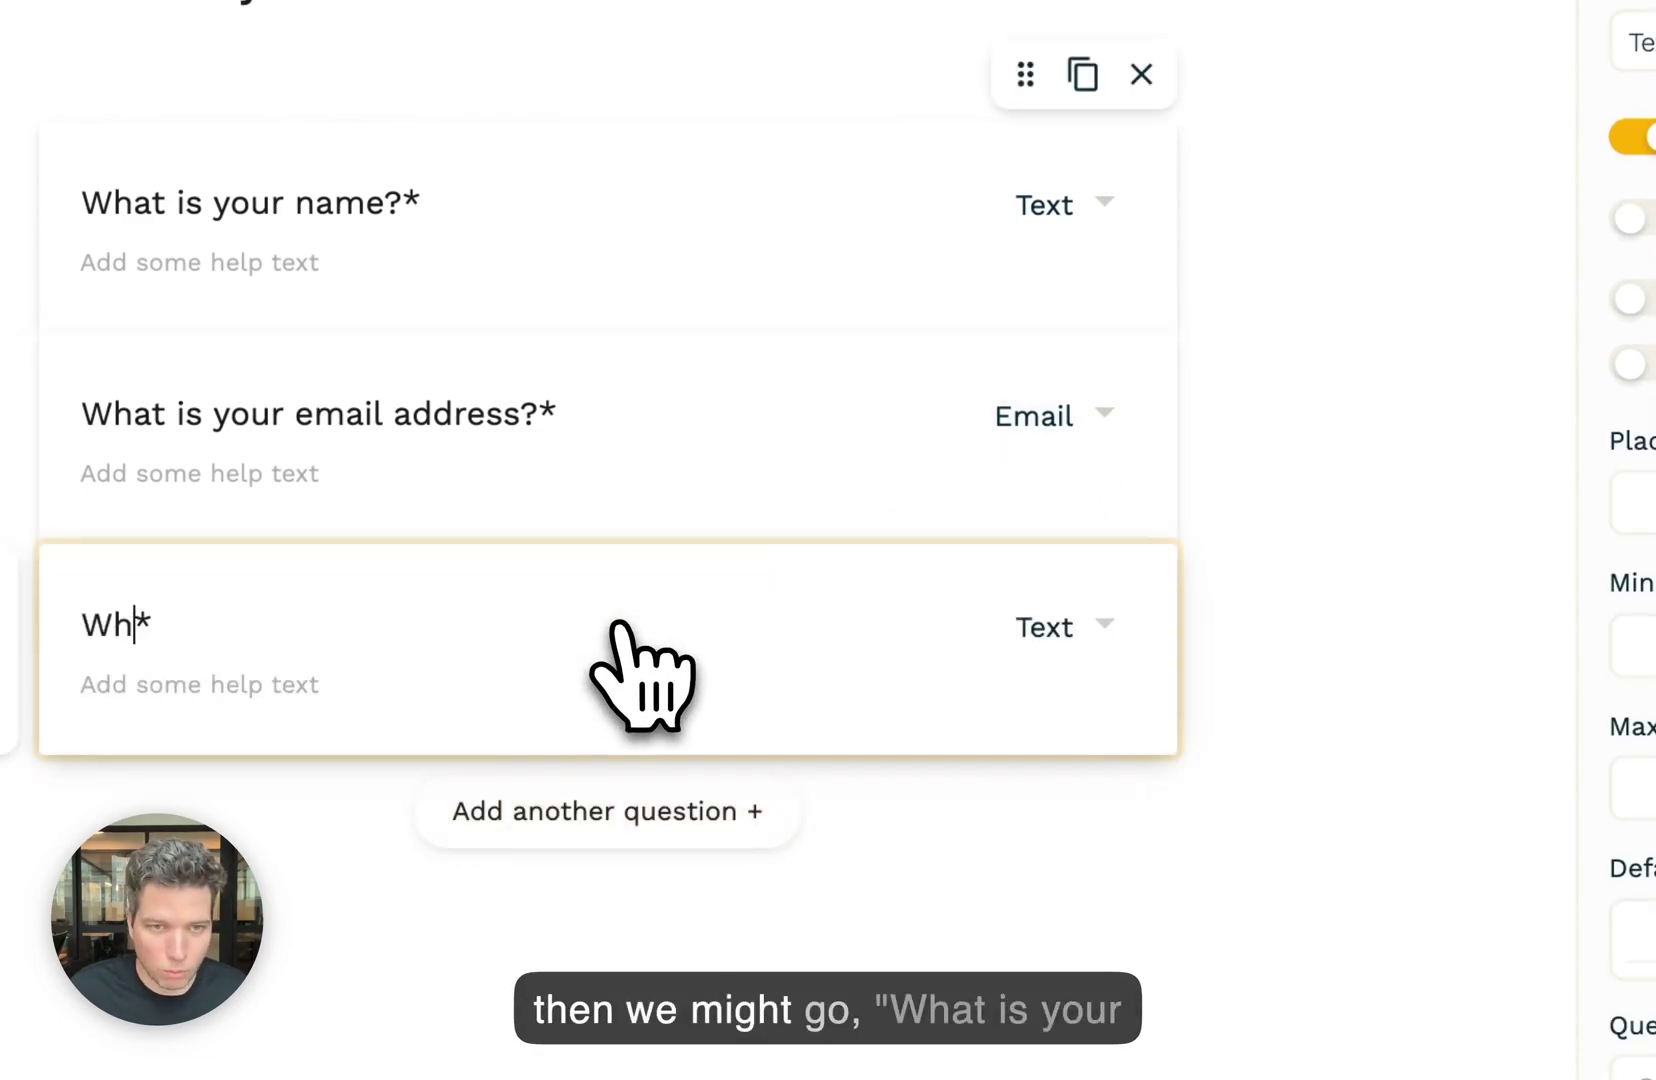
type("What is your phone number?")
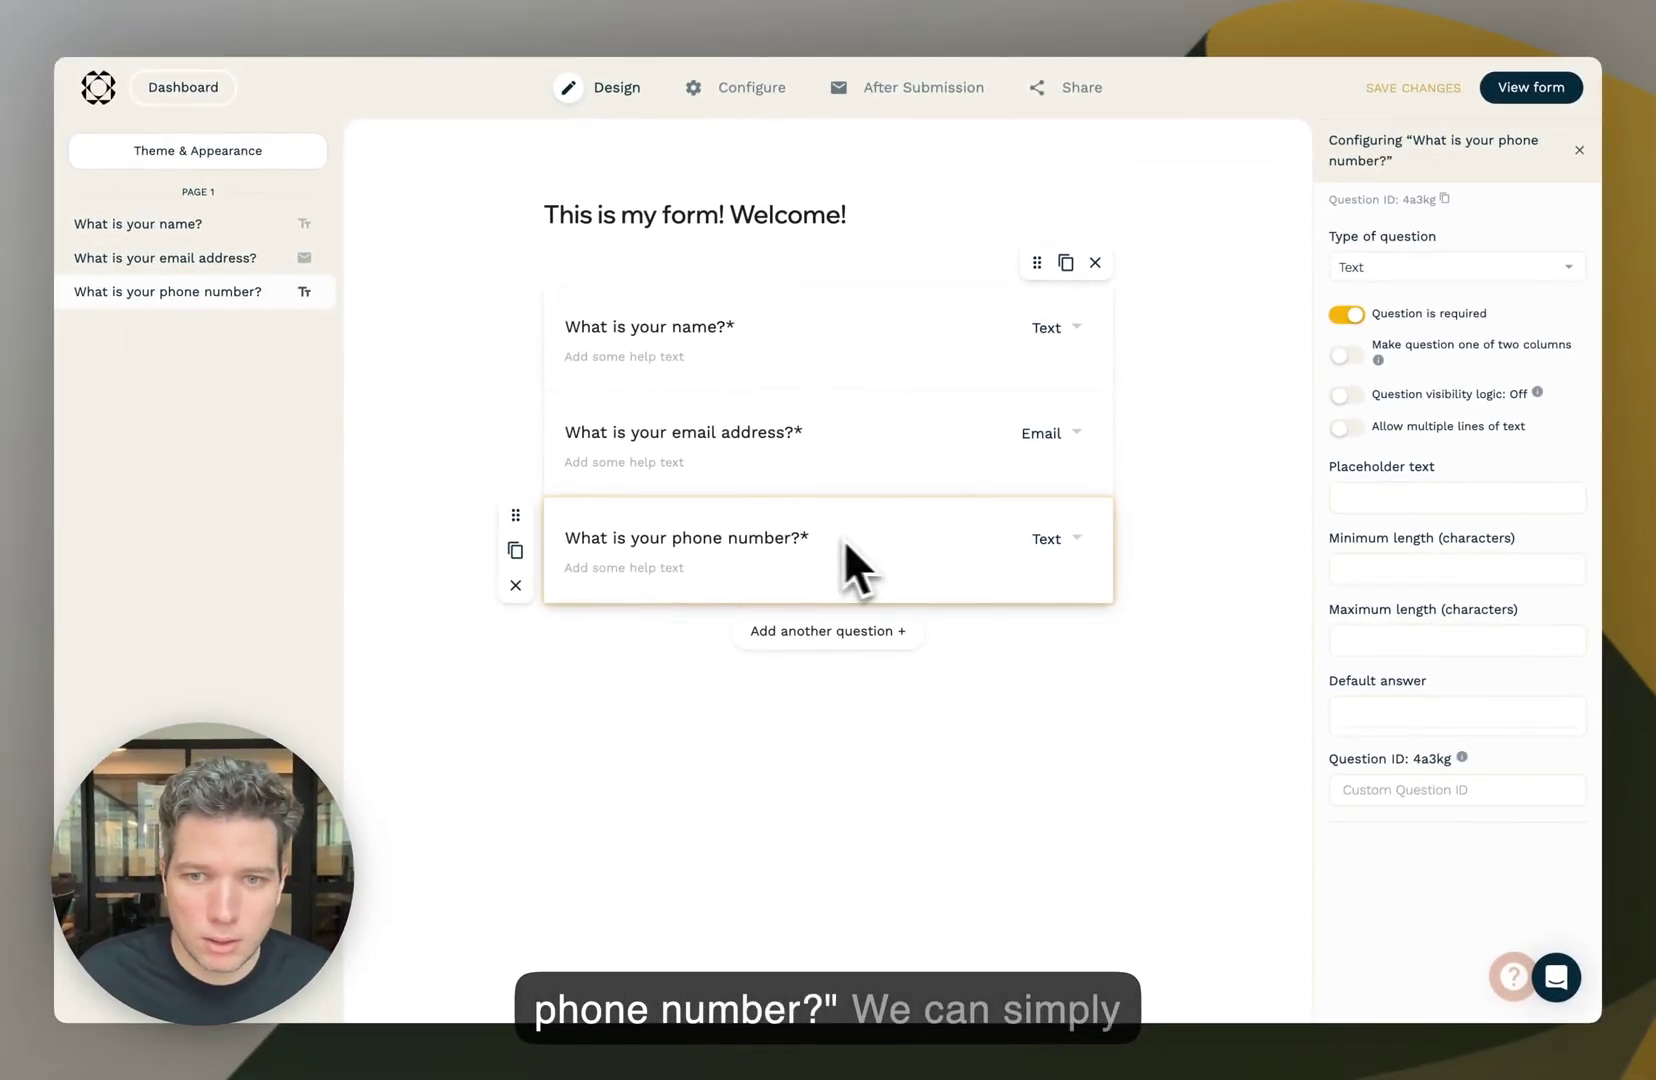
left_click(1050, 539)
type("pho")
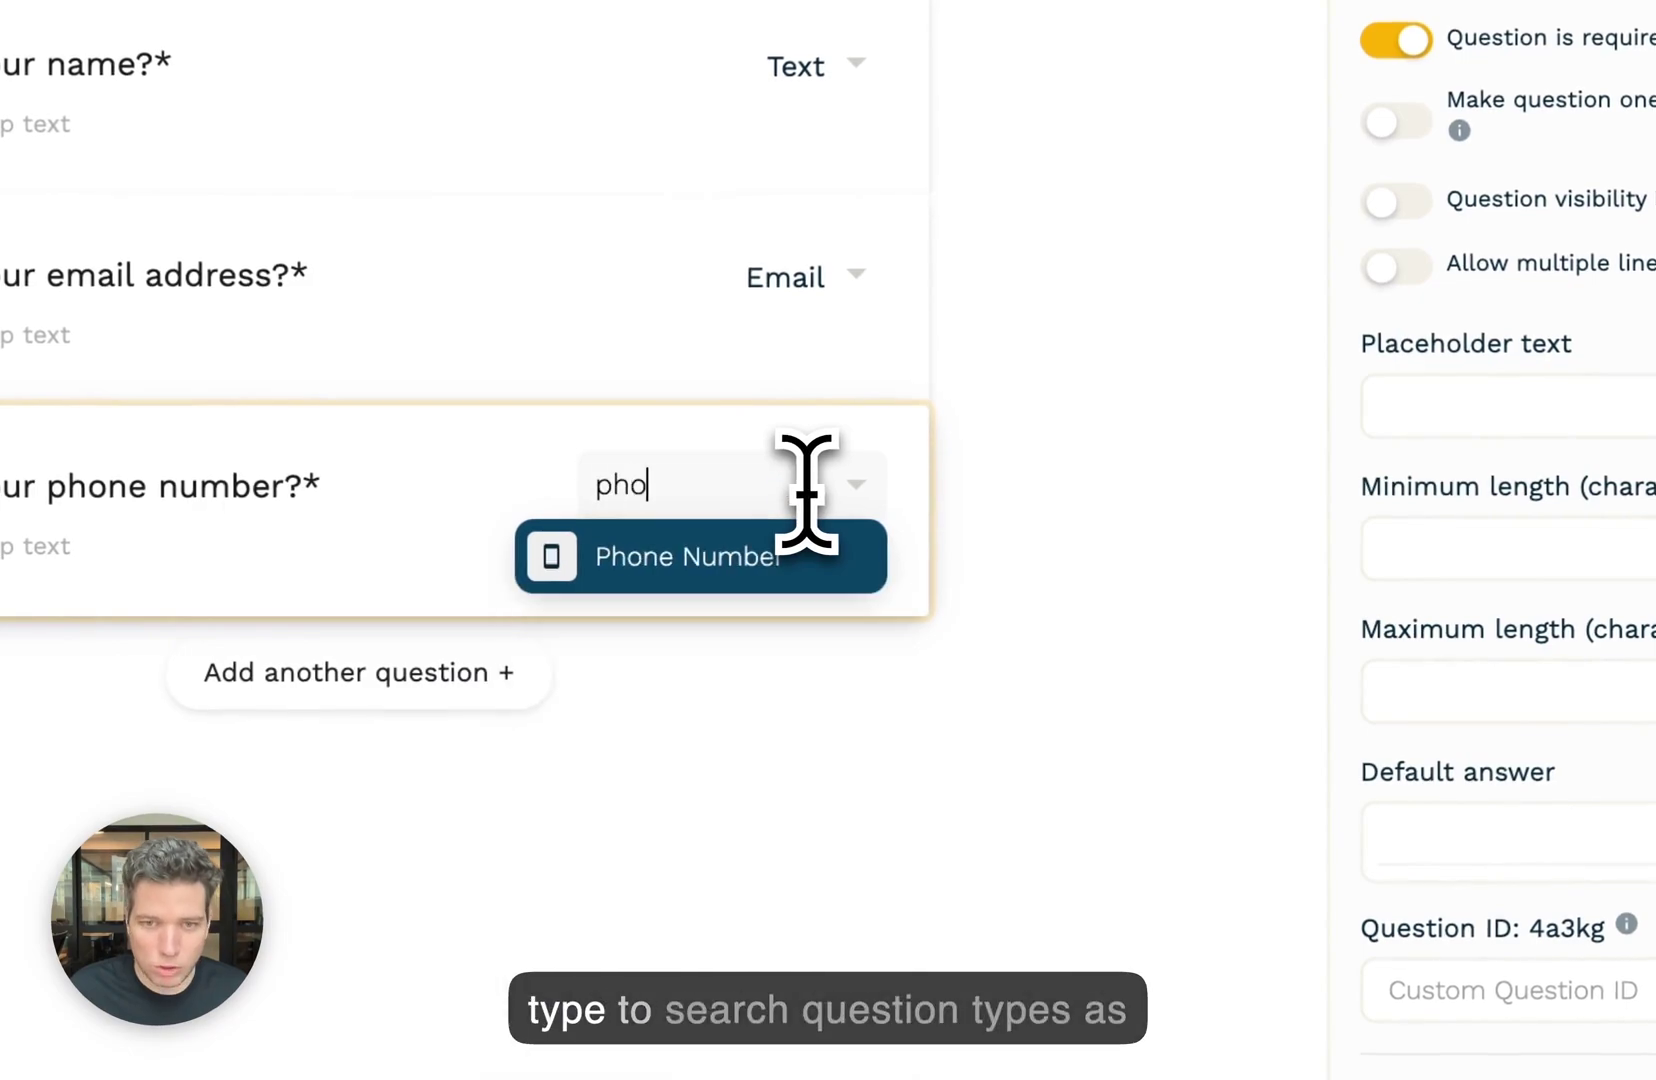
key("Return")
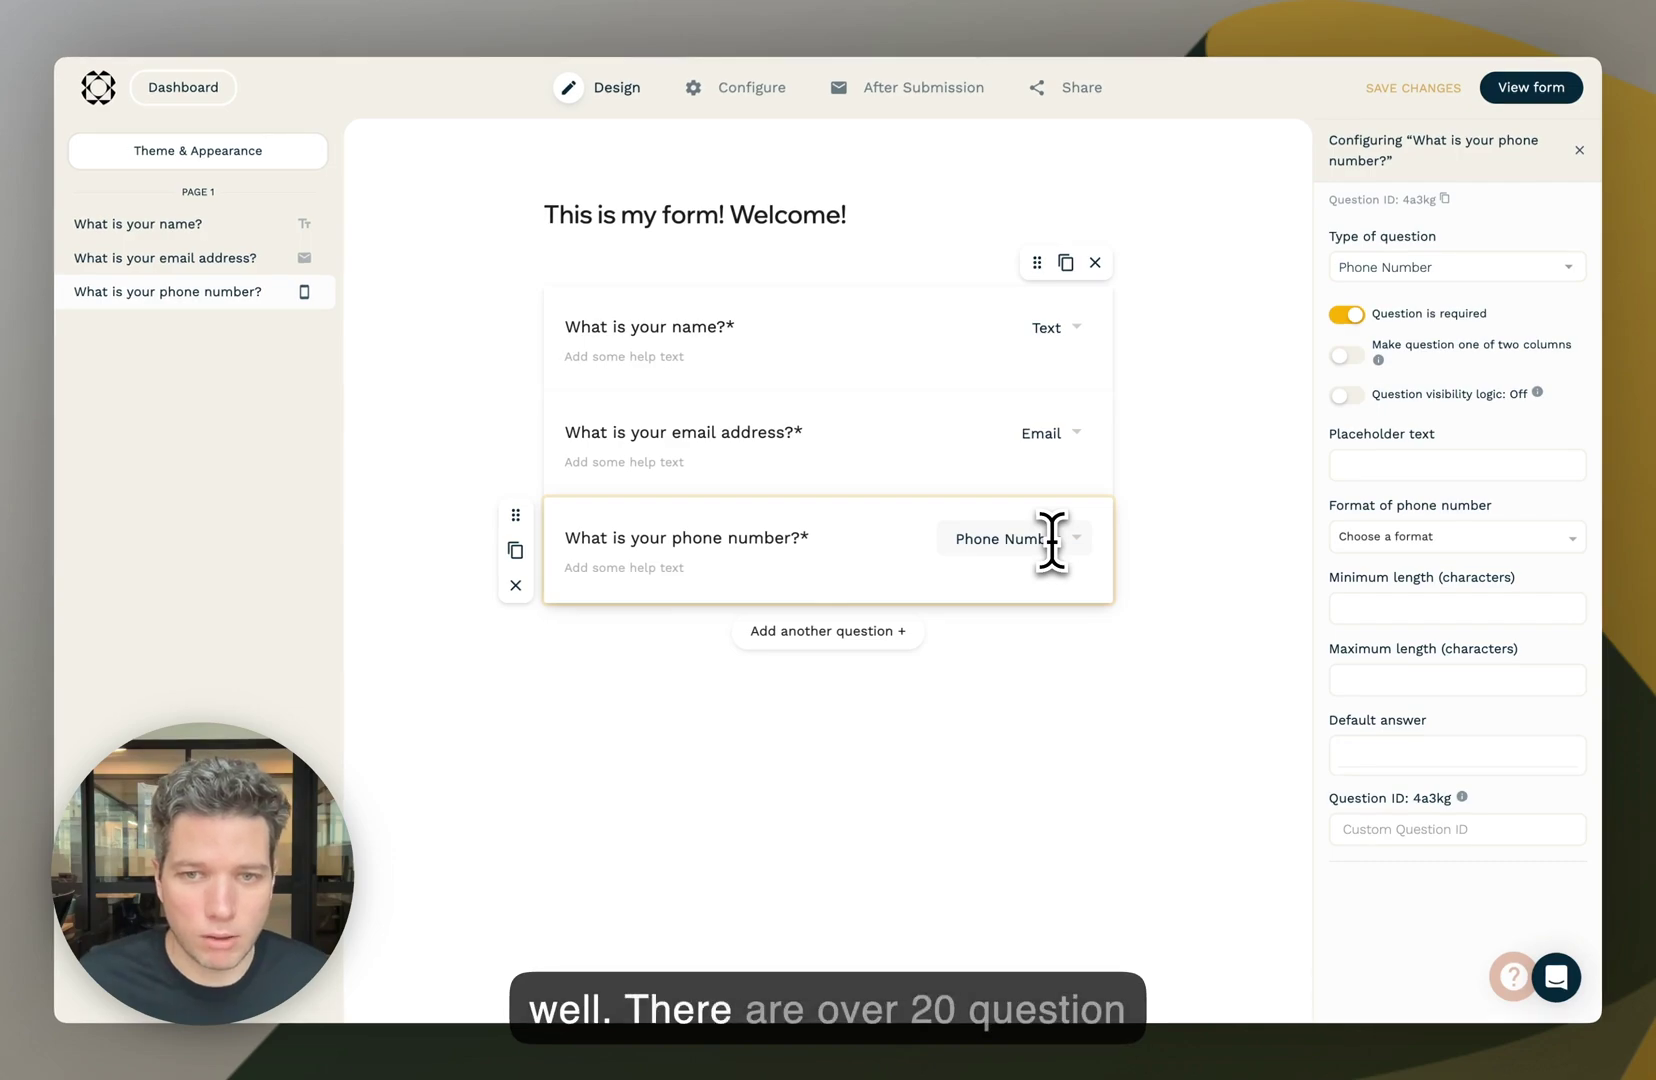
- Review the question type list and keep Phone Number for the third question
left_click(997, 539)
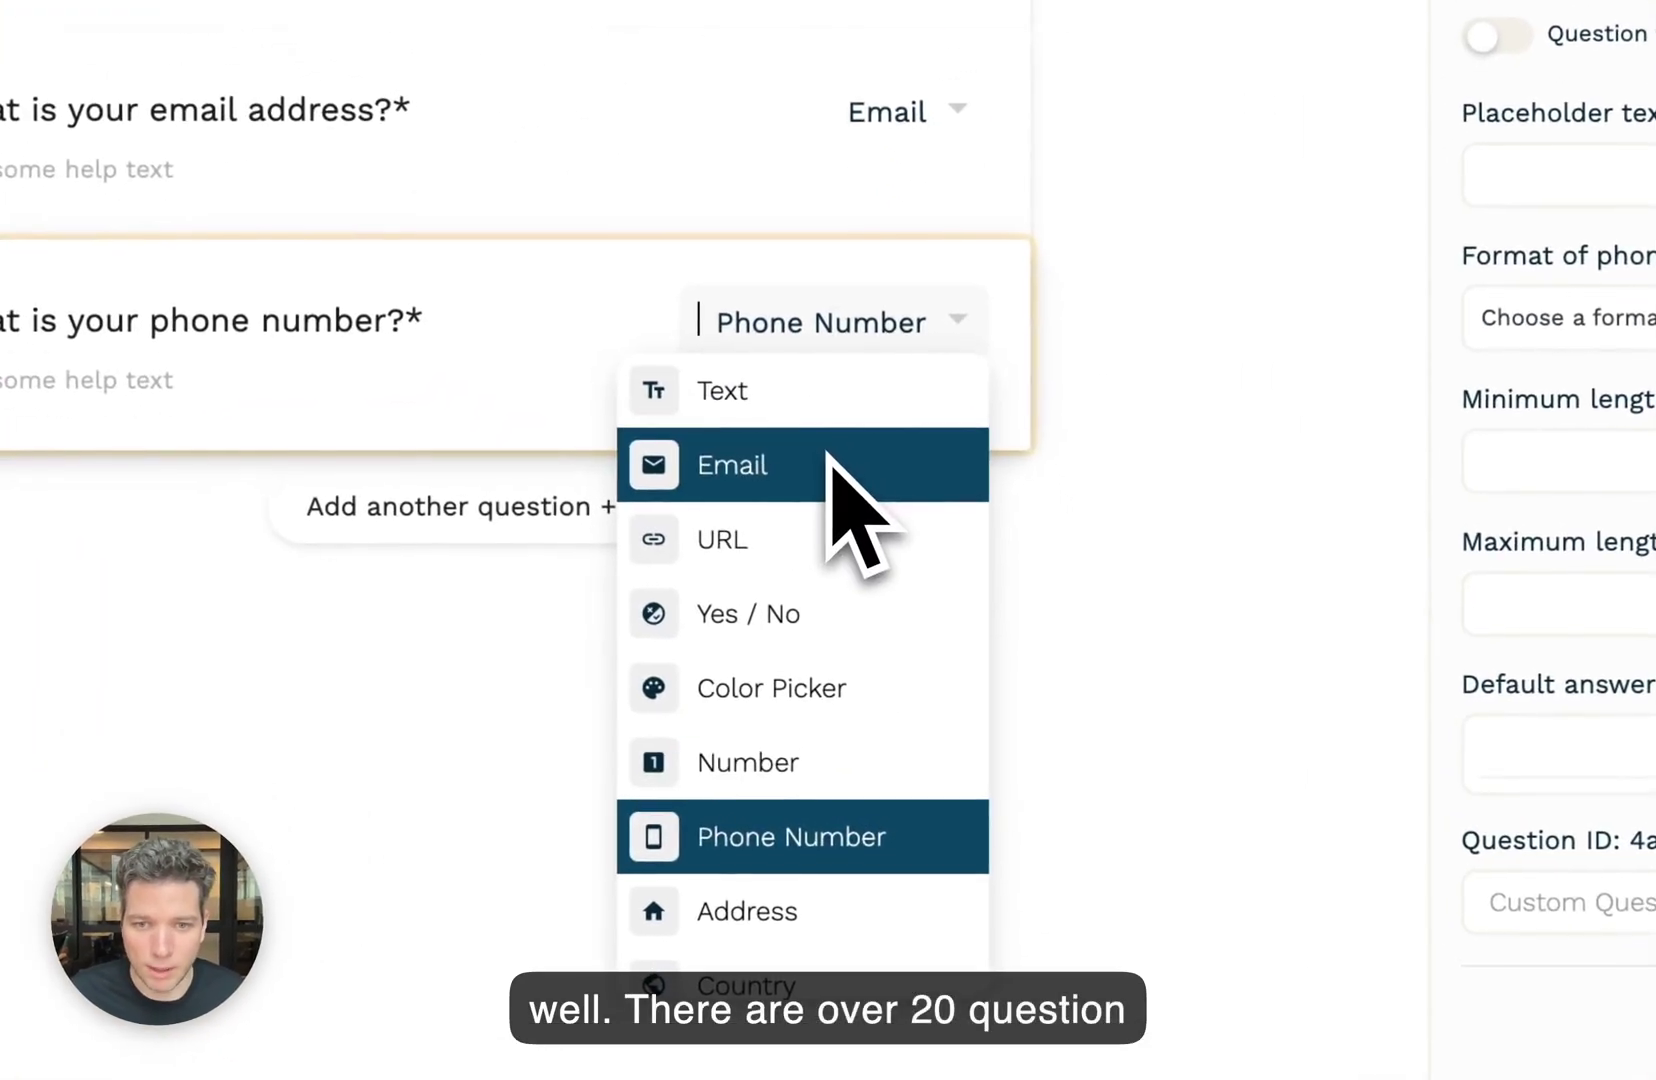
scroll(880, 806, "down", 3)
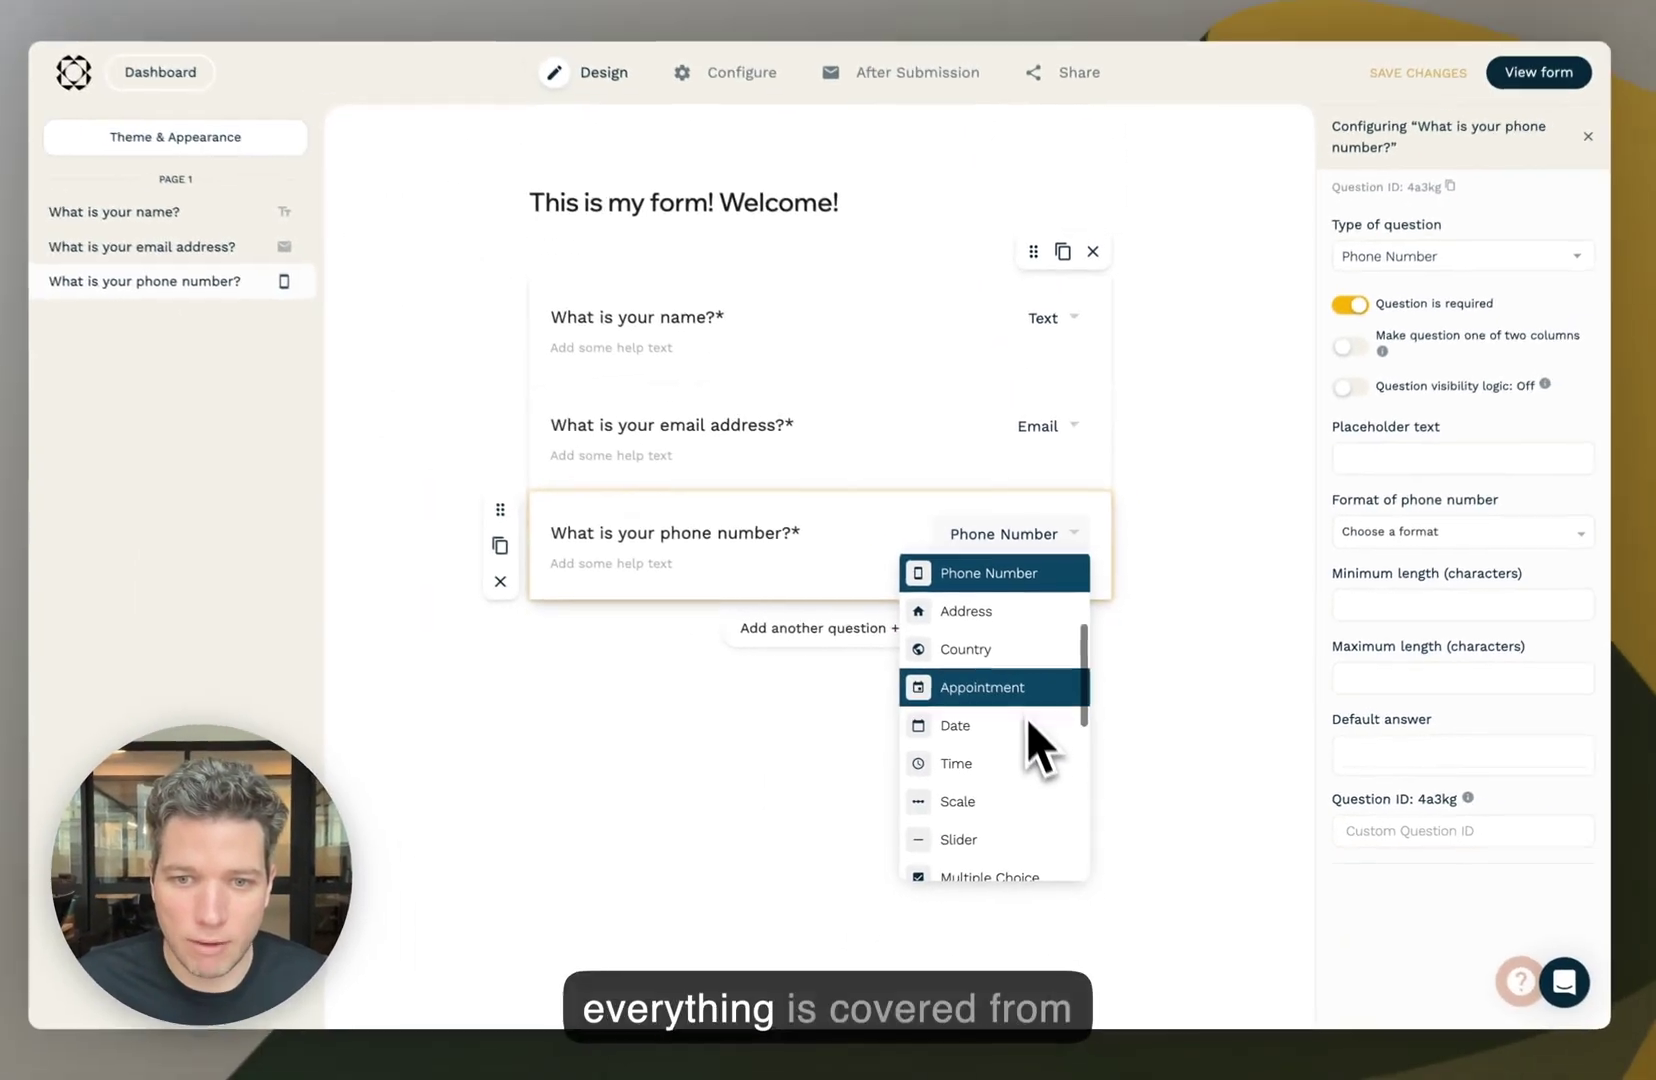
scroll(1008, 698, "down", 3)
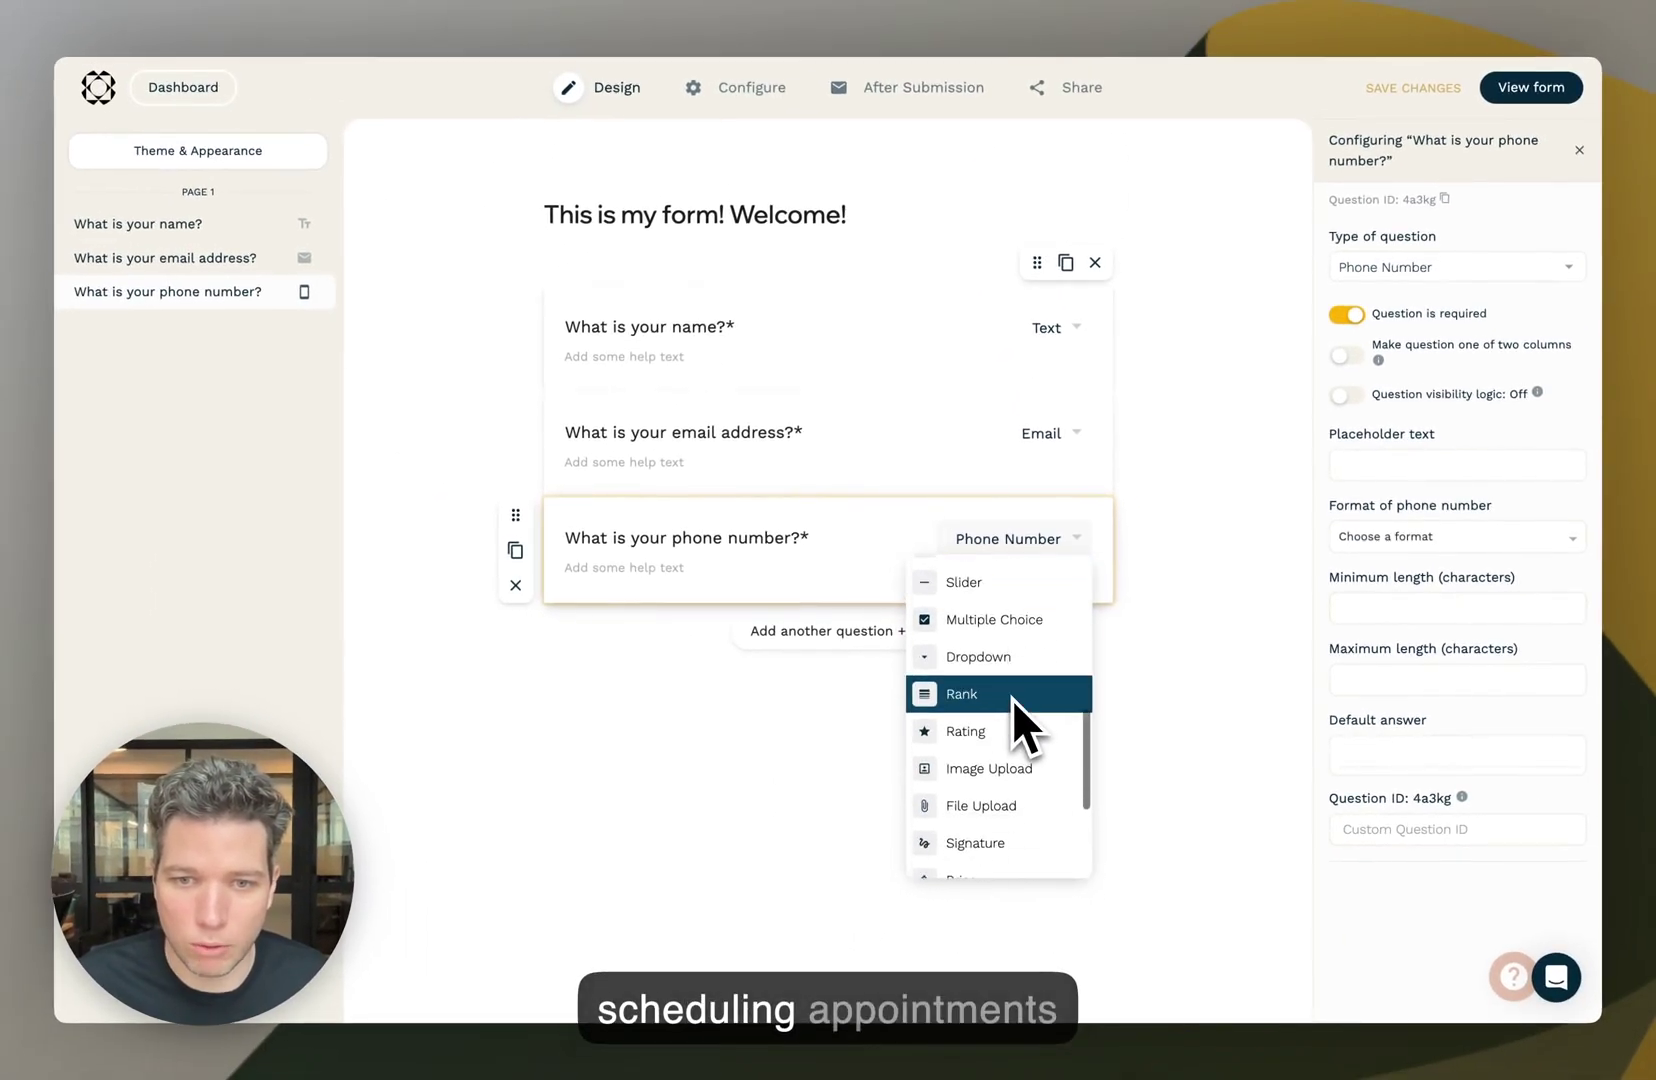
scroll(1015, 710, "down", 3)
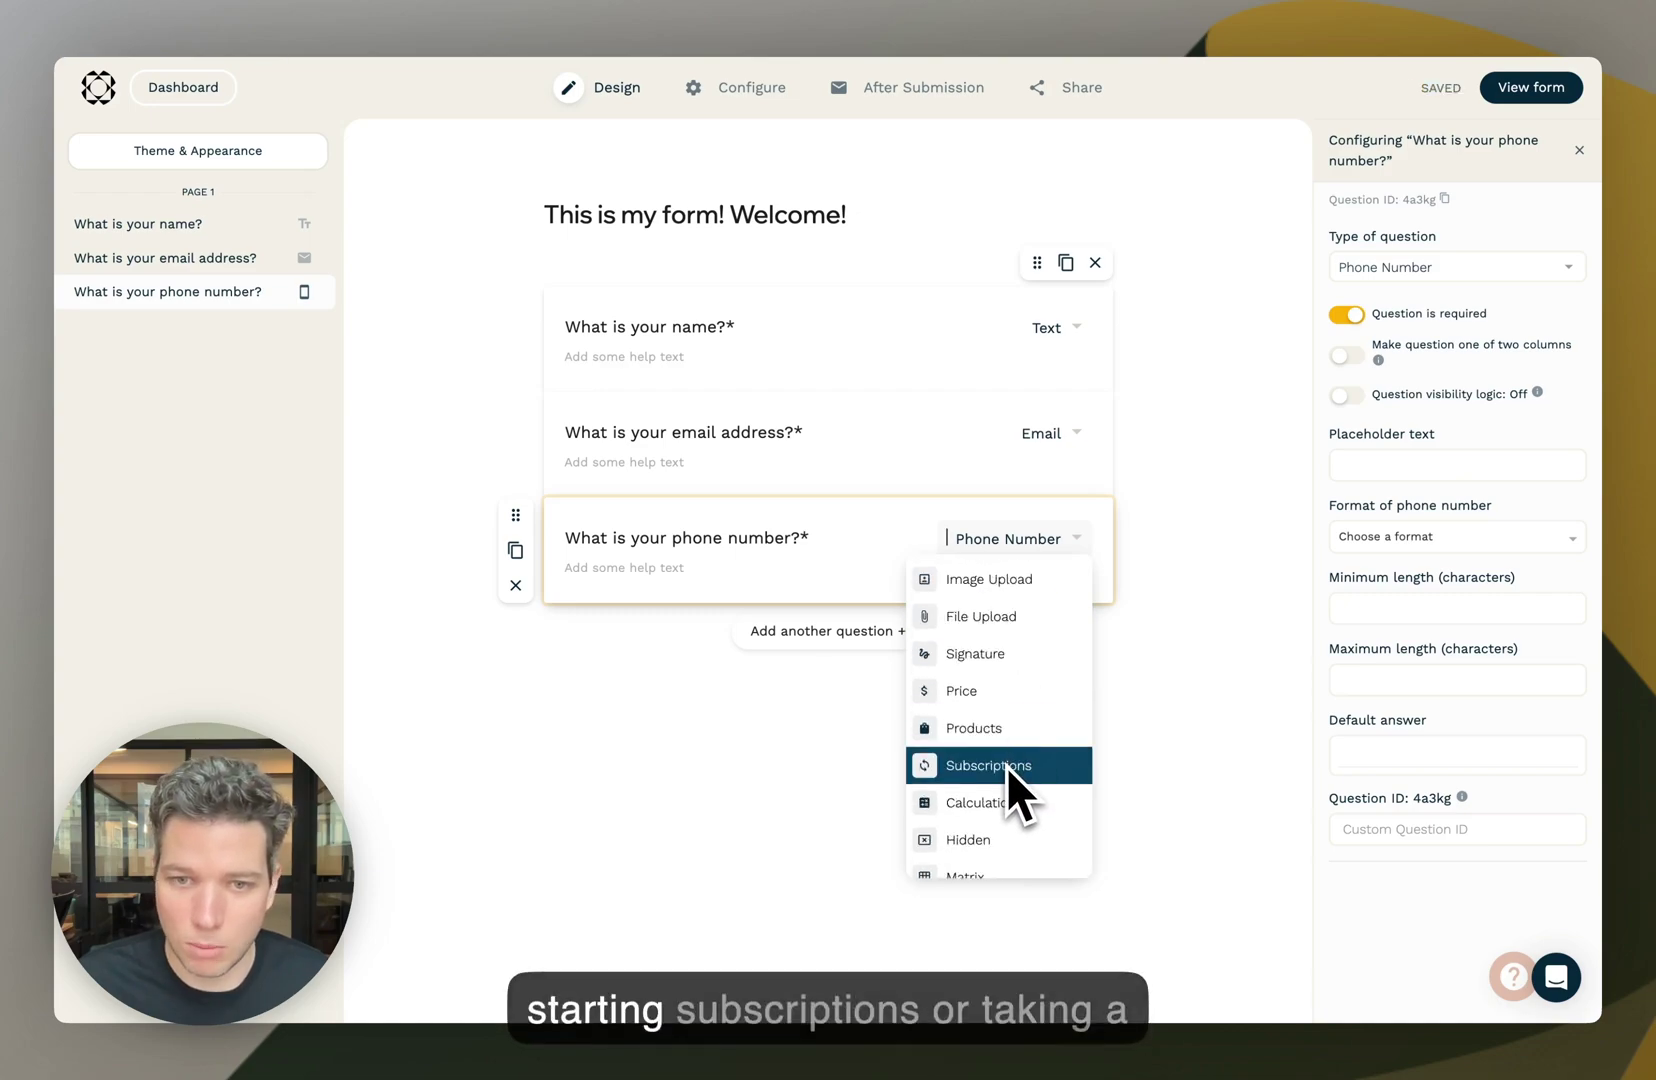
scroll(1007, 766, "up", 3)
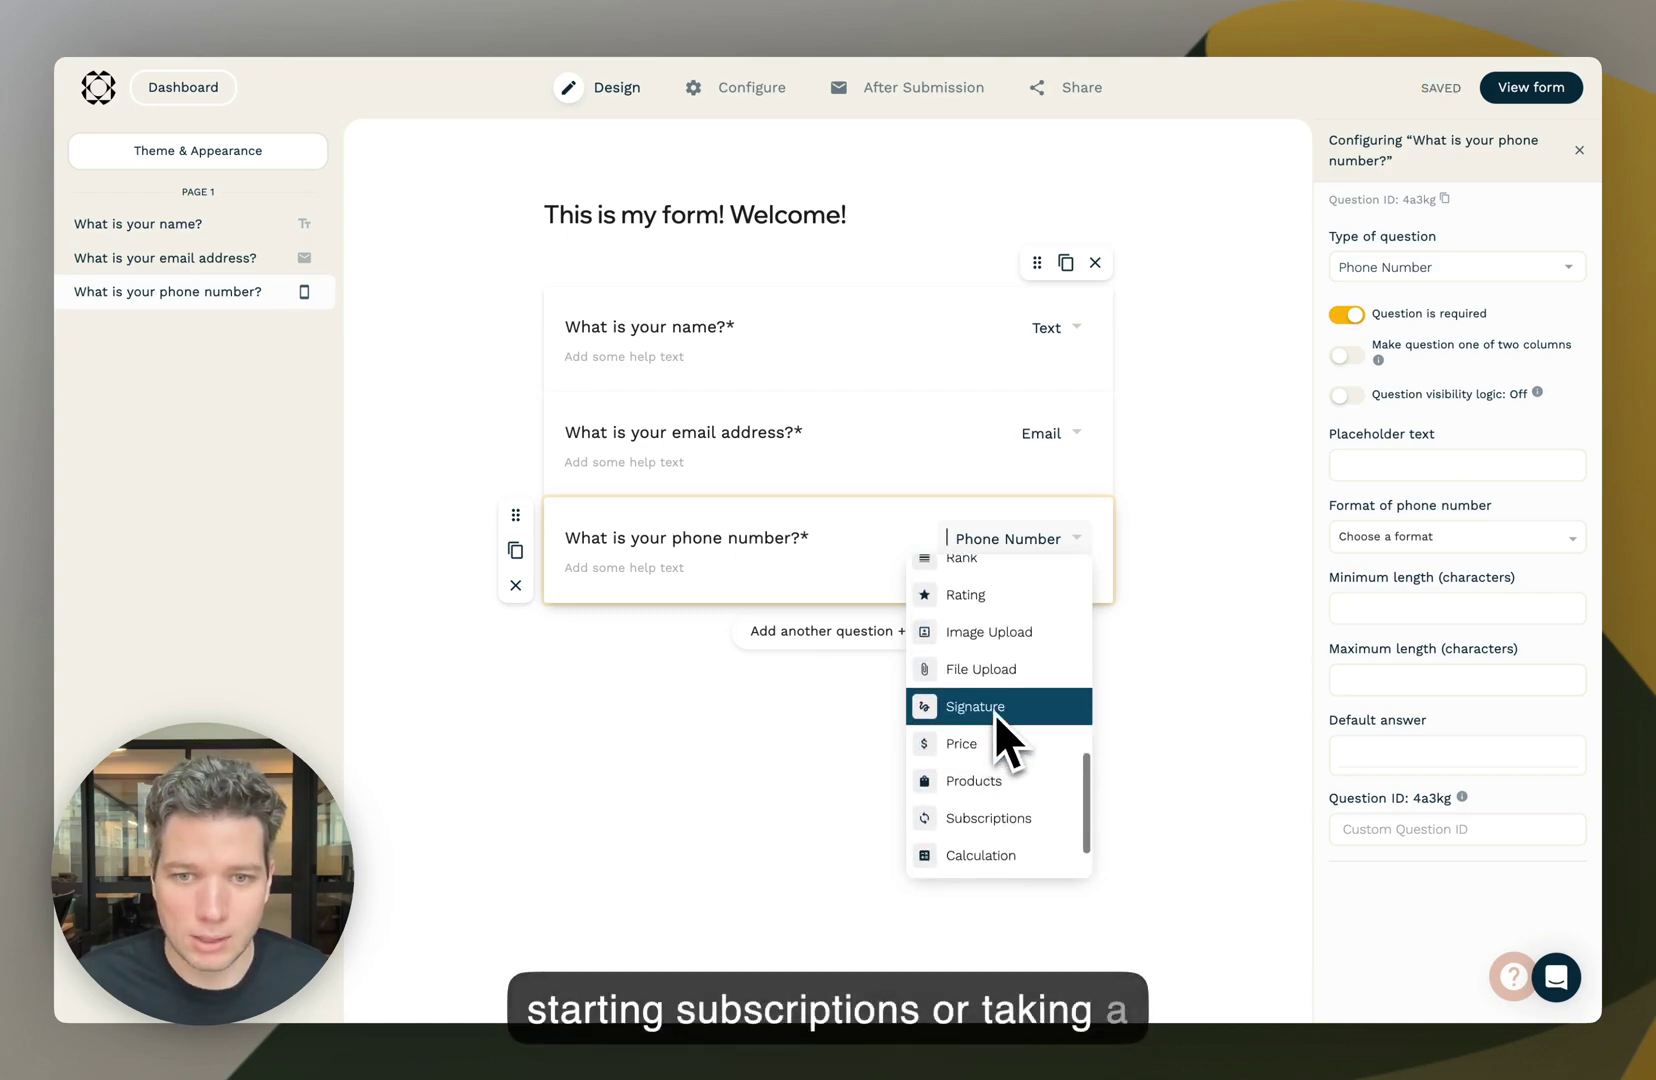
scroll(1016, 700, "up", 5)
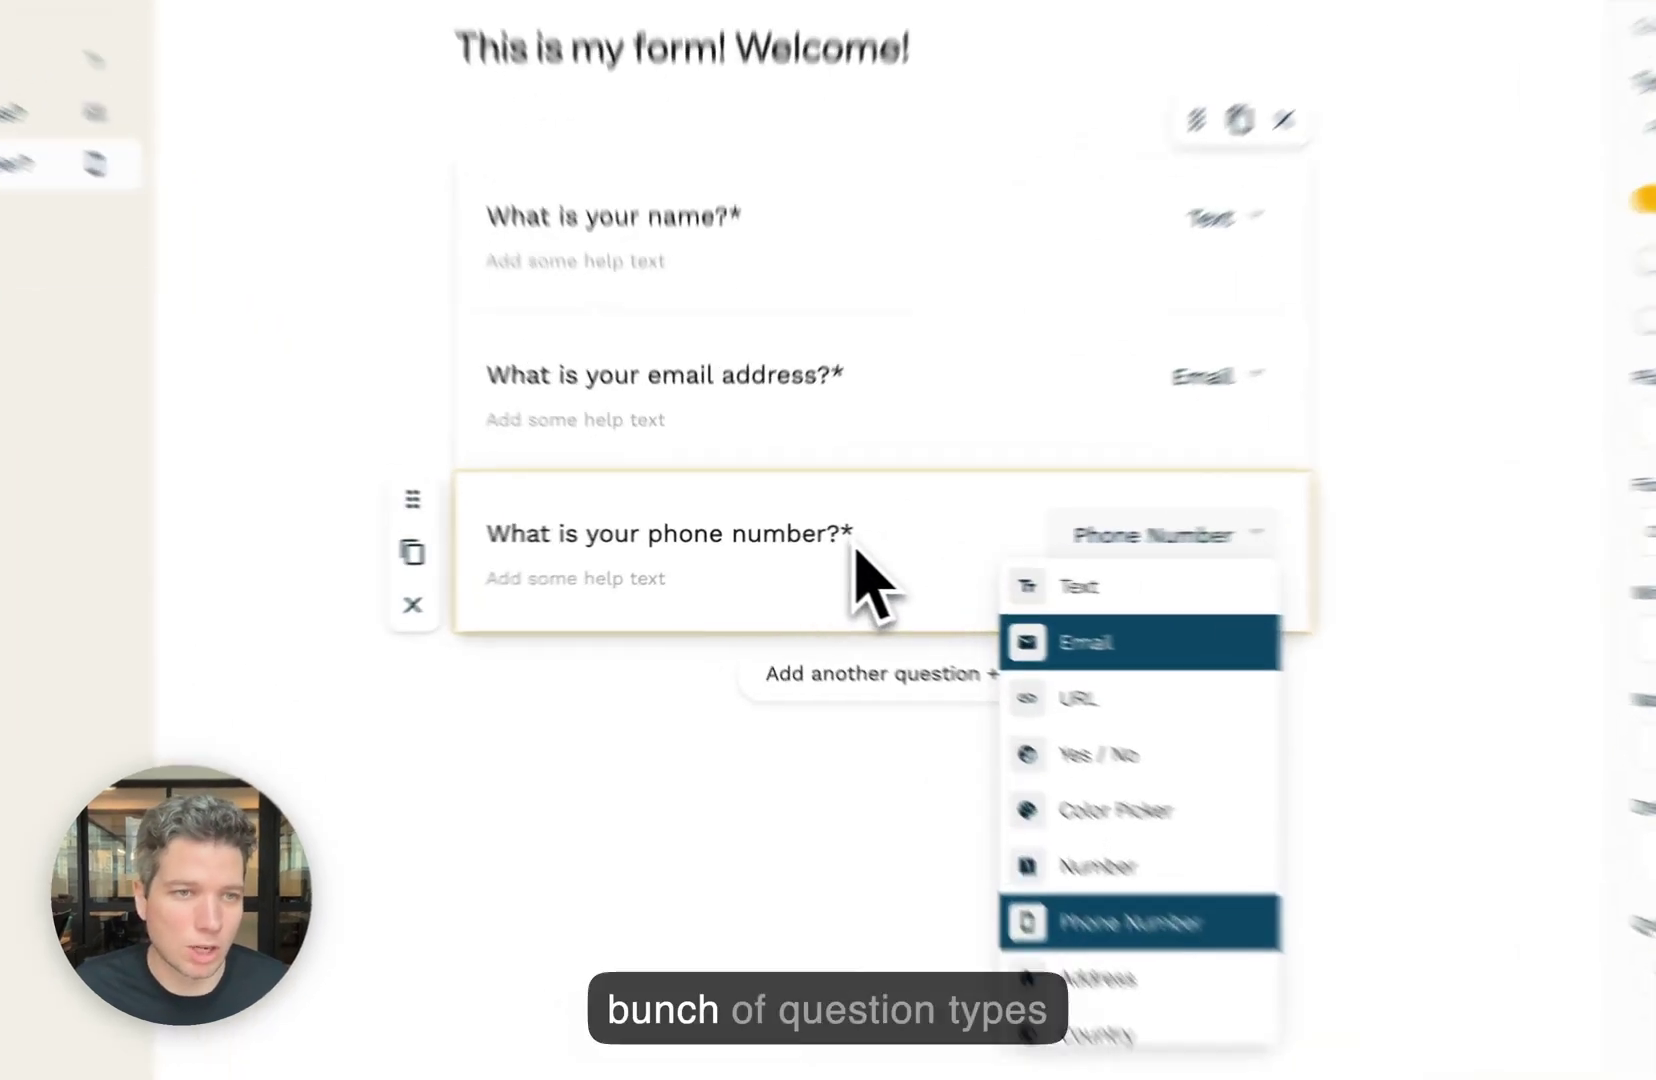
left_click(830, 548)
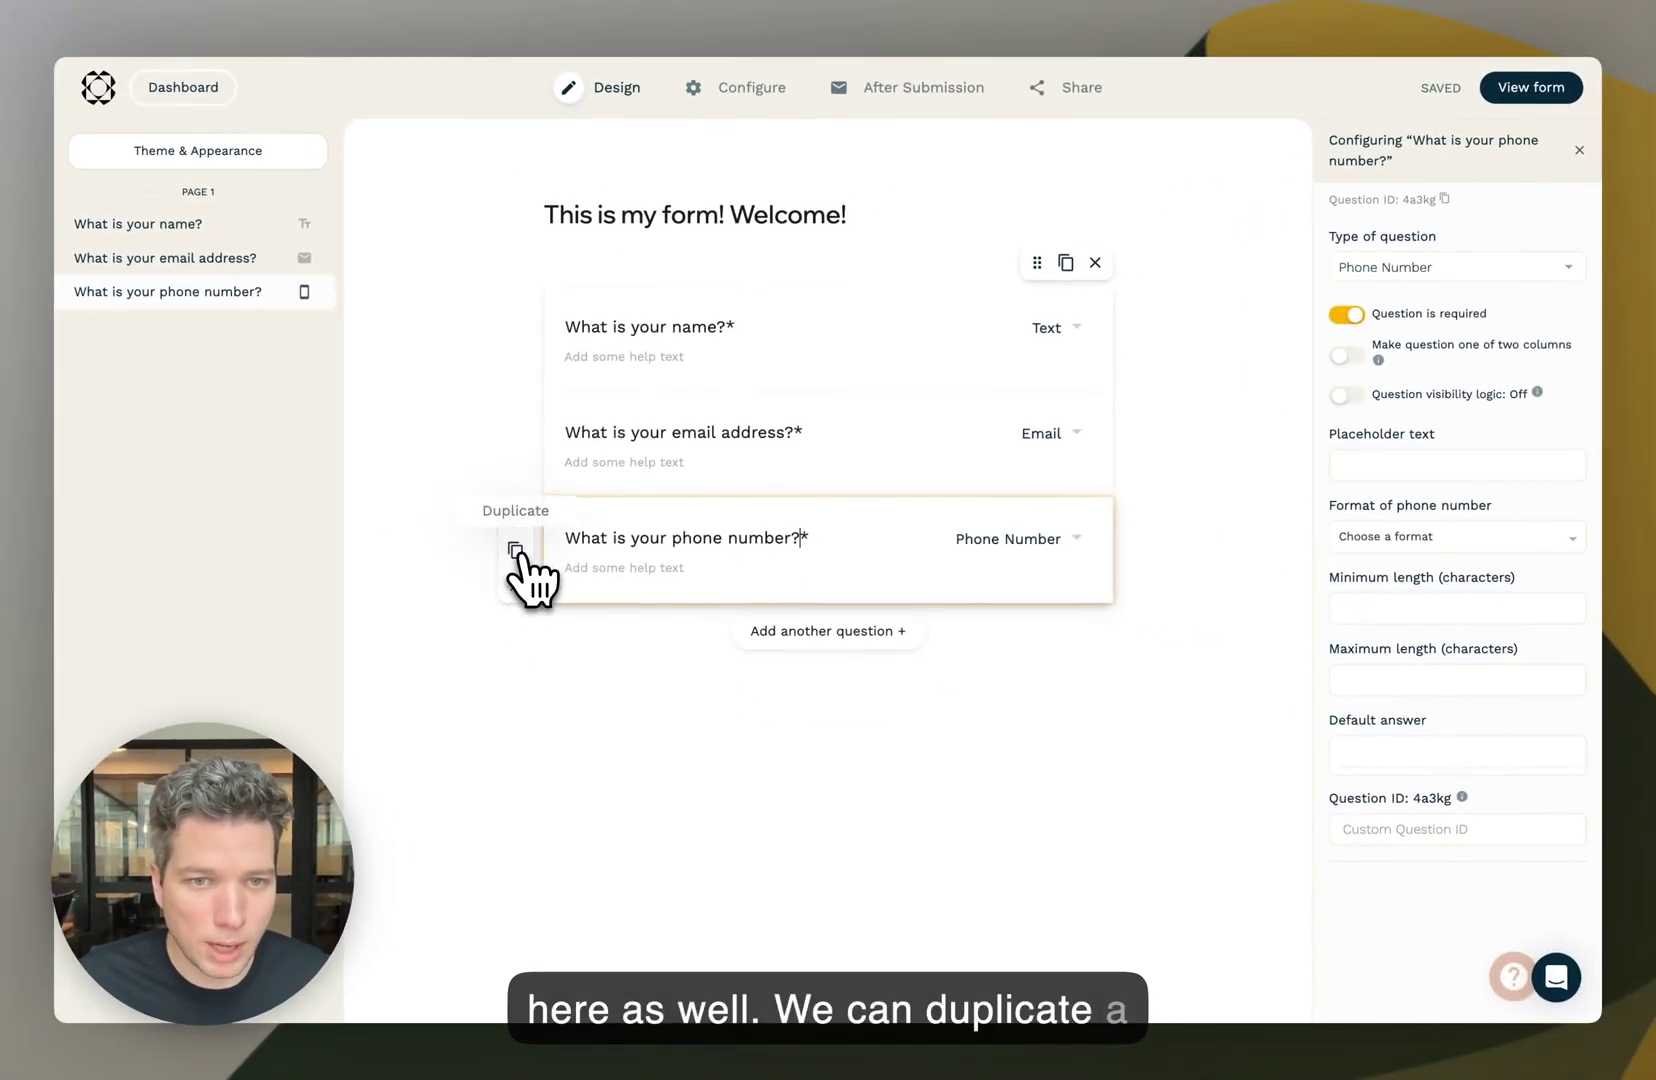
left_click(515, 550)
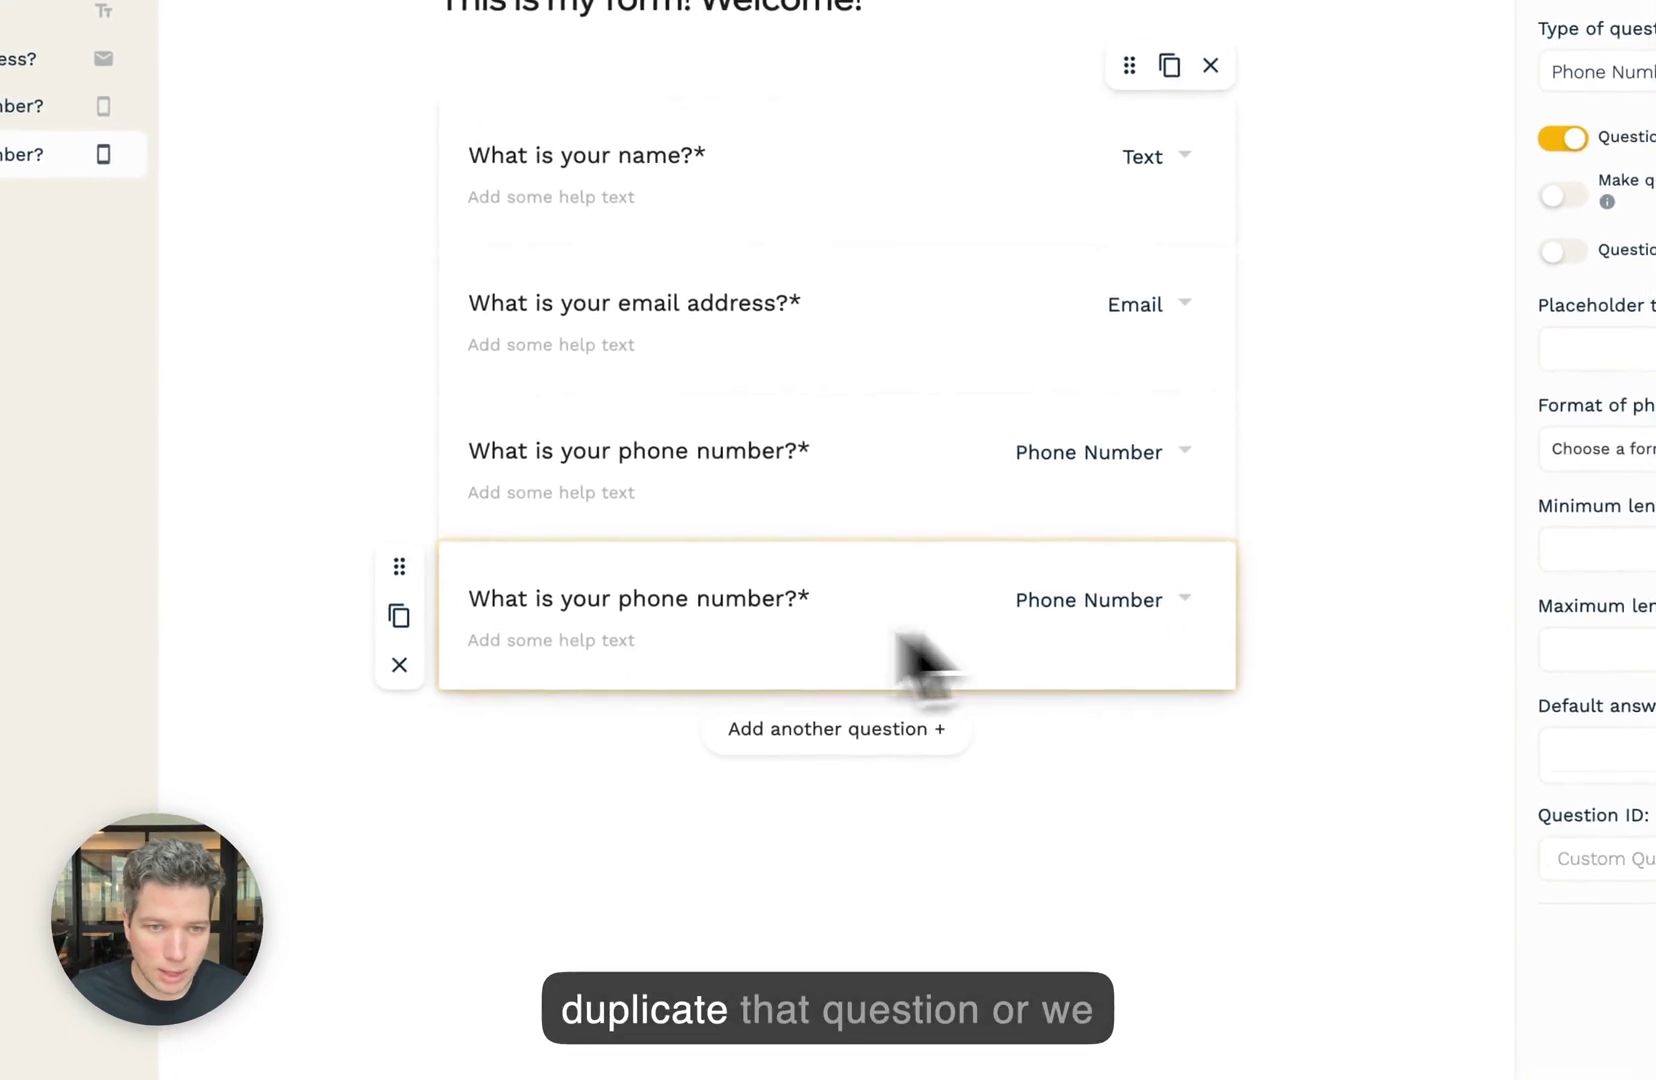
left_click(411, 683)
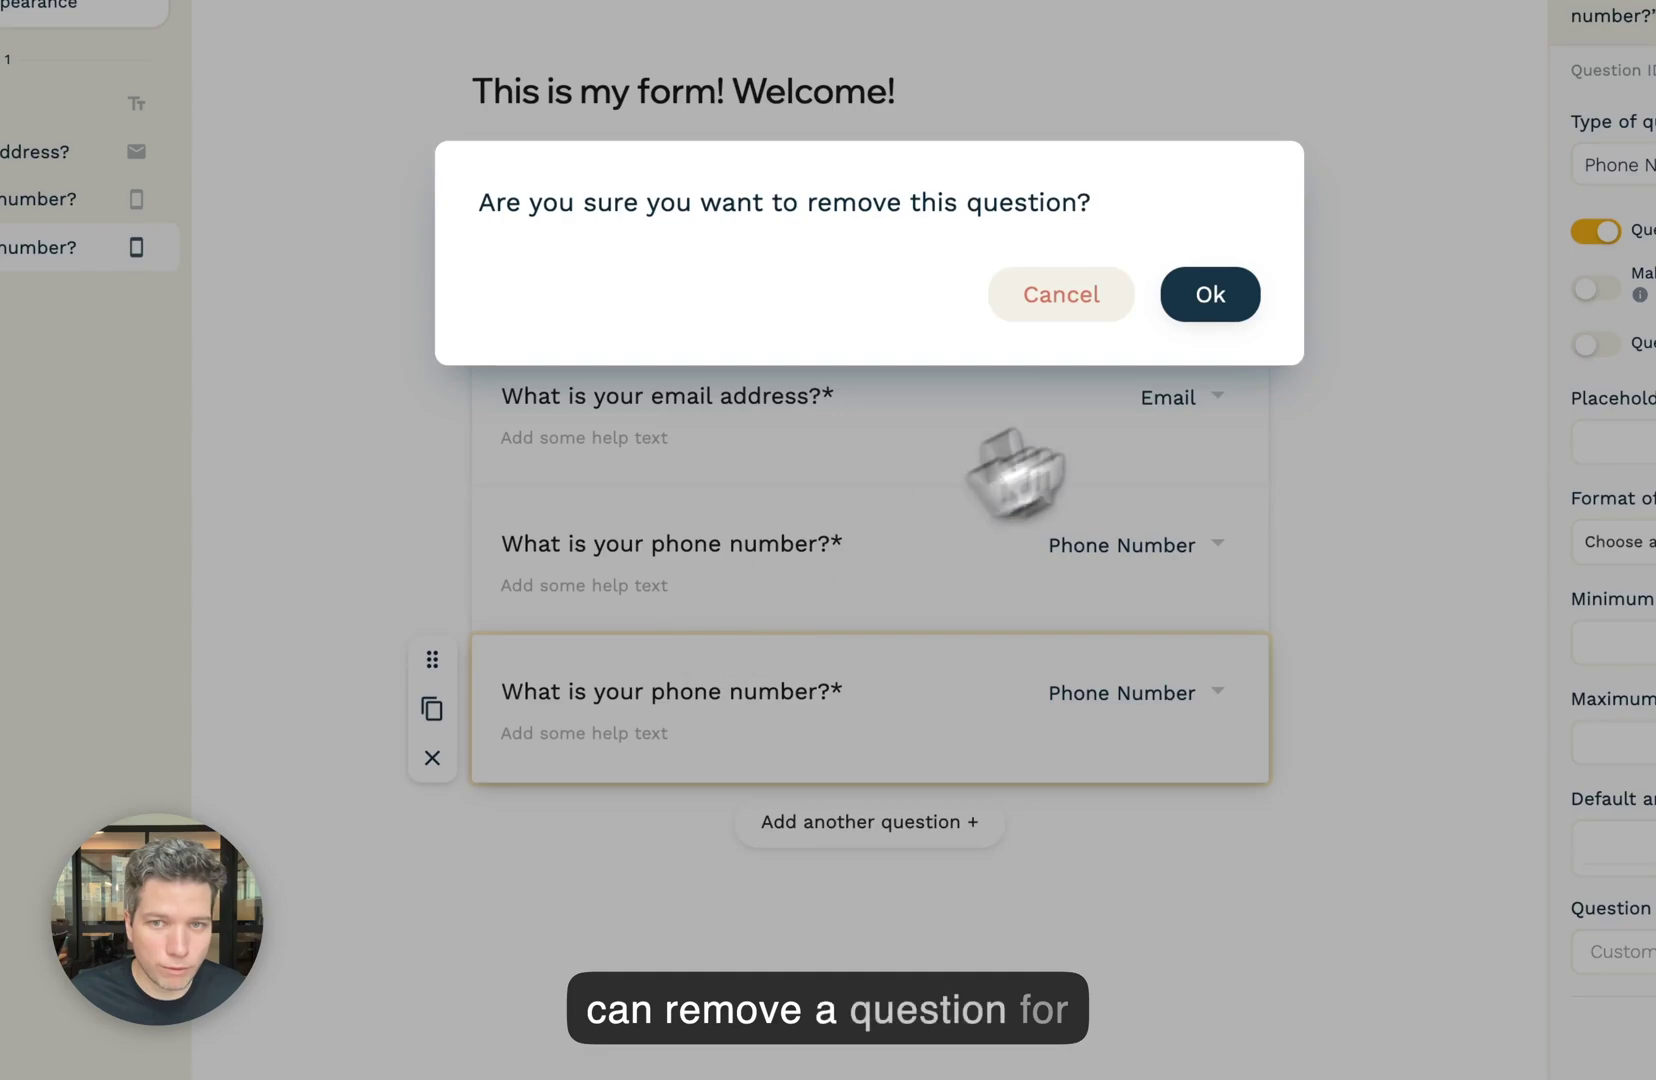
left_click(1203, 307)
left_click(612, 630)
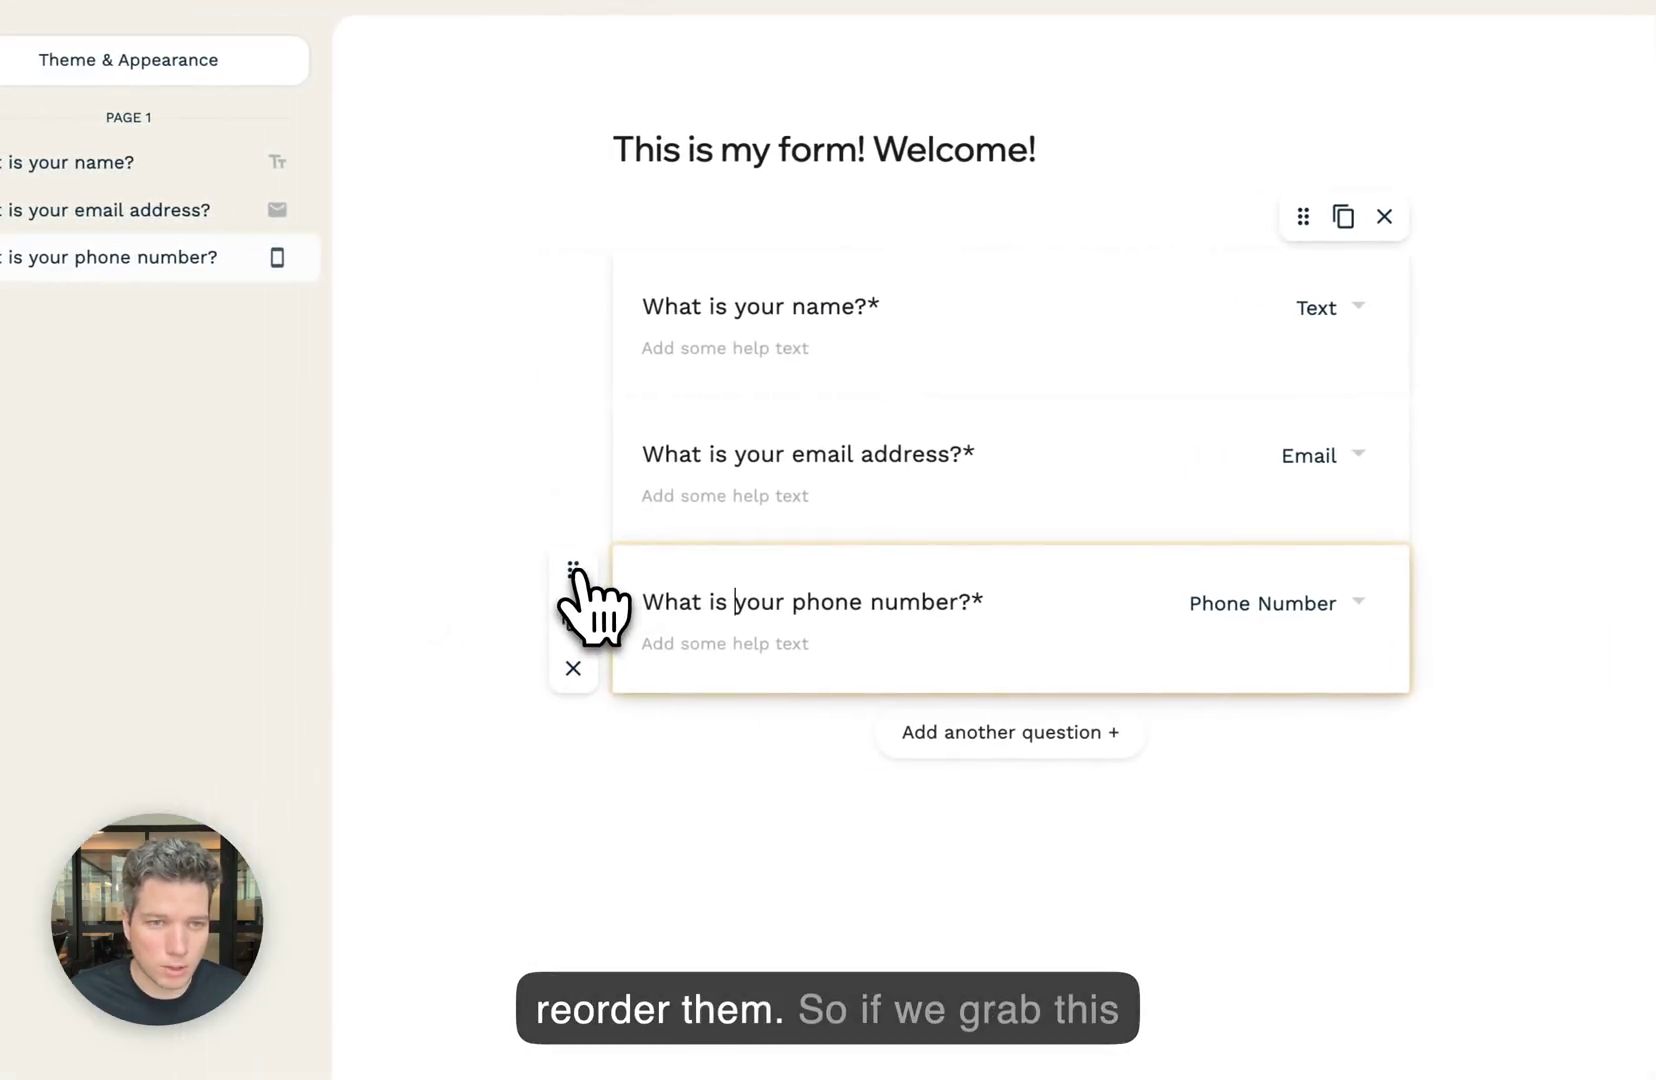
left_click_drag(573, 570, 648, 380)
left_click_drag(568, 423, 618, 533)
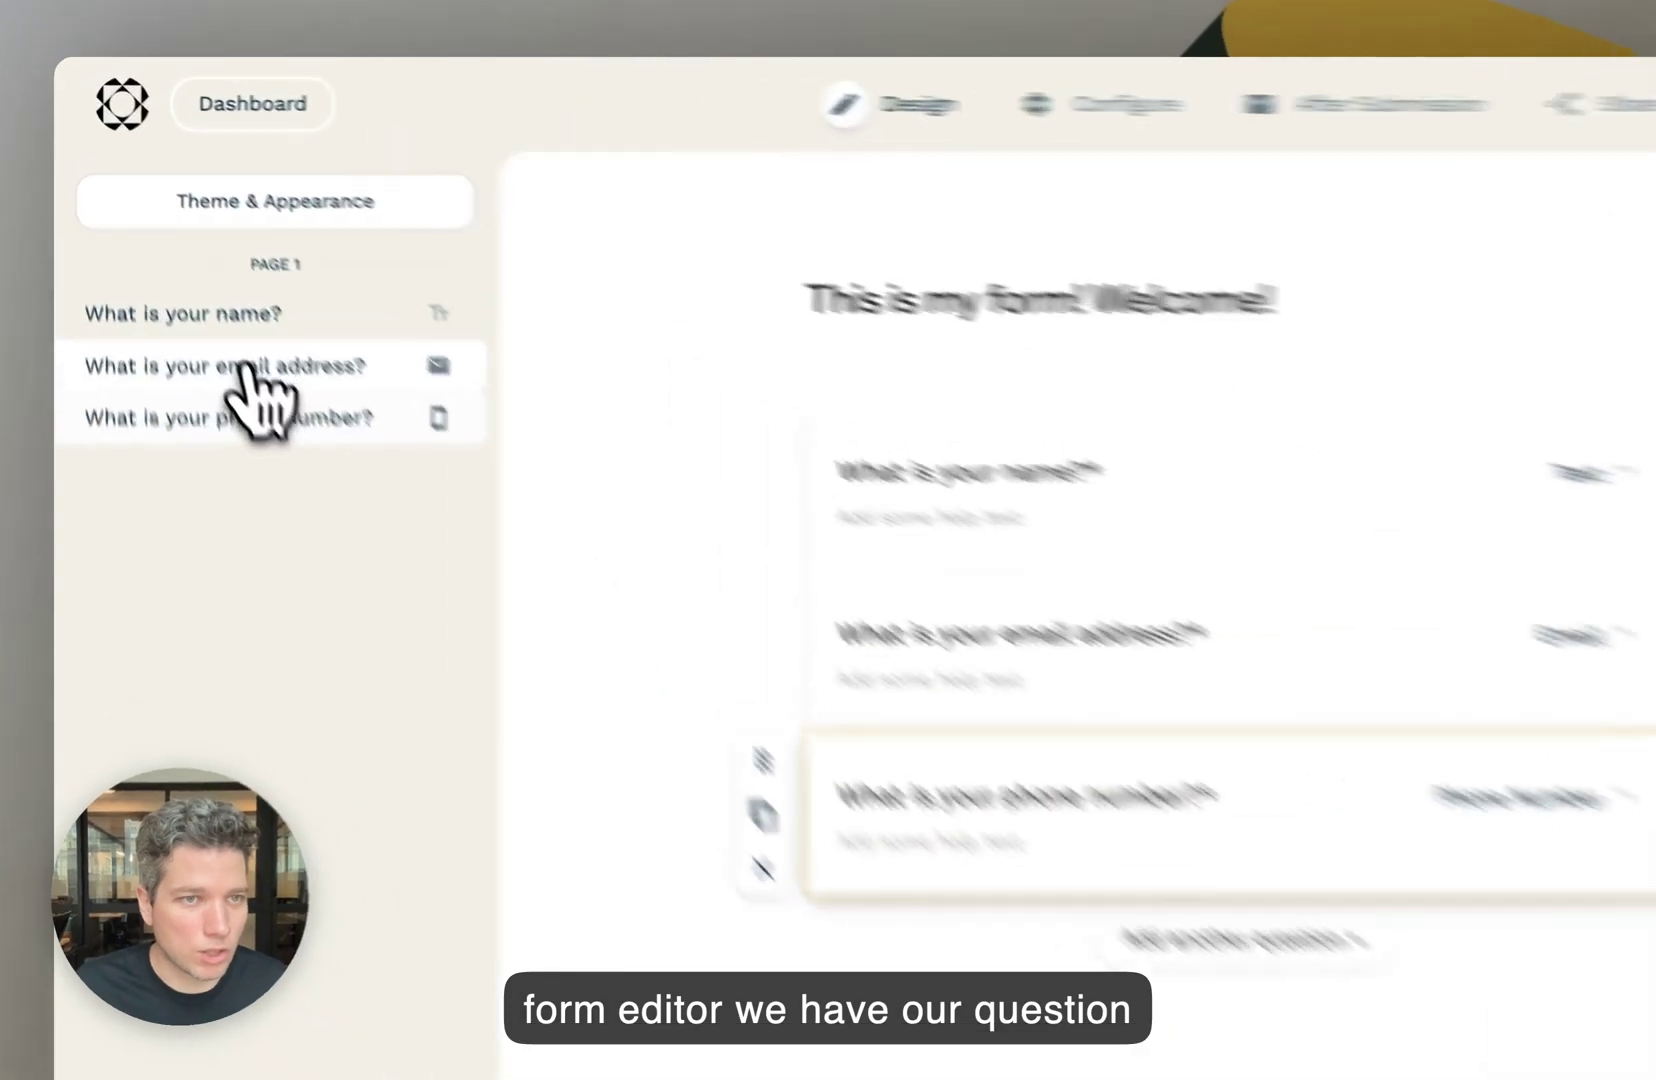
left_click(176, 252)
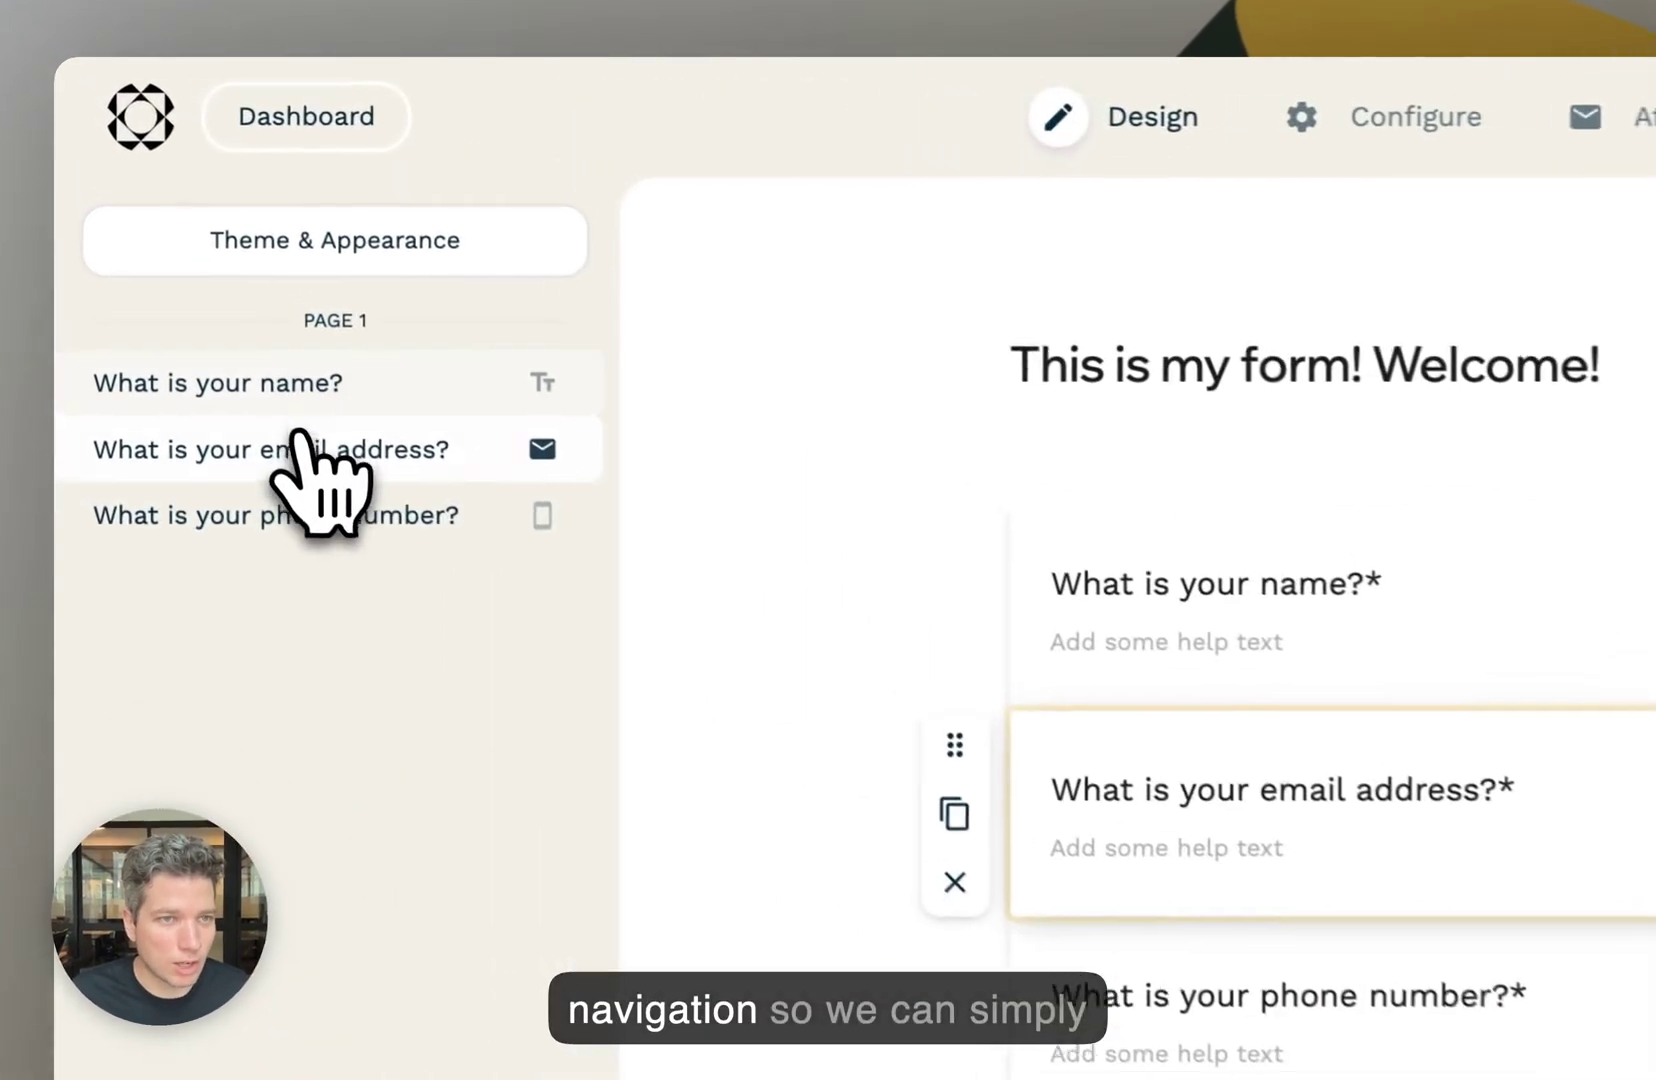
left_click(182, 232)
left_click(178, 286)
left_click(352, 462)
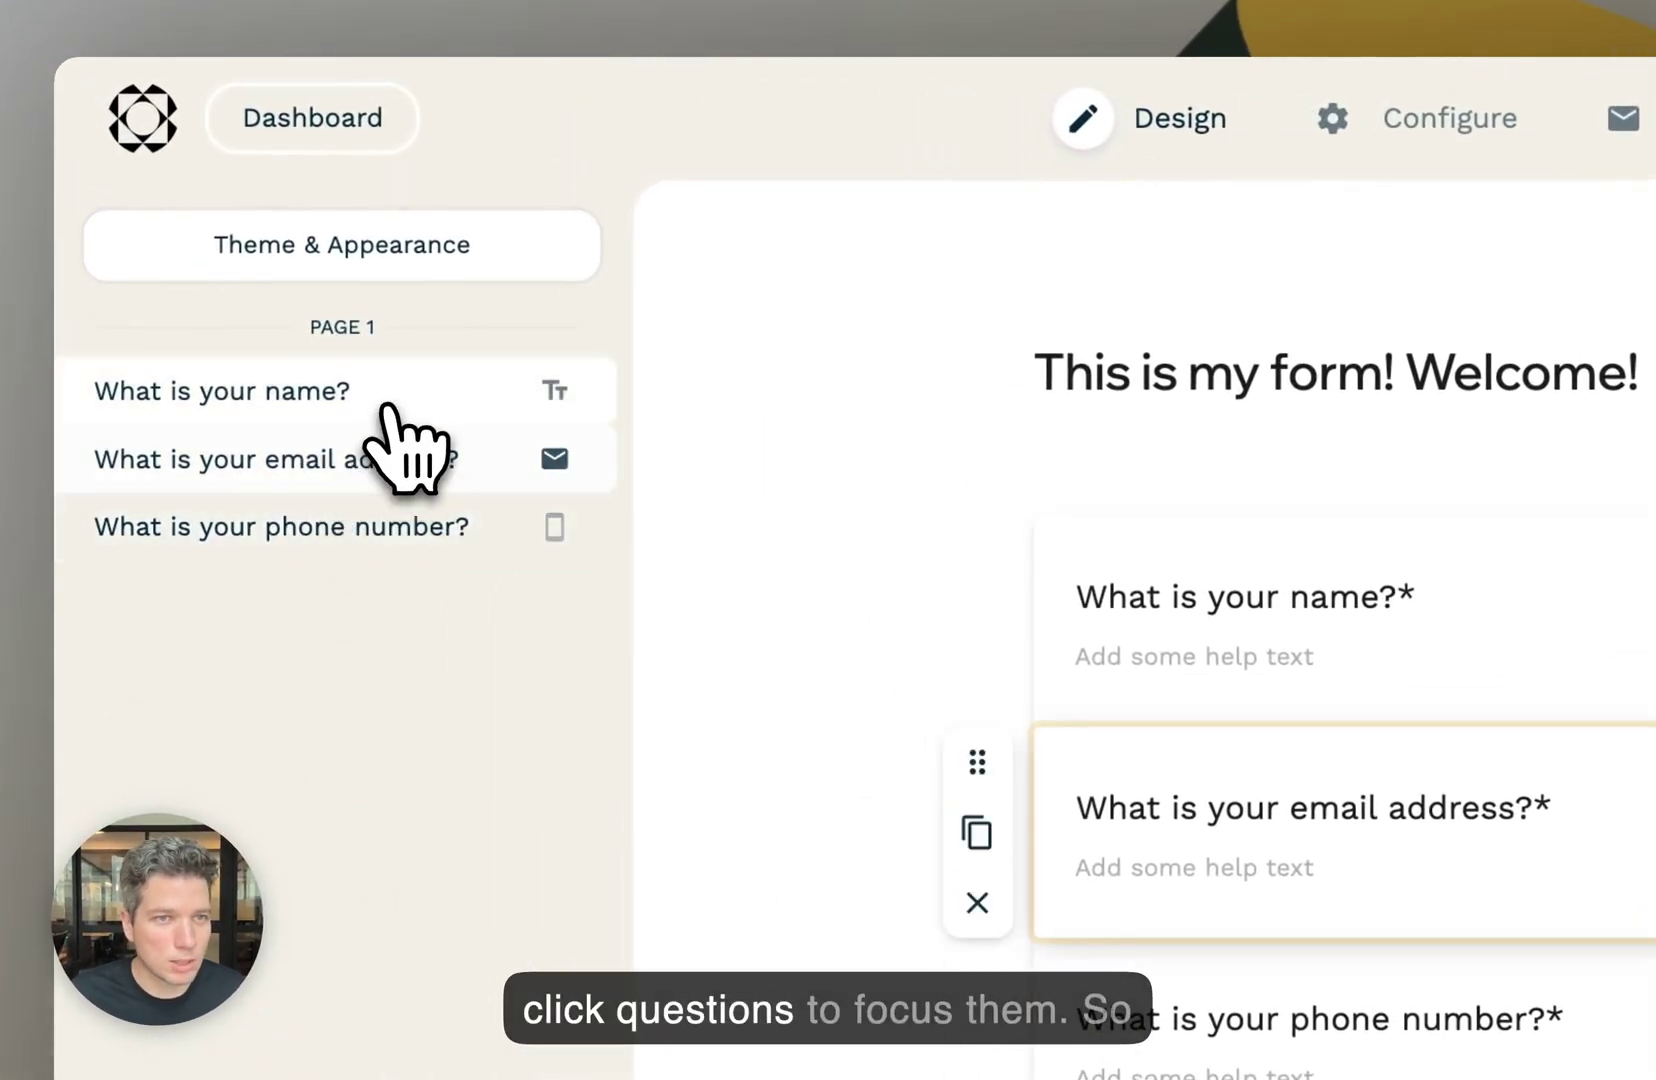
left_click(386, 395)
left_click(366, 462)
left_click(338, 512)
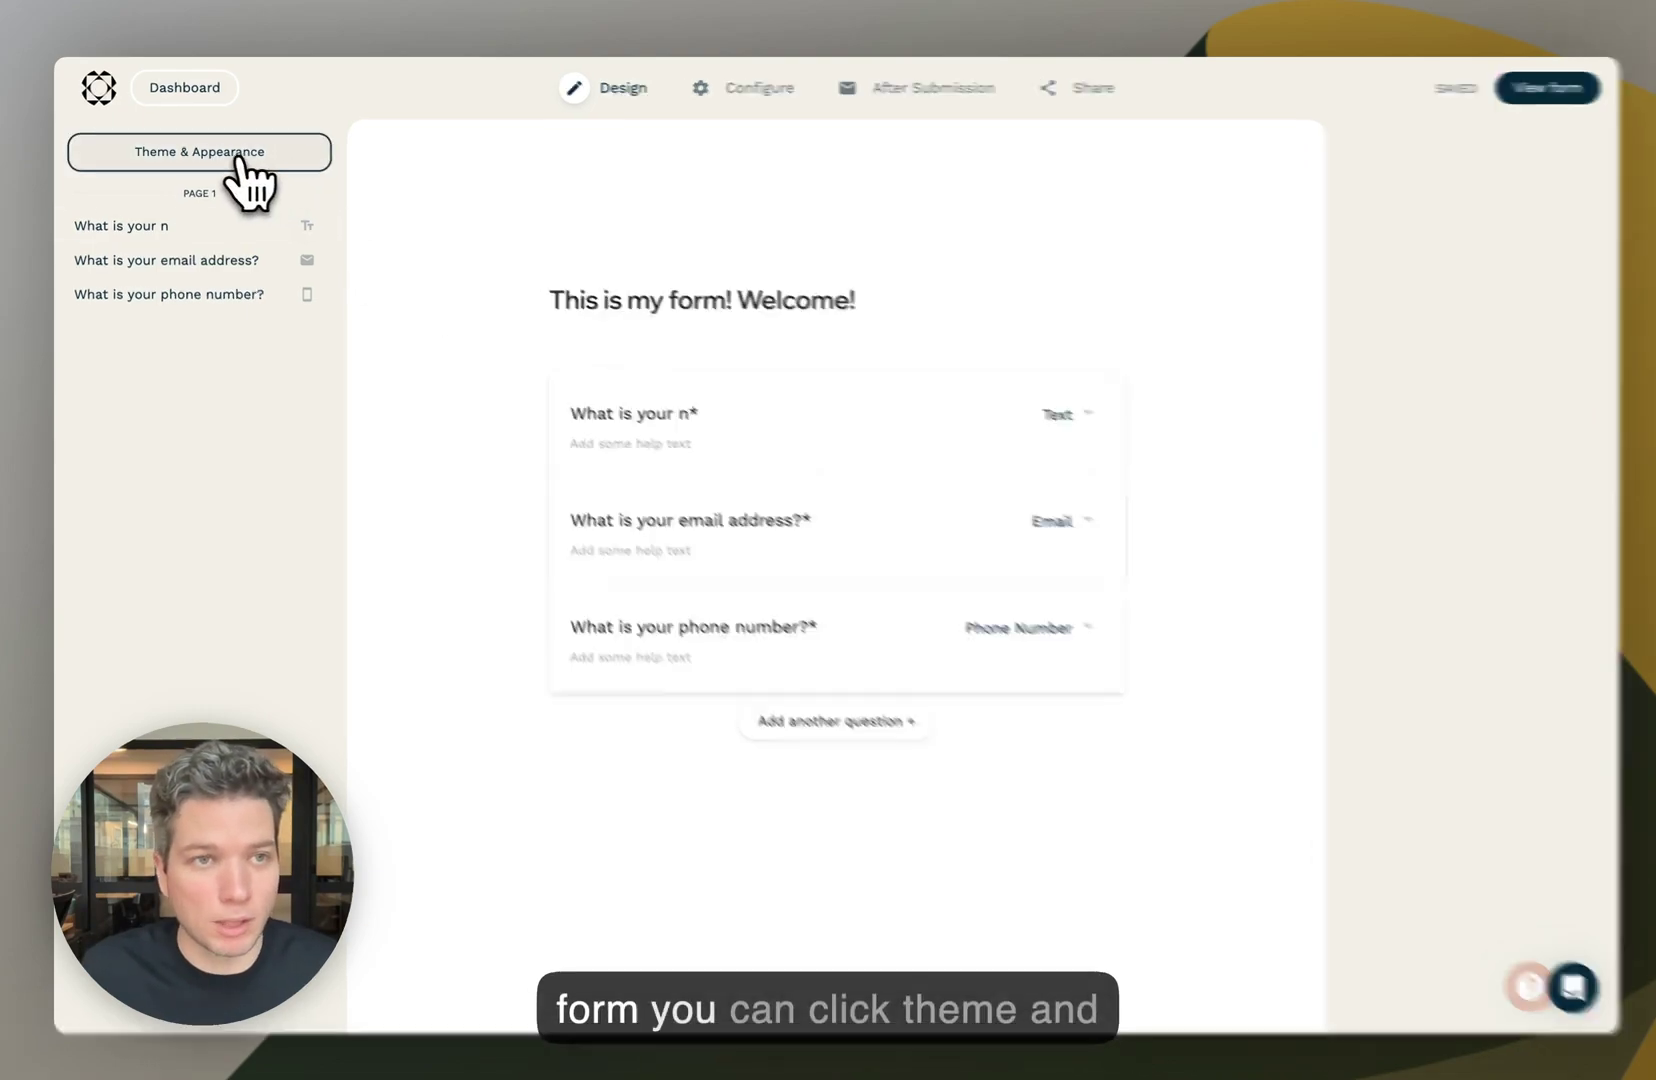
left_click(276, 152)
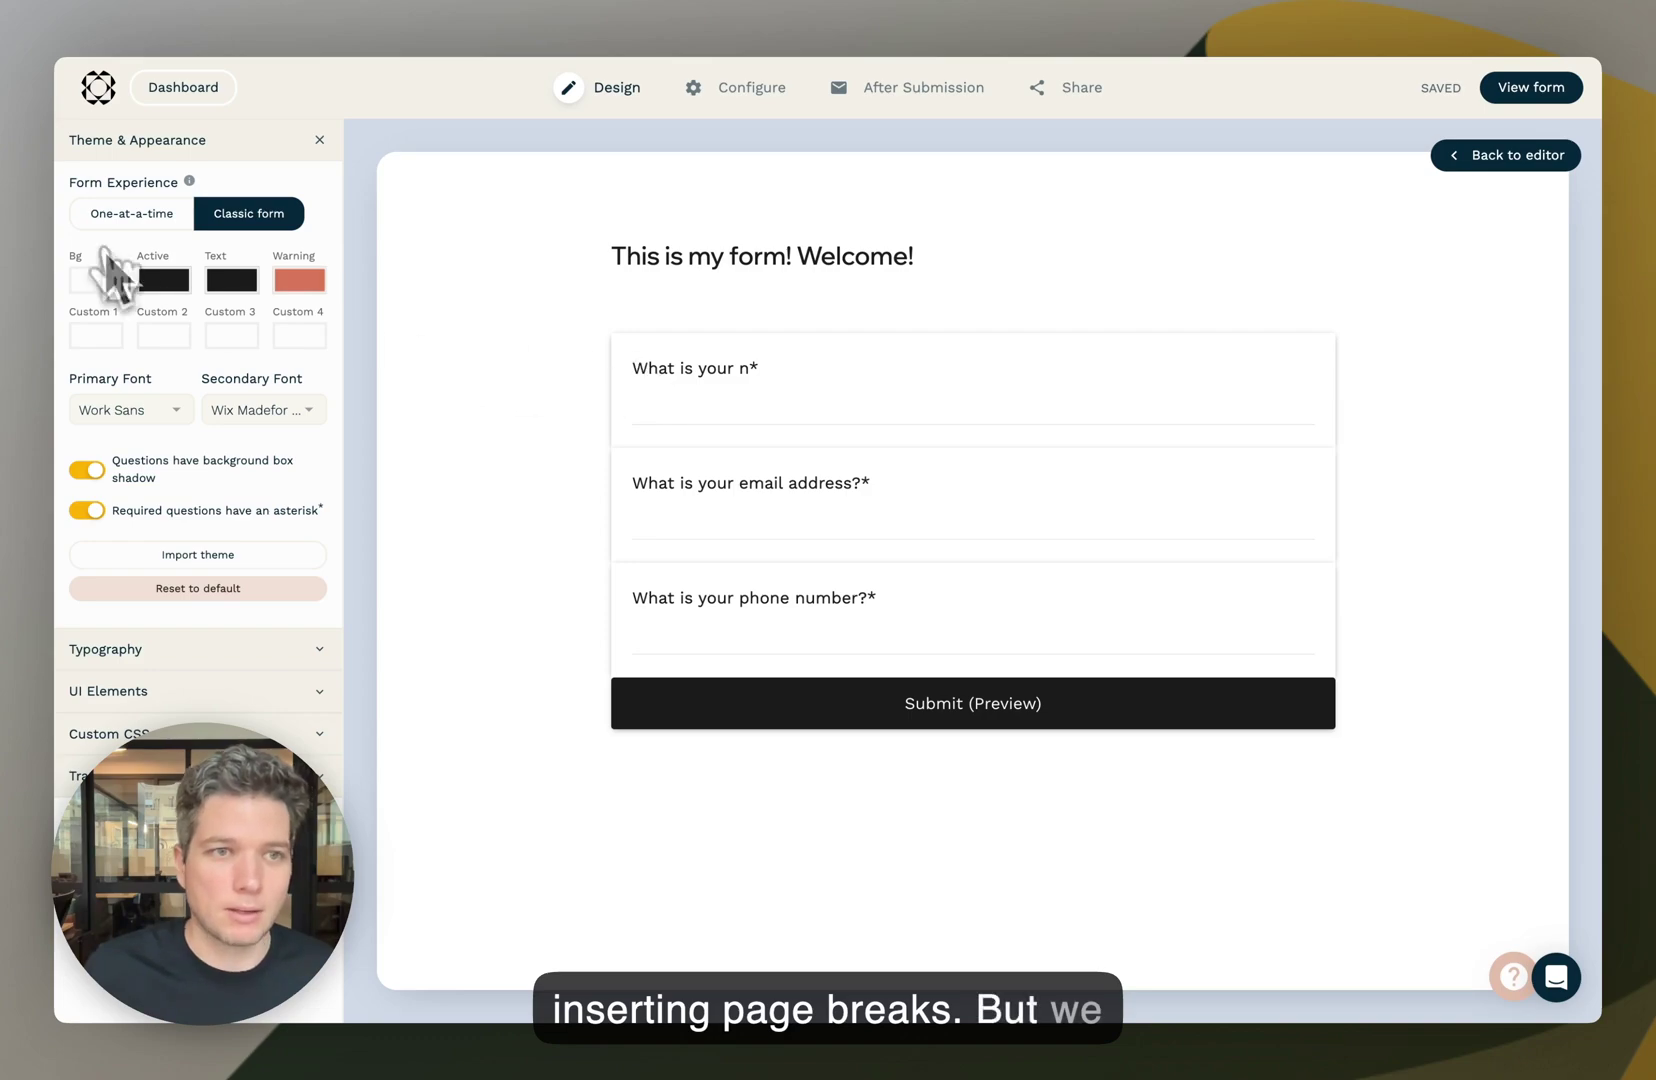
- Switch to the One-at-a-time experience and answer the name and email questions in the preview
left_click(135, 216)
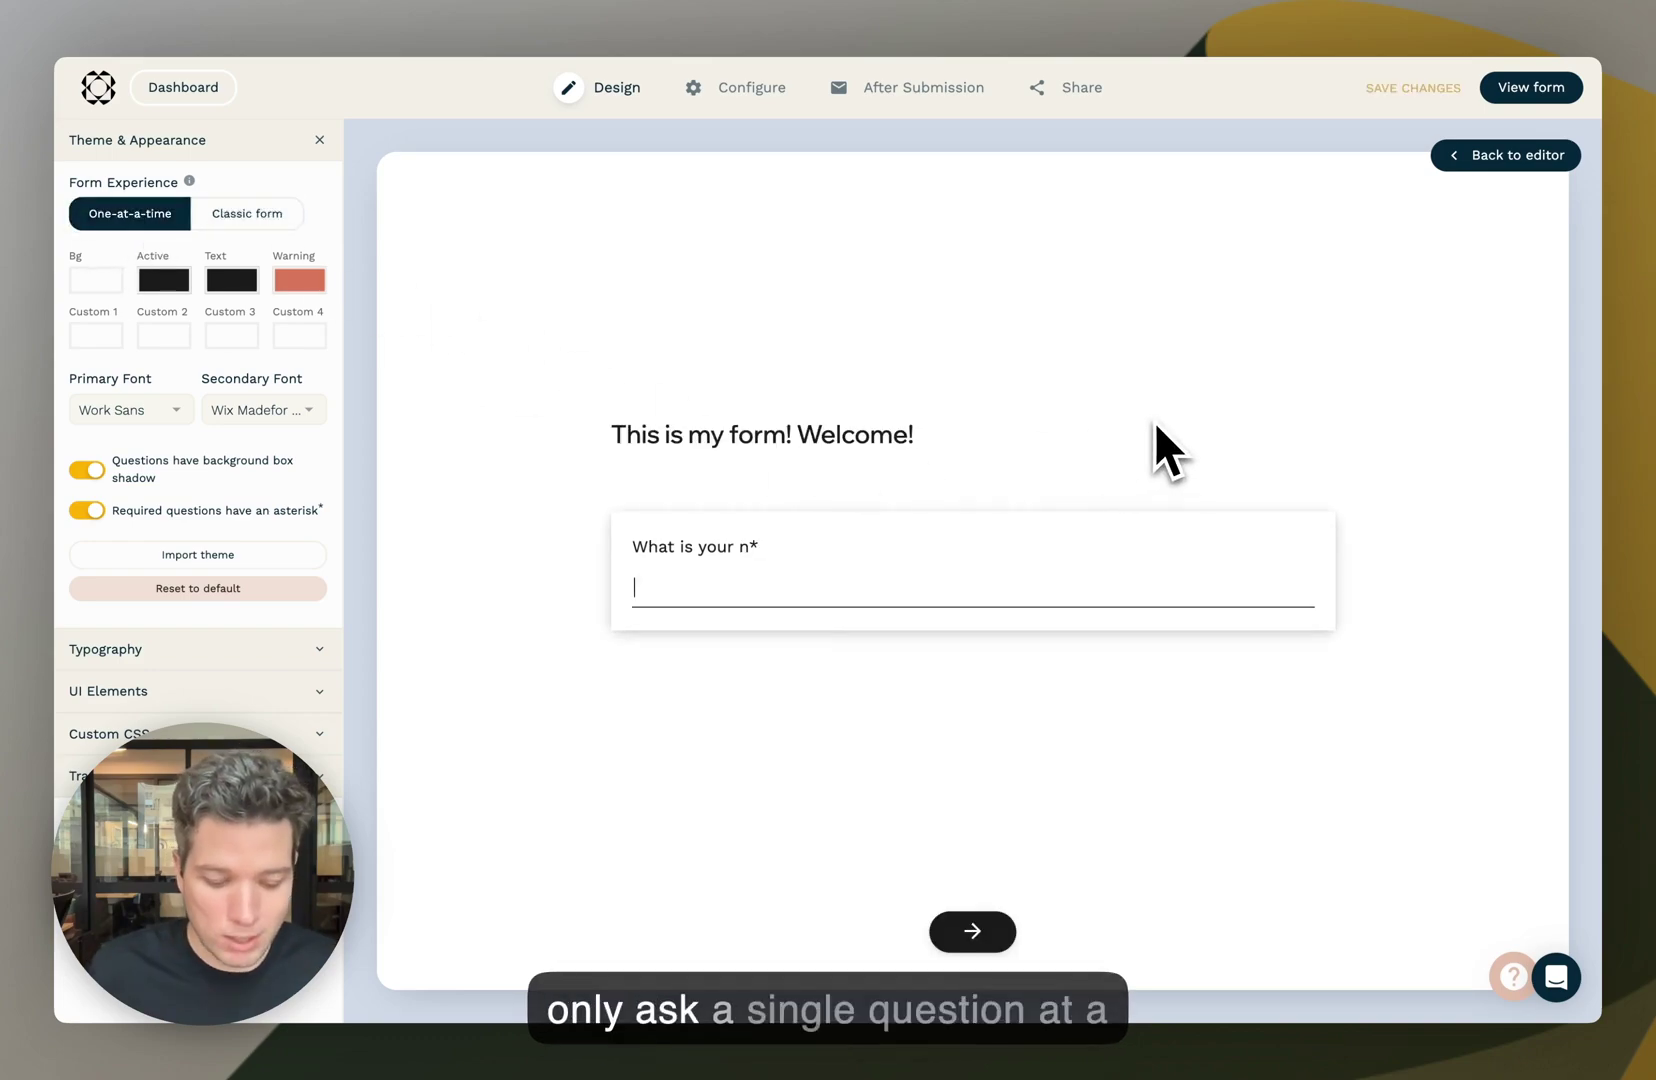
type("Dean")
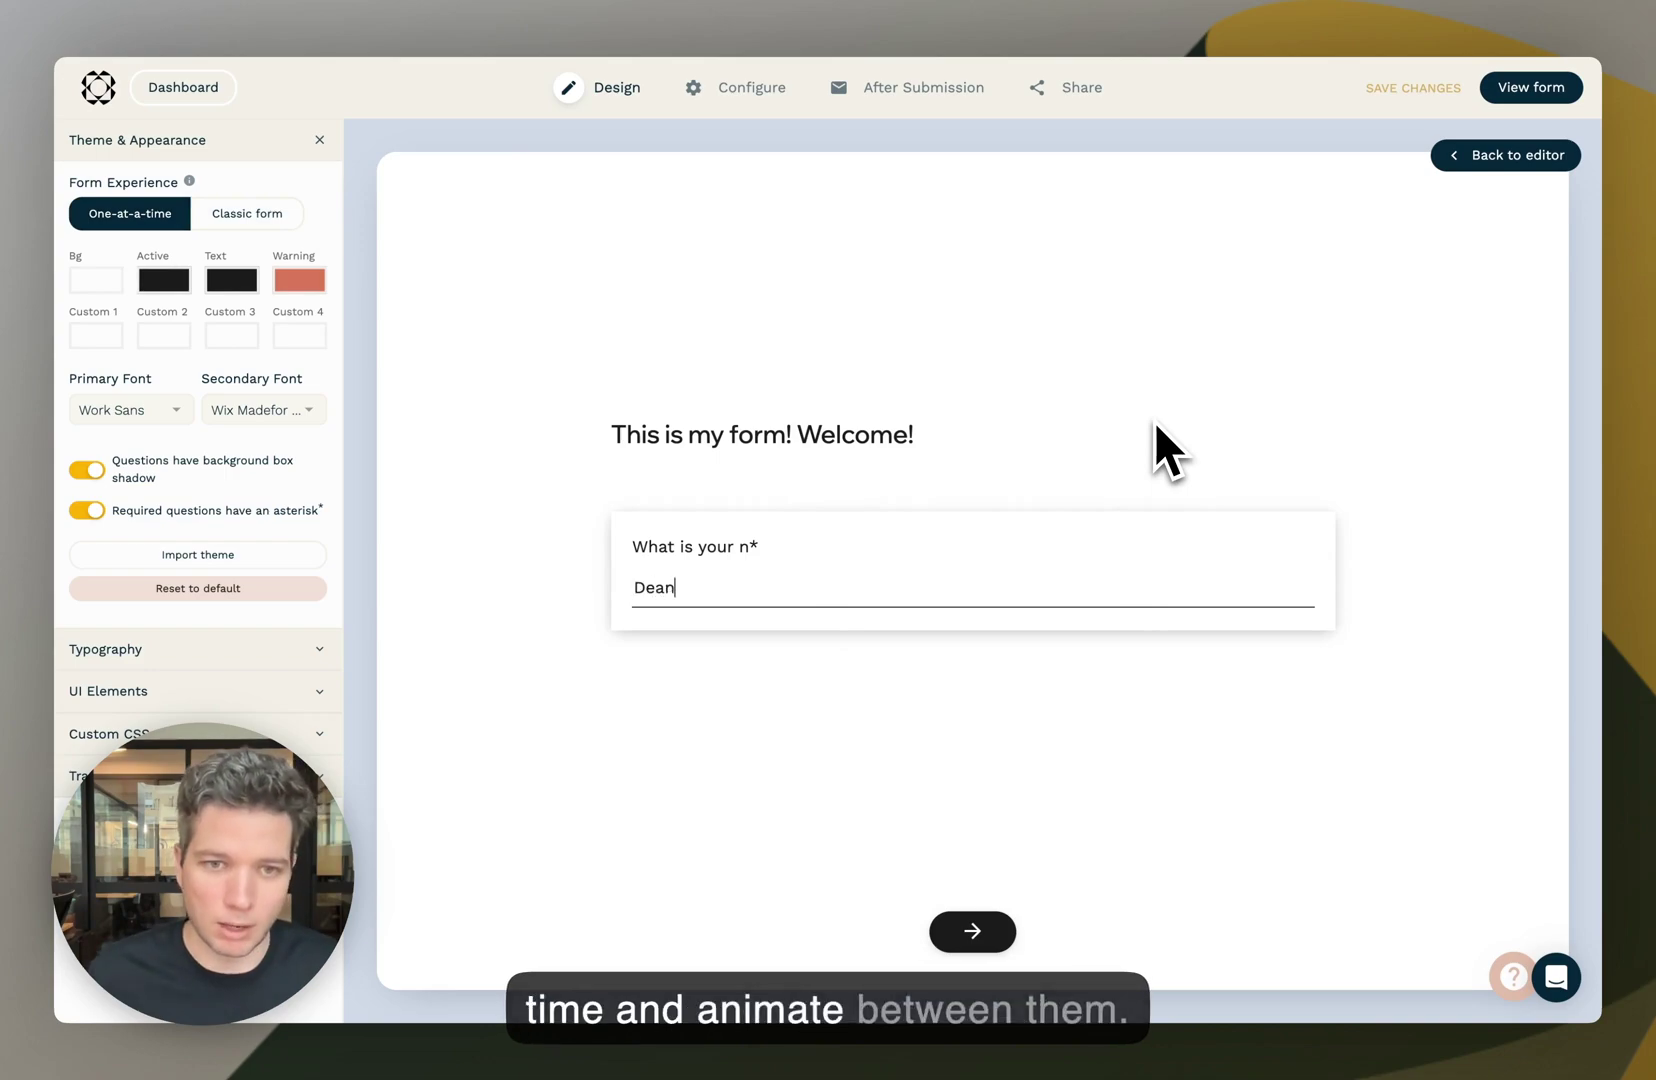
key("Return")
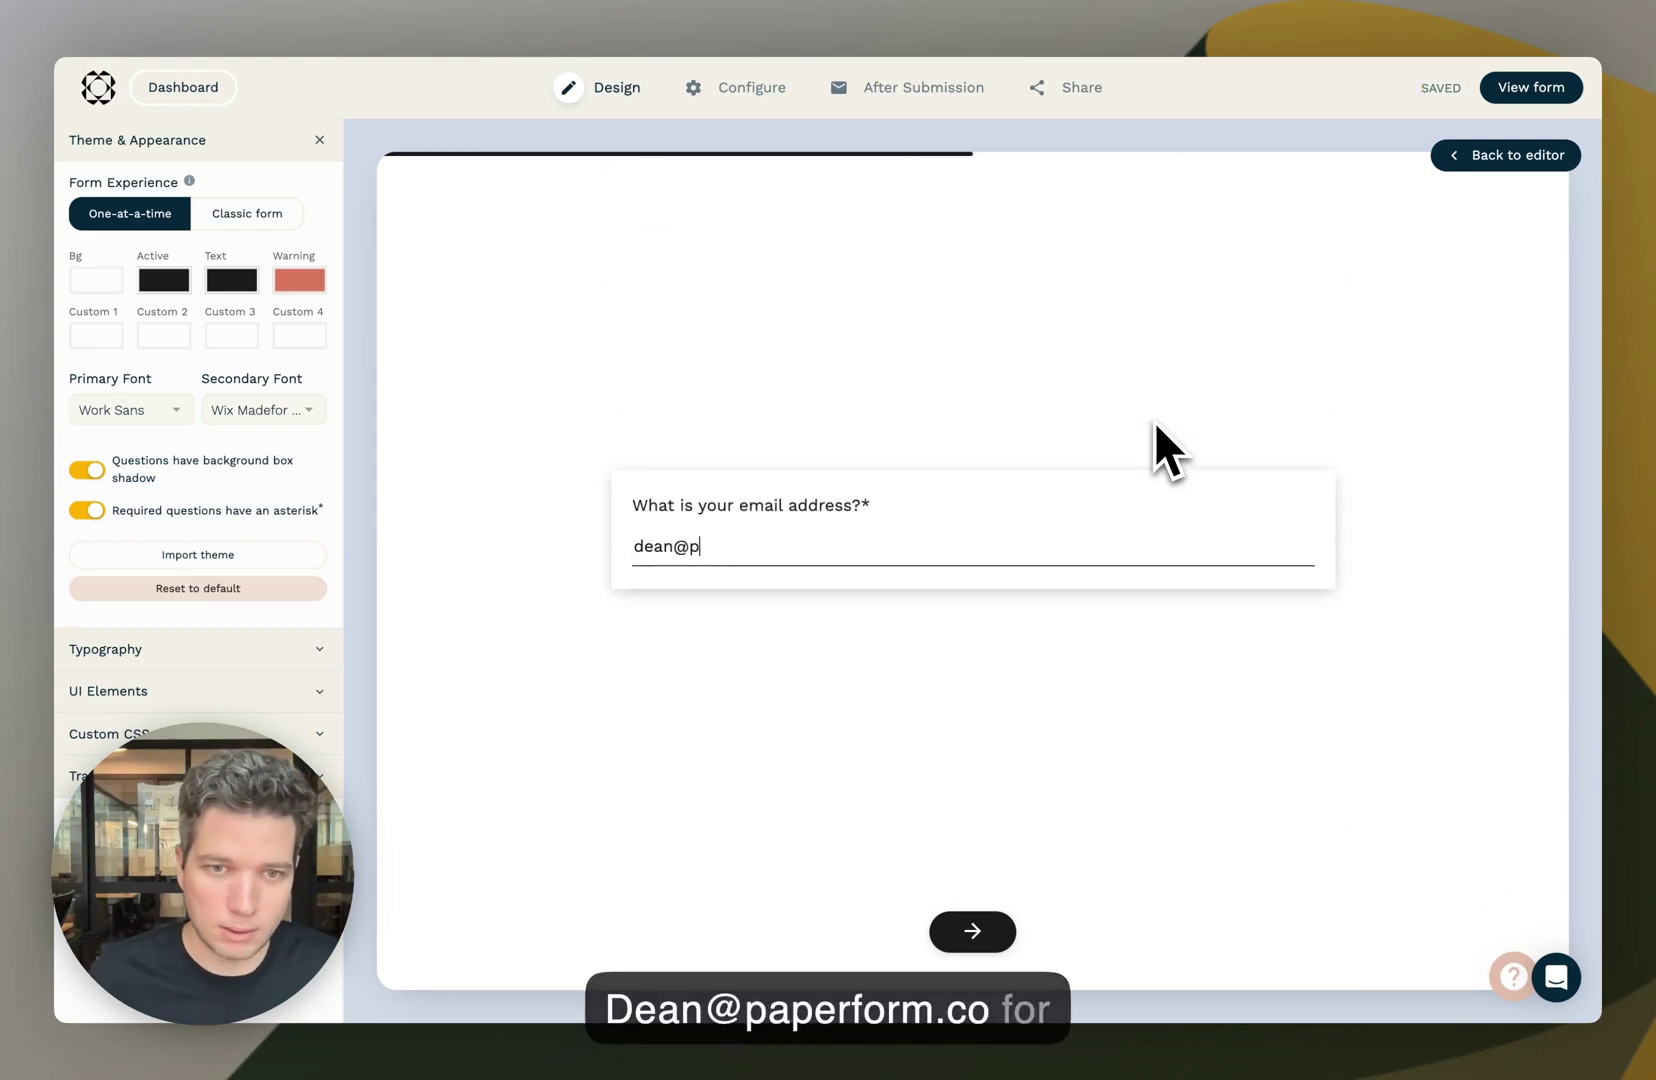
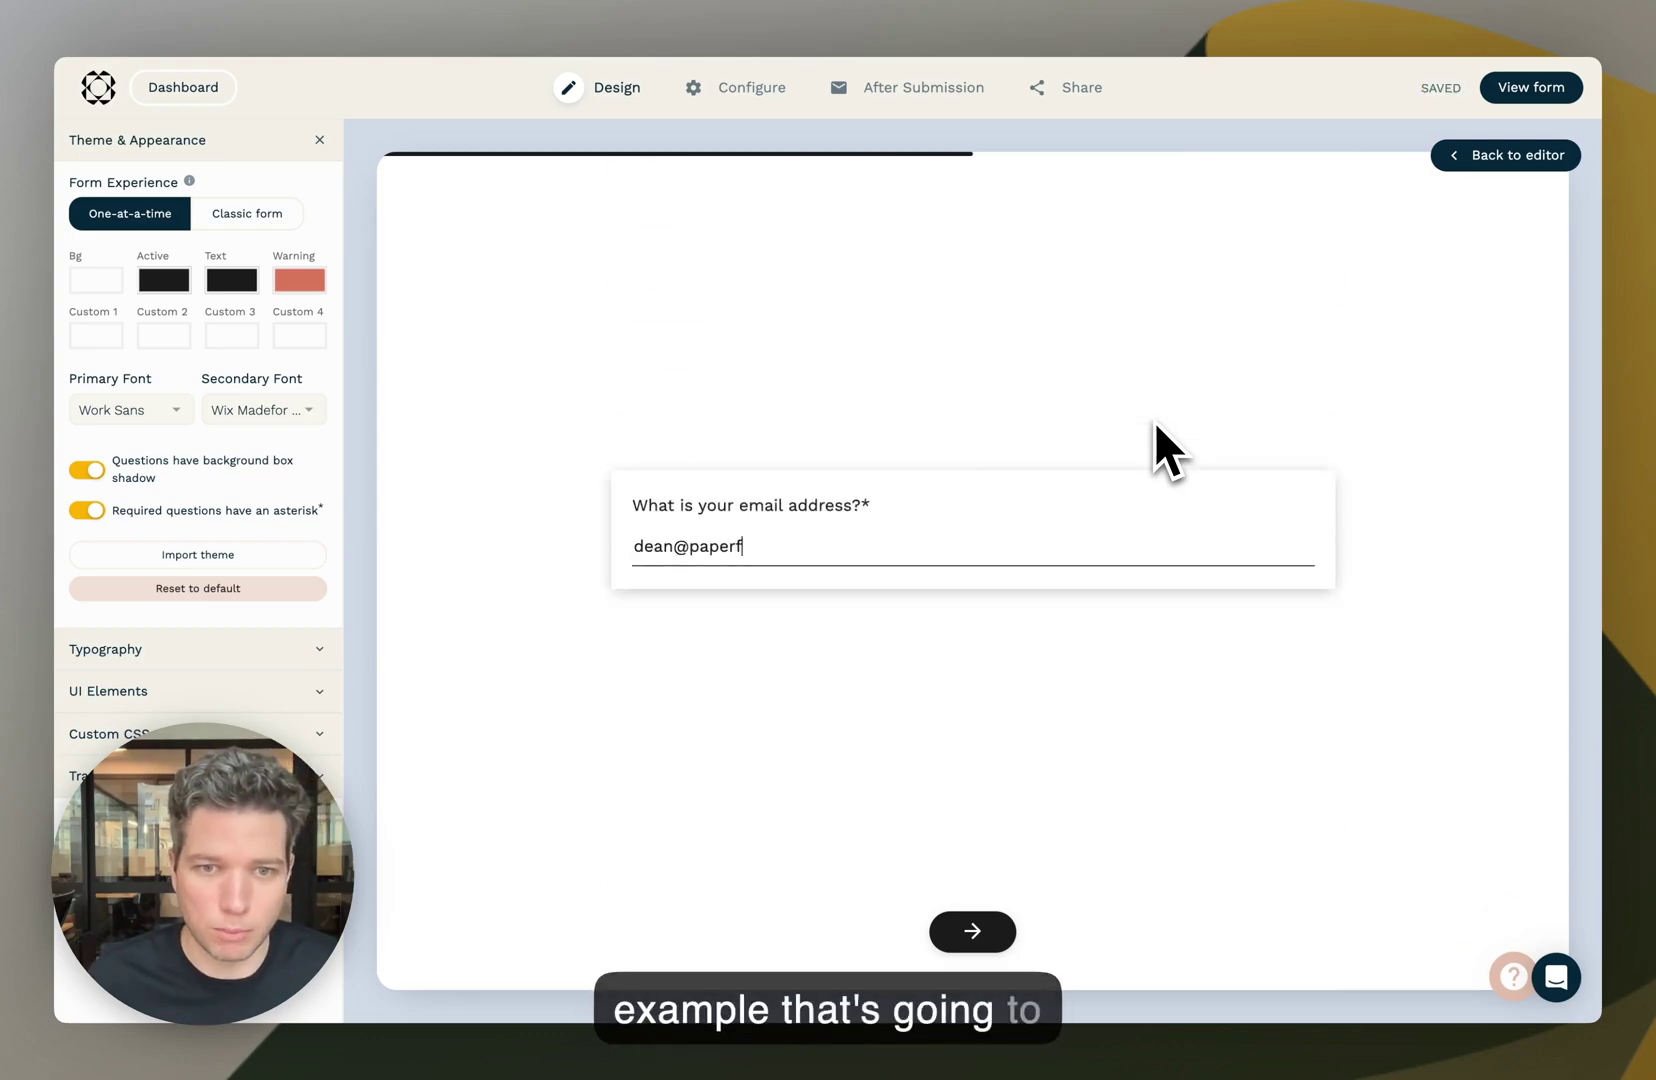
key("Return")
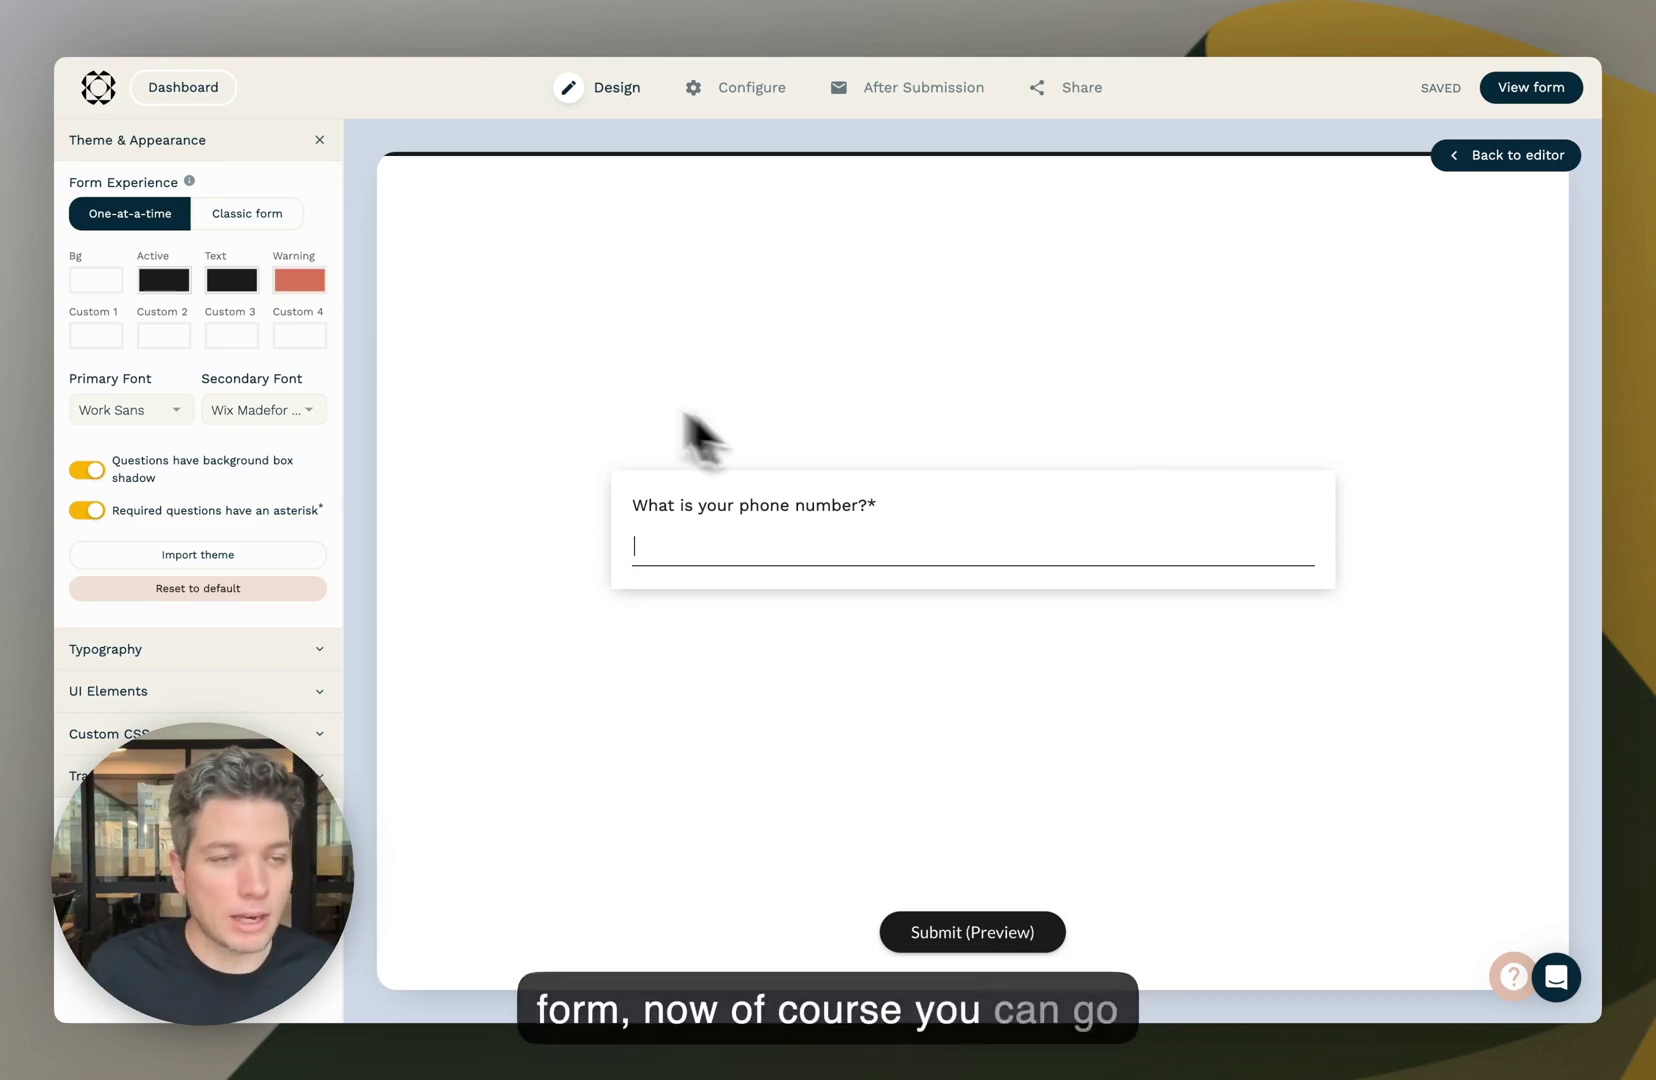
- Set the active colour to blue 3D3DD1, leaving the question box shadow on
left_click(150, 287)
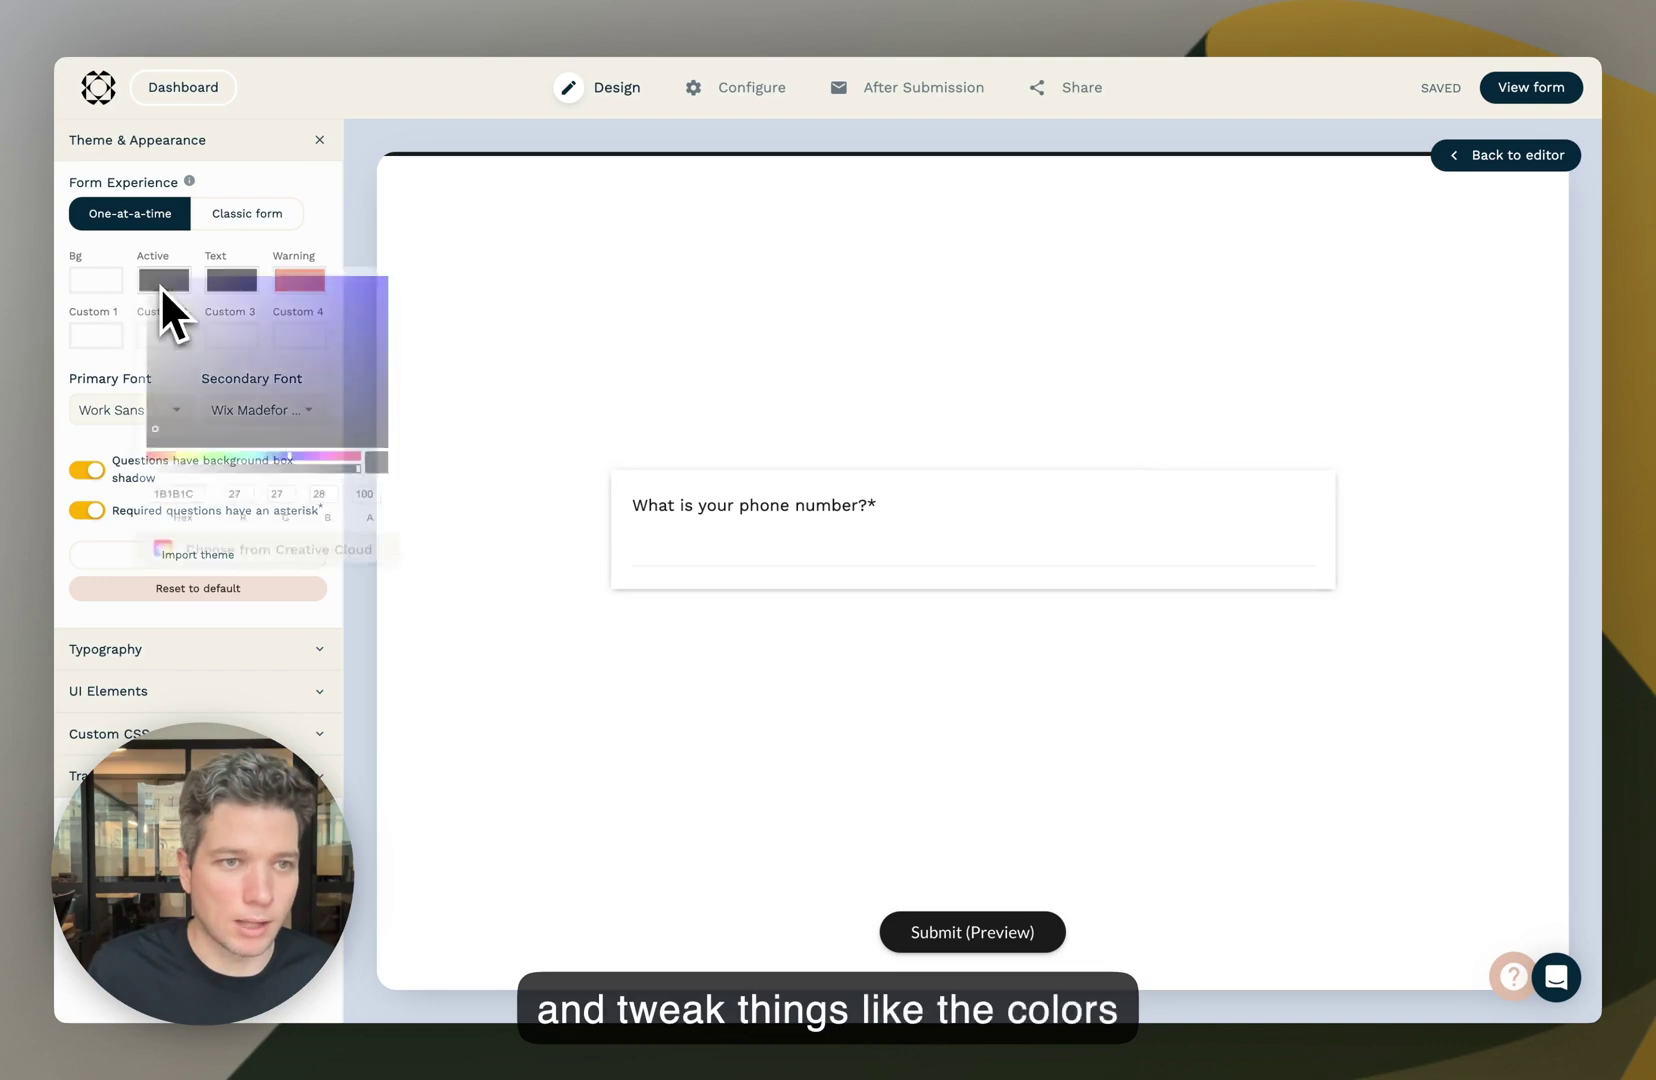
left_click_drag(248, 370, 330, 312)
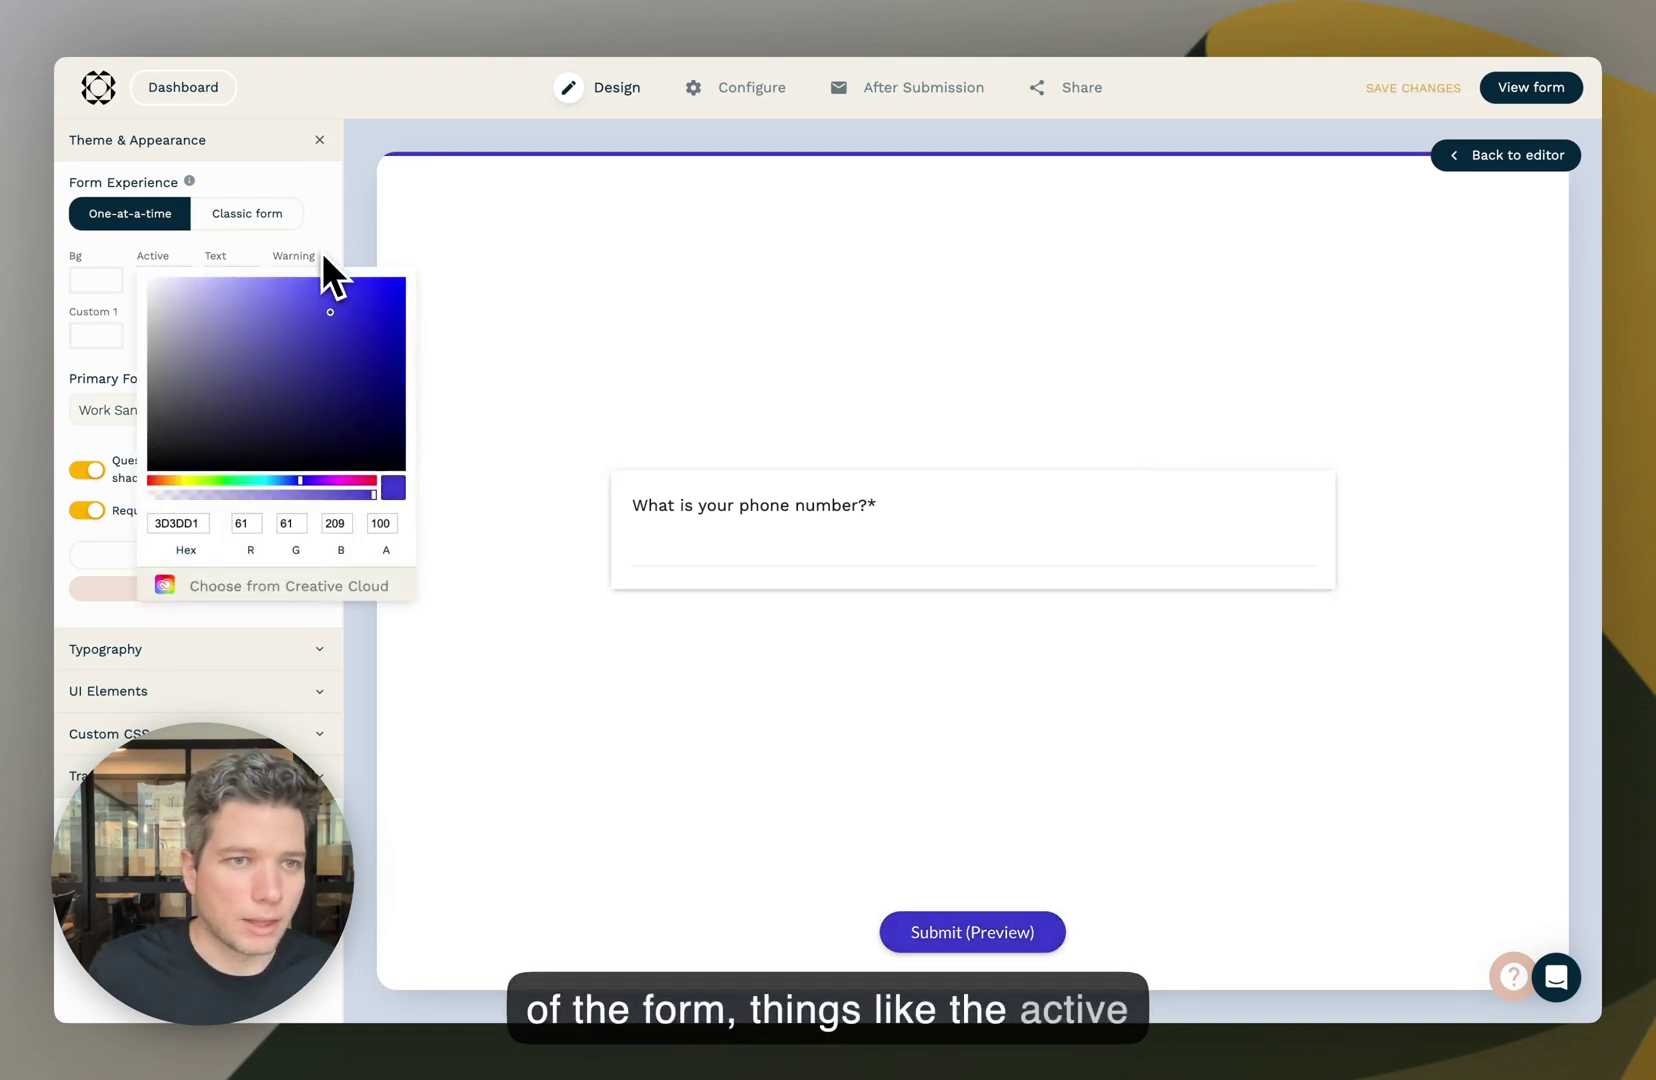
left_click(322, 256)
left_click(90, 472)
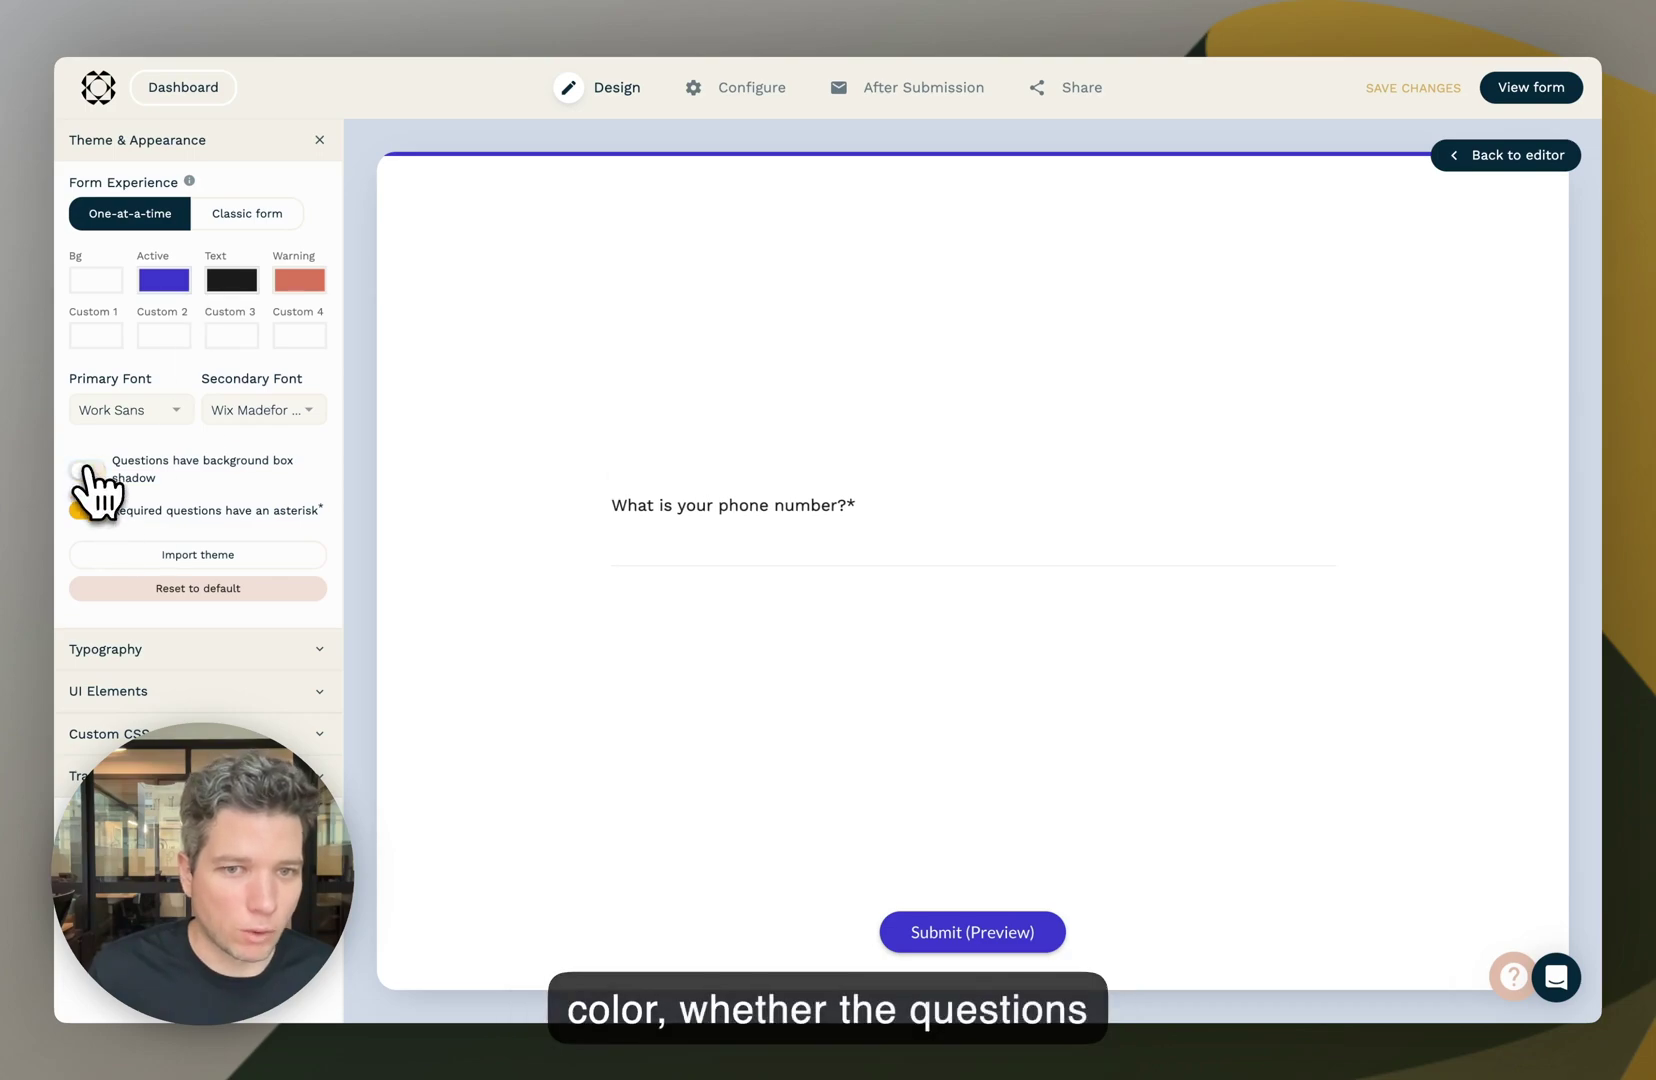
left_click(92, 474)
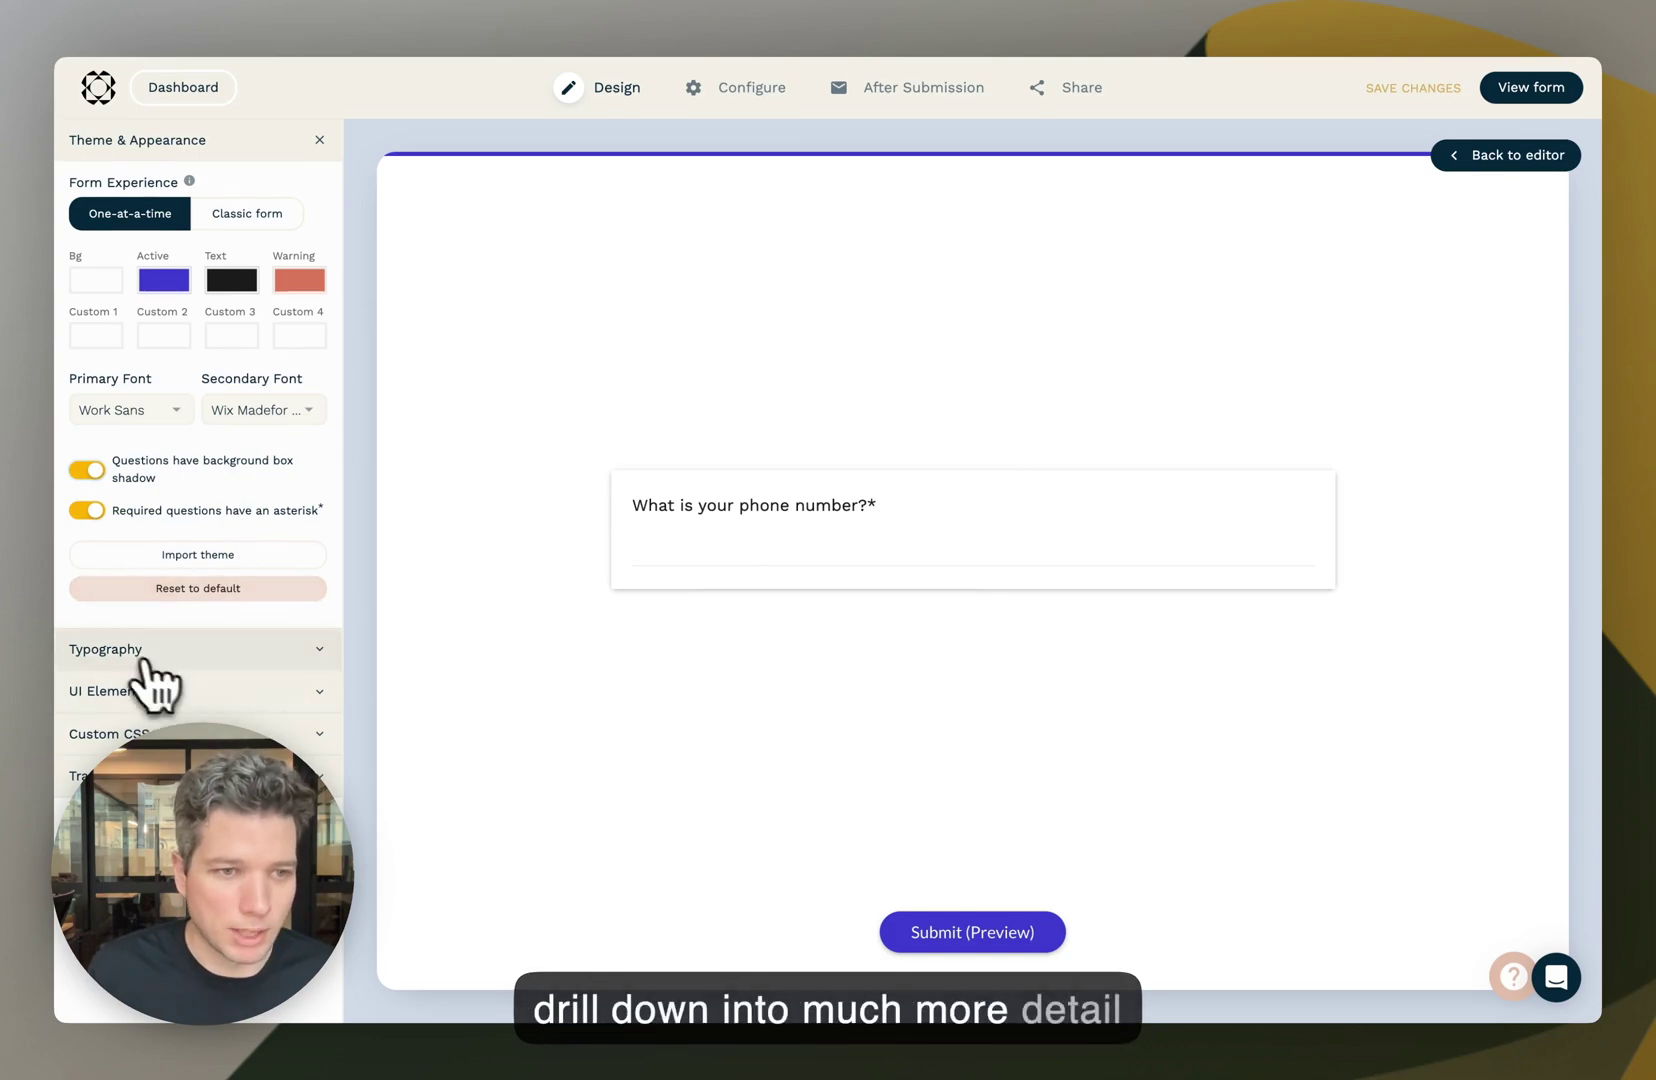
- Look over the Typography and Custom CSS options, restart the preview, and close theme settings
left_click(188, 650)
scroll(185, 659, "down", 3)
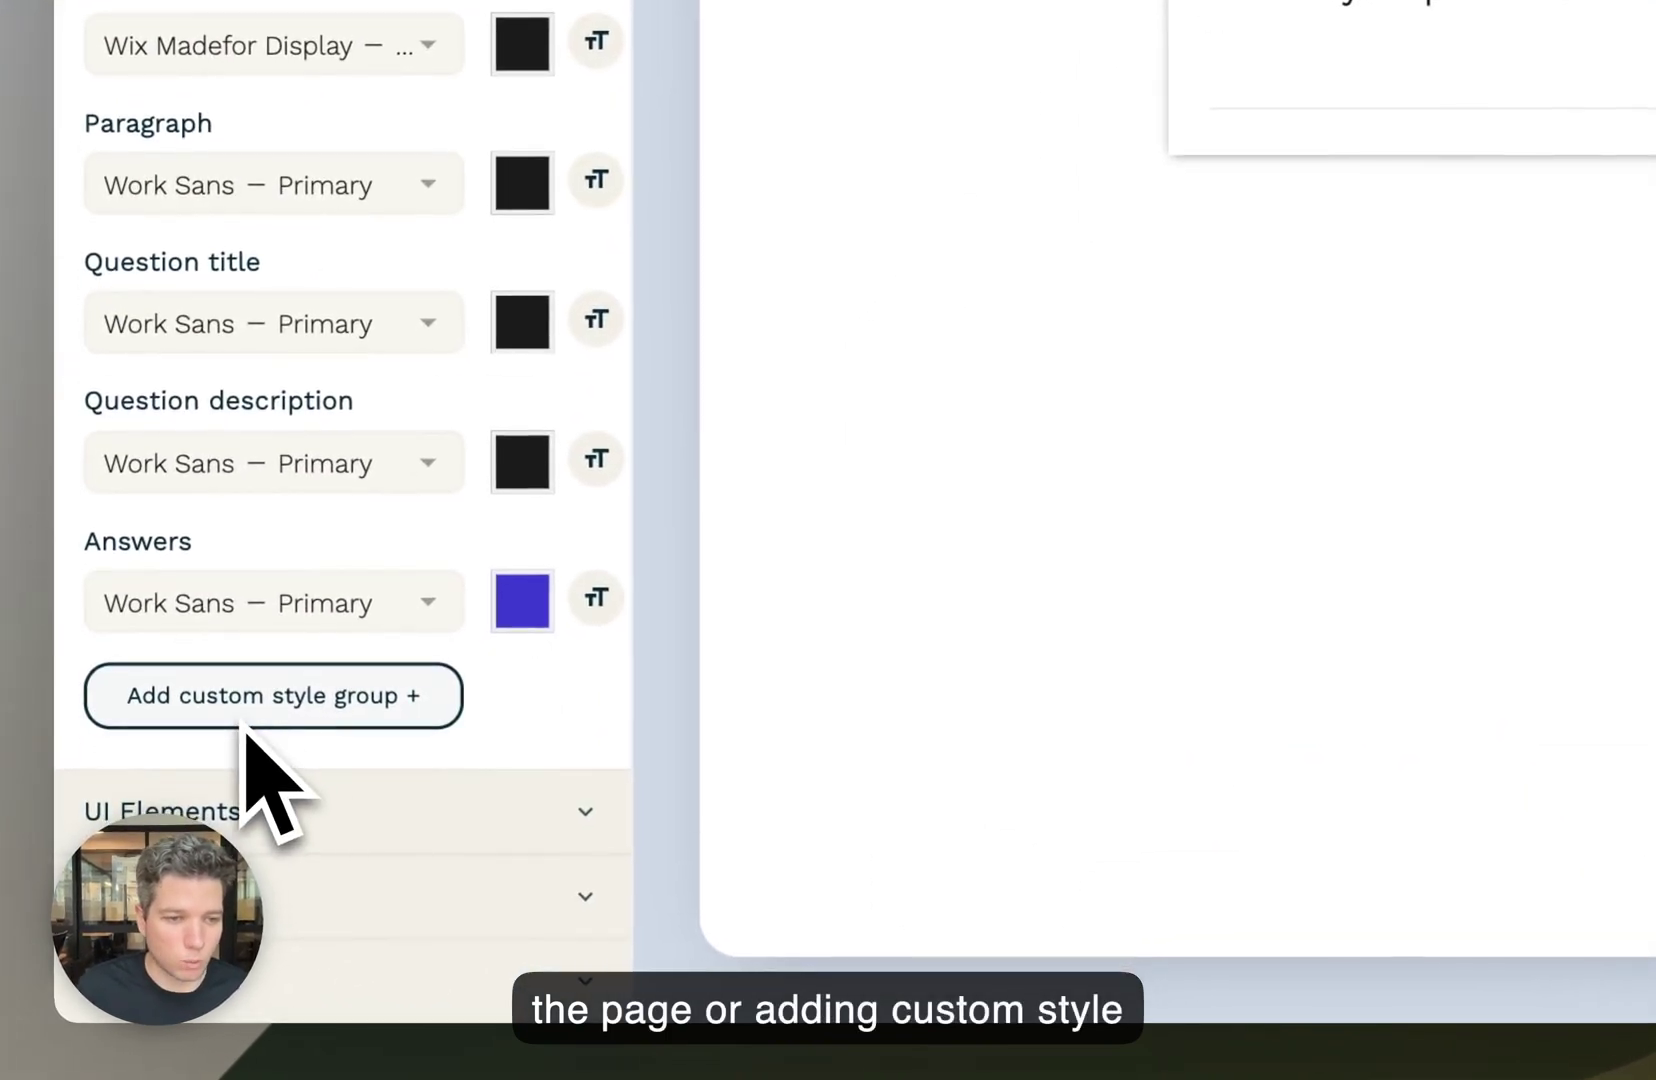
left_click(180, 958)
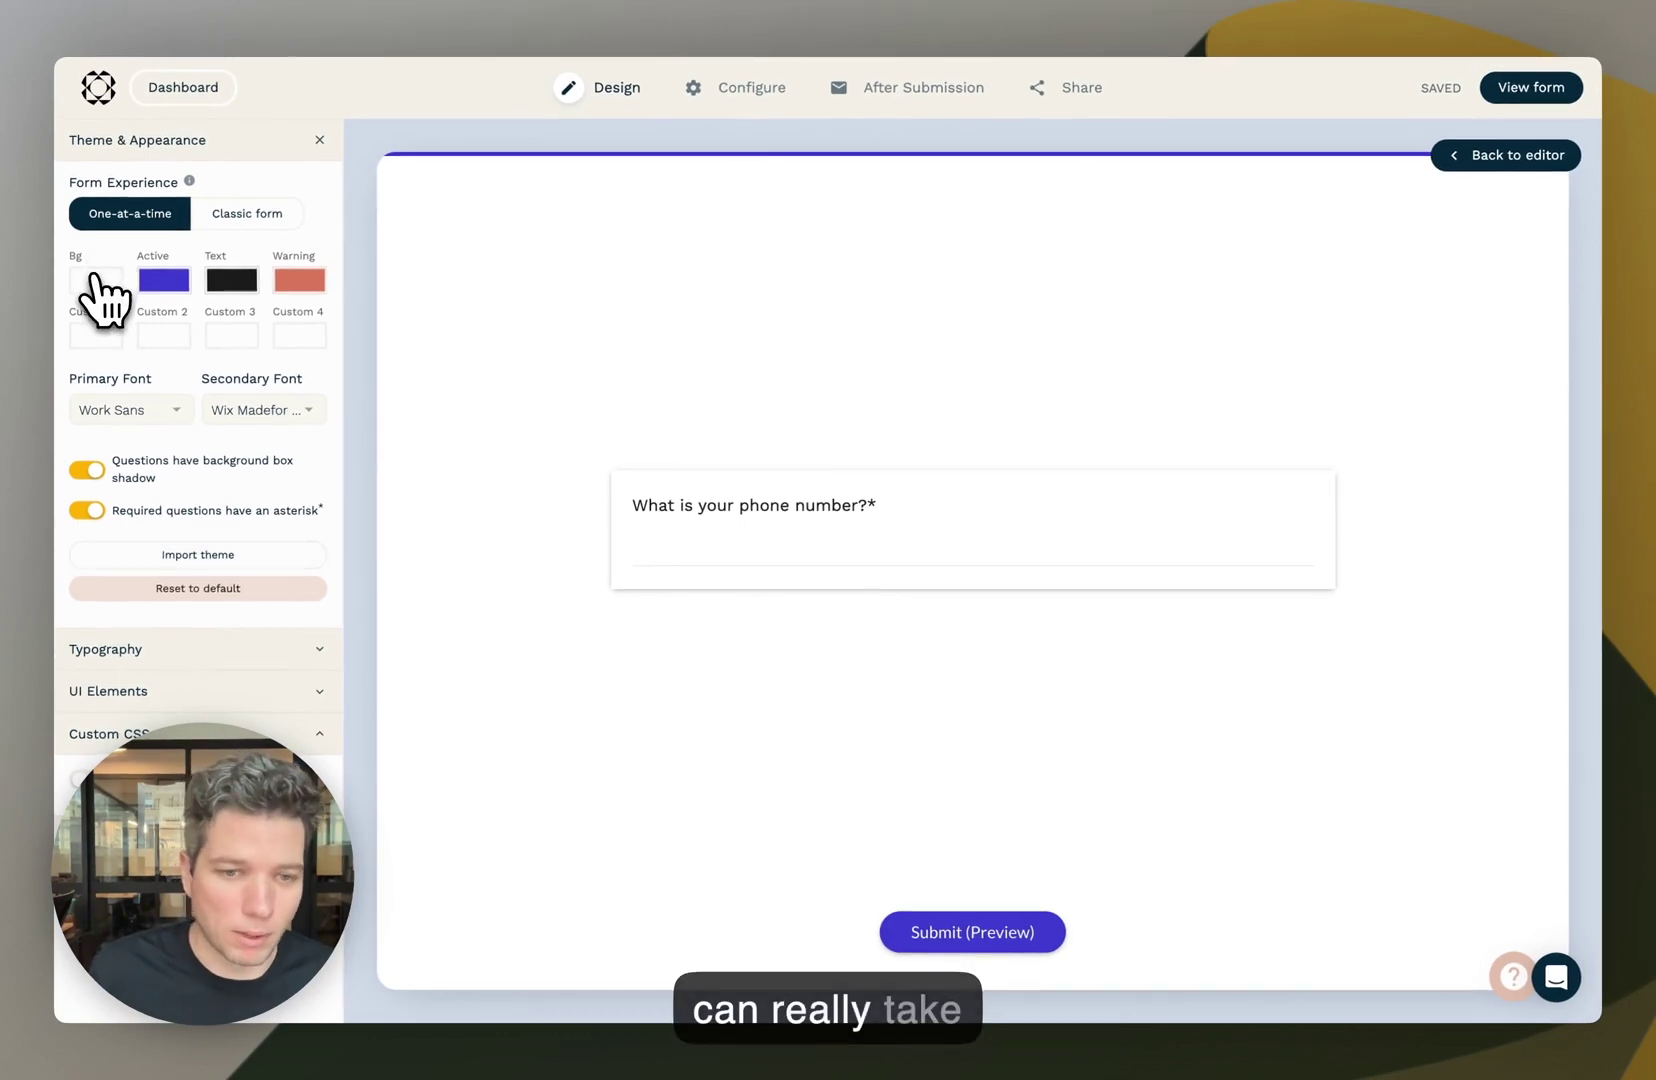
left_click(180, 222)
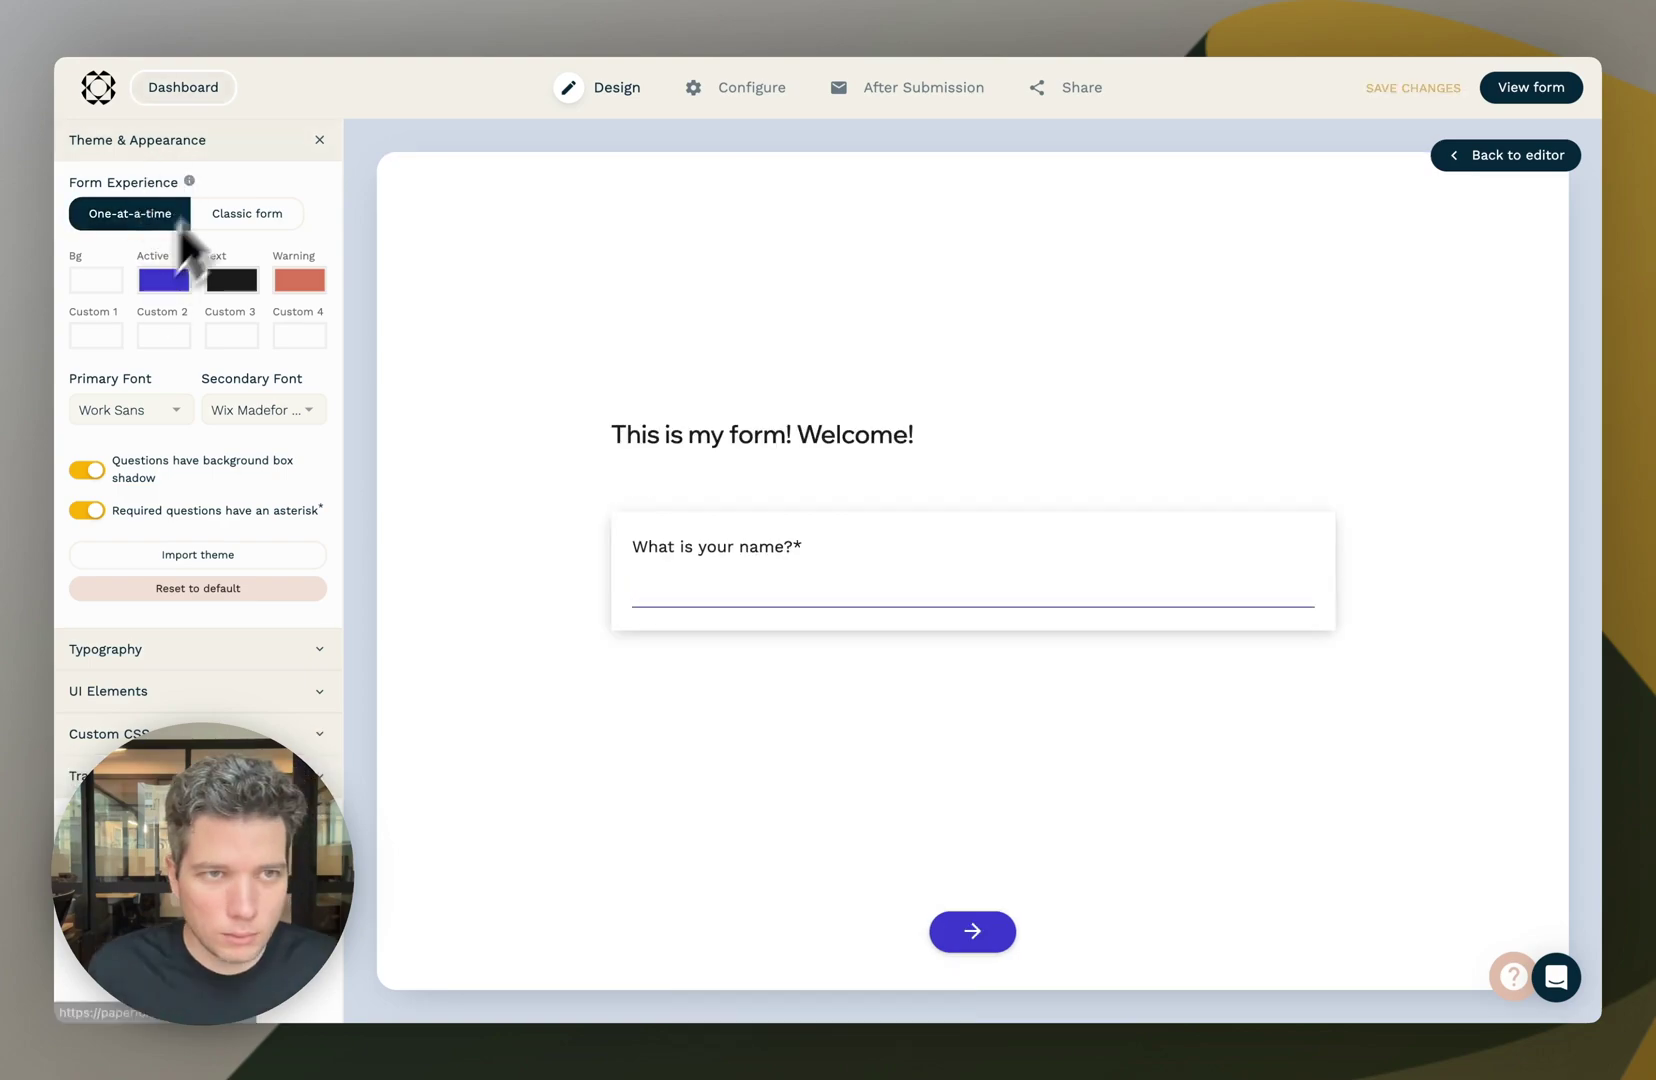
left_click(319, 140)
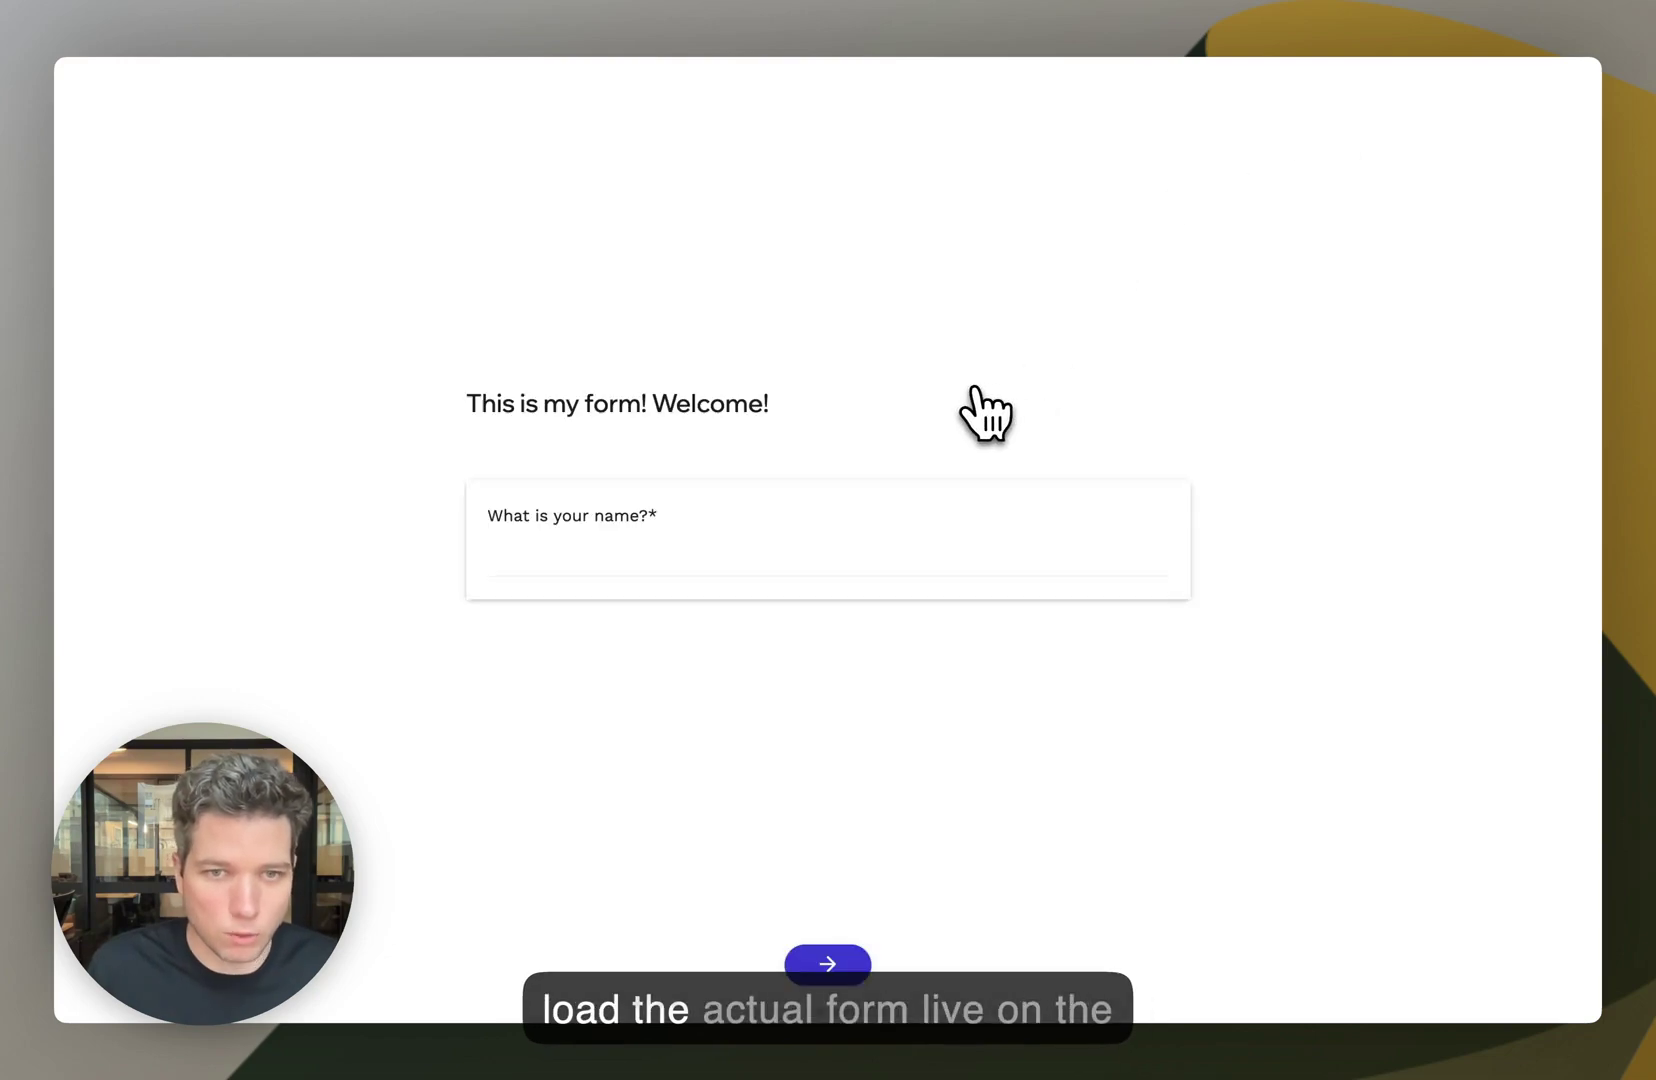
- Submit a test response with name and email, then return from the success page to the editor
left_click(835, 484)
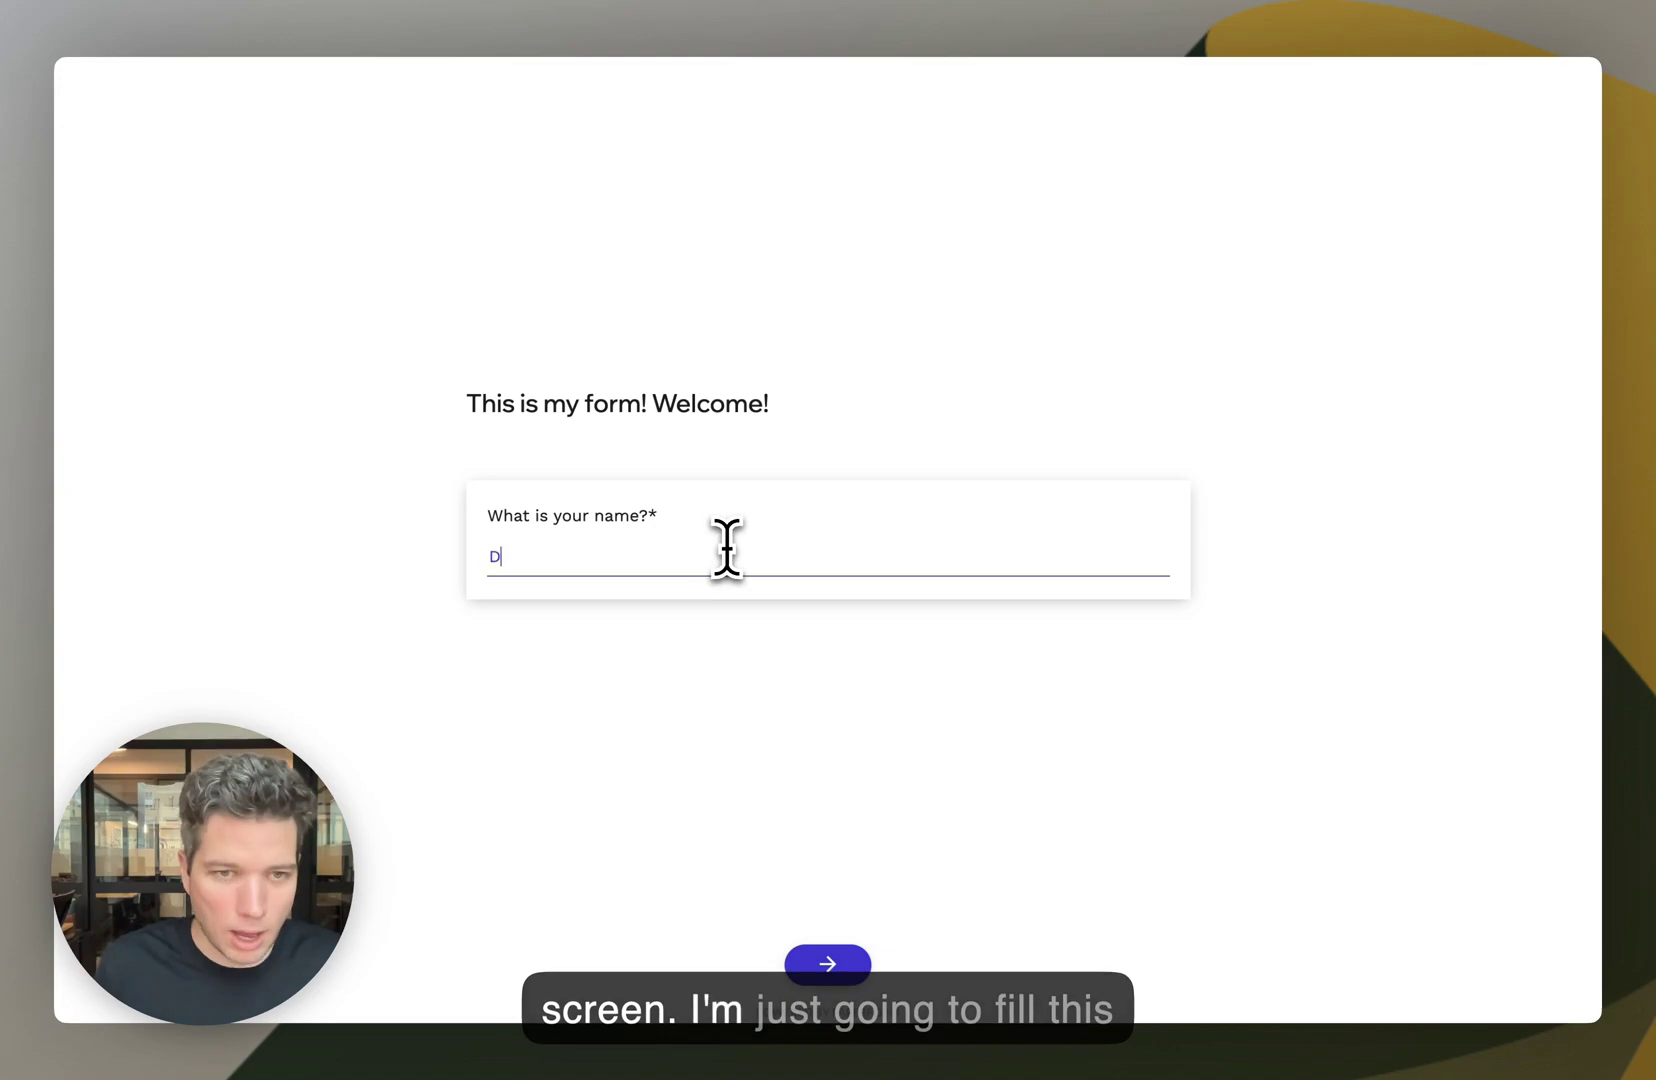
key("Return")
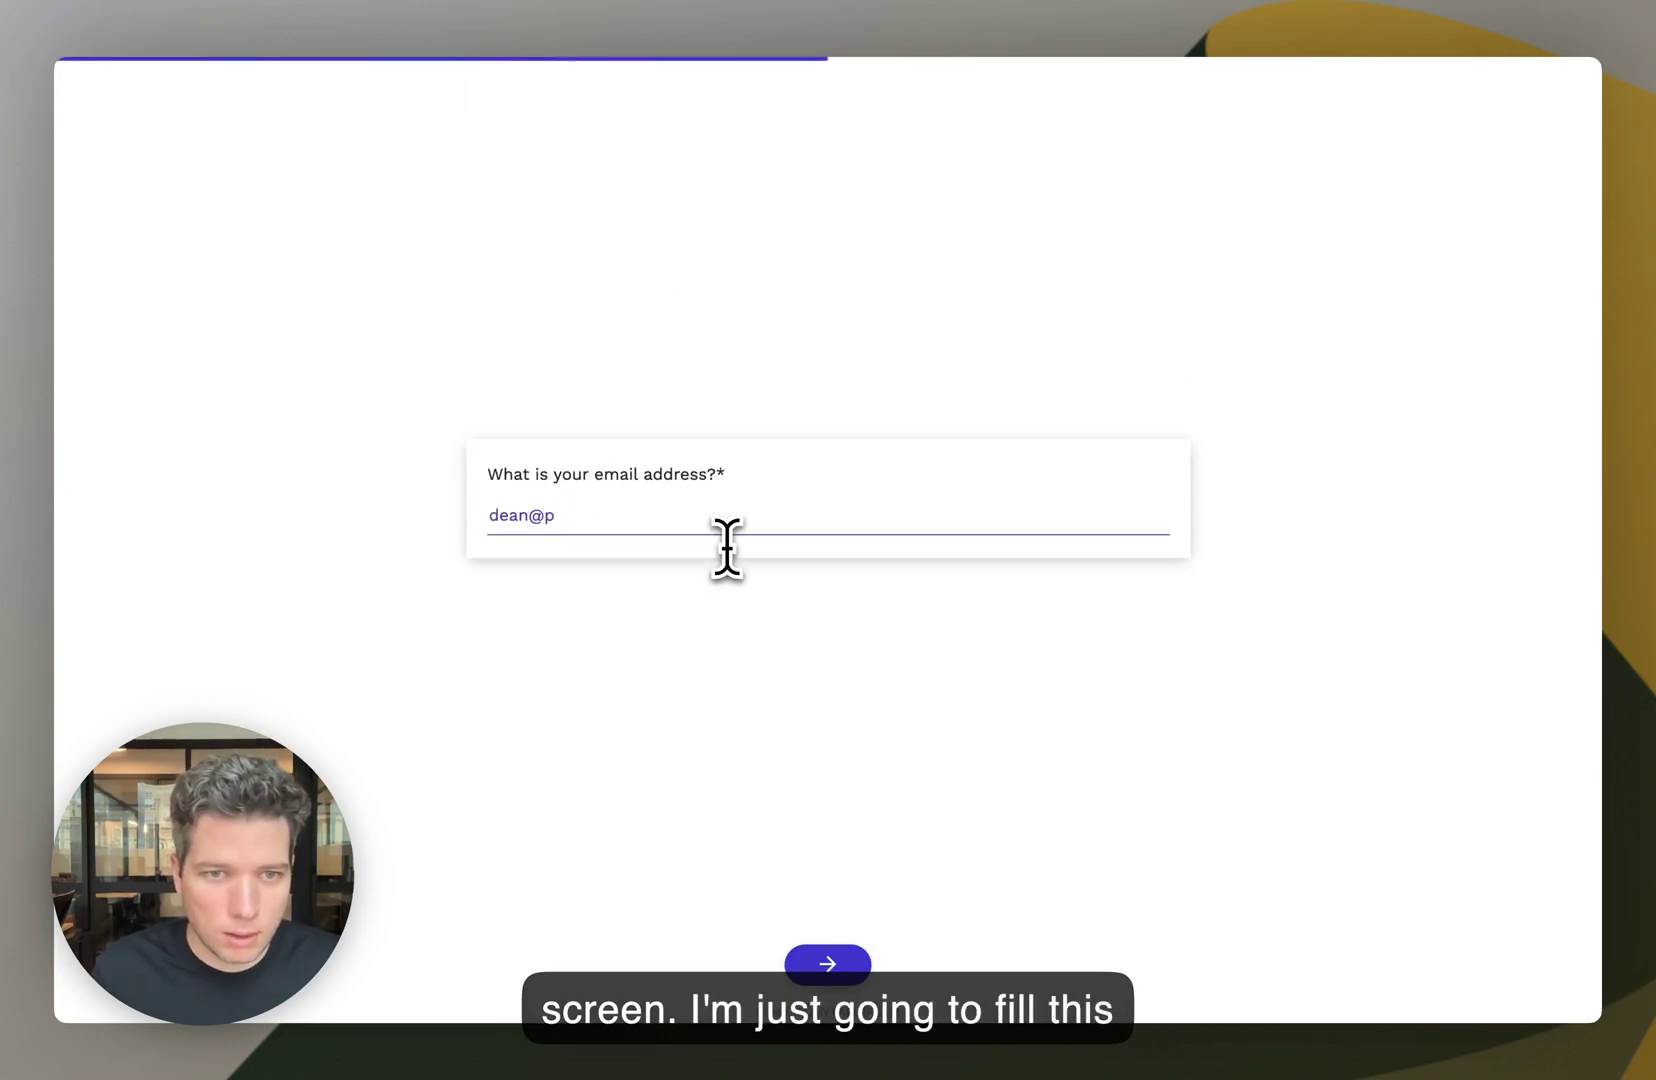
key("Return")
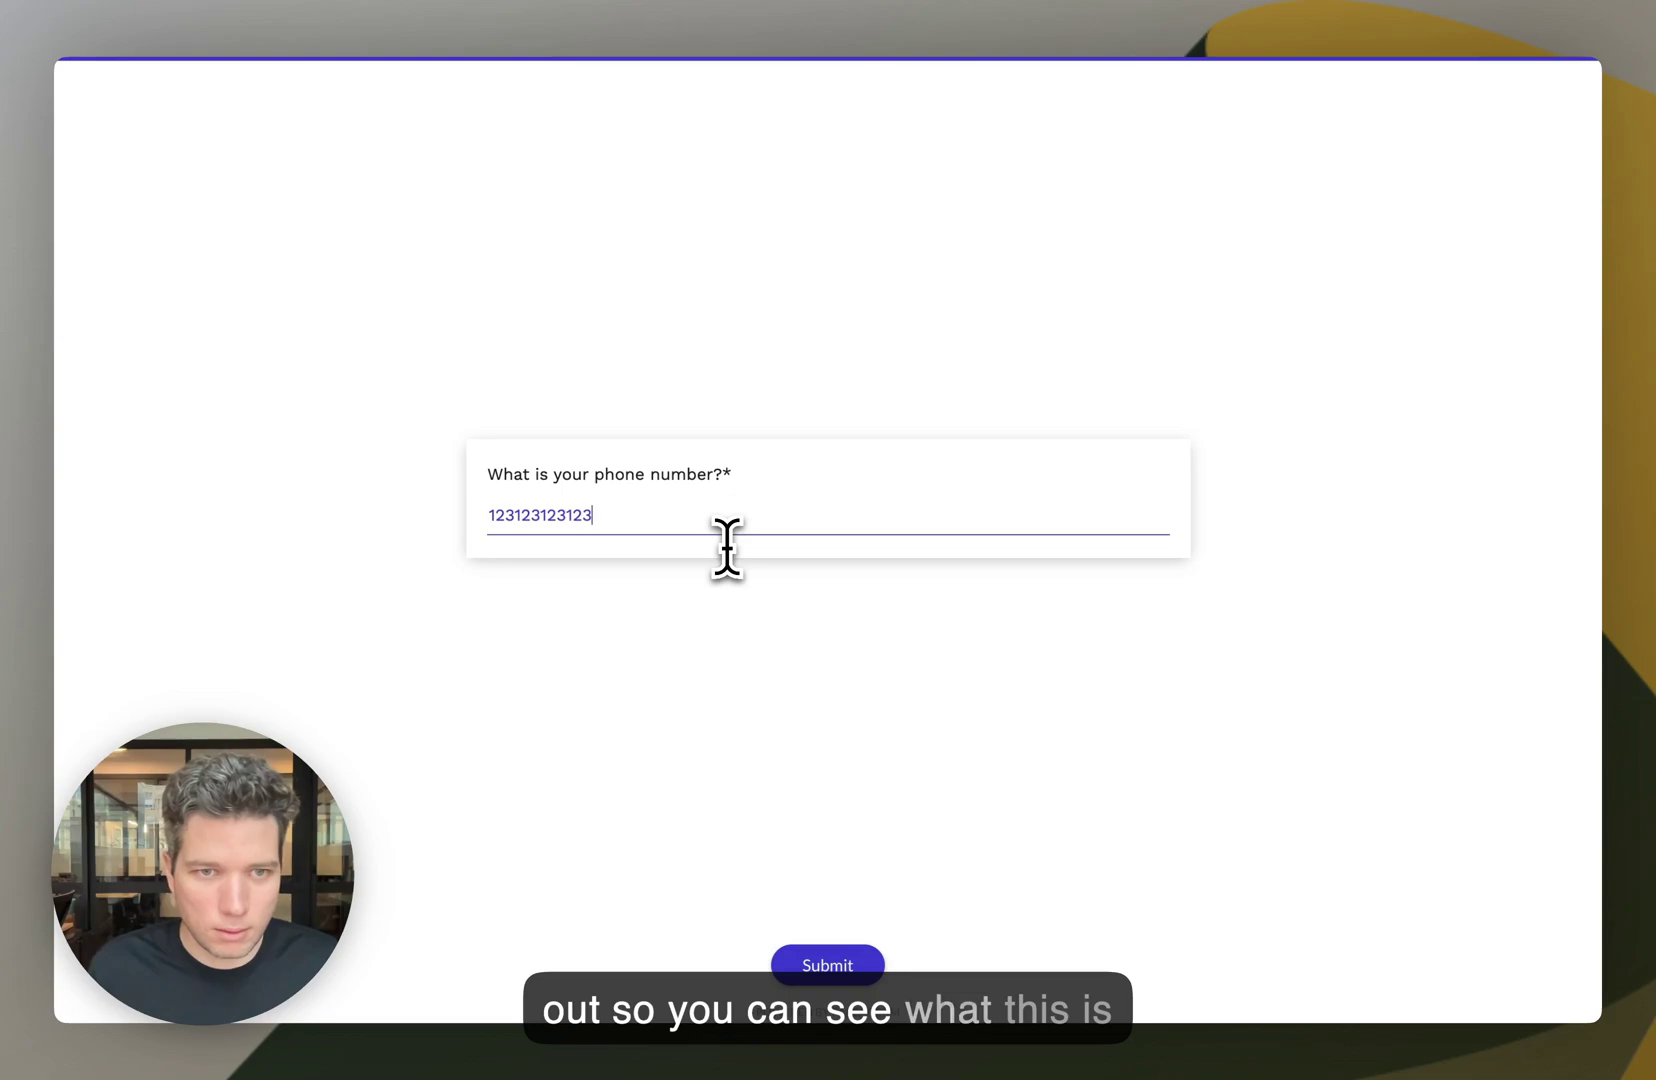
left_click(866, 966)
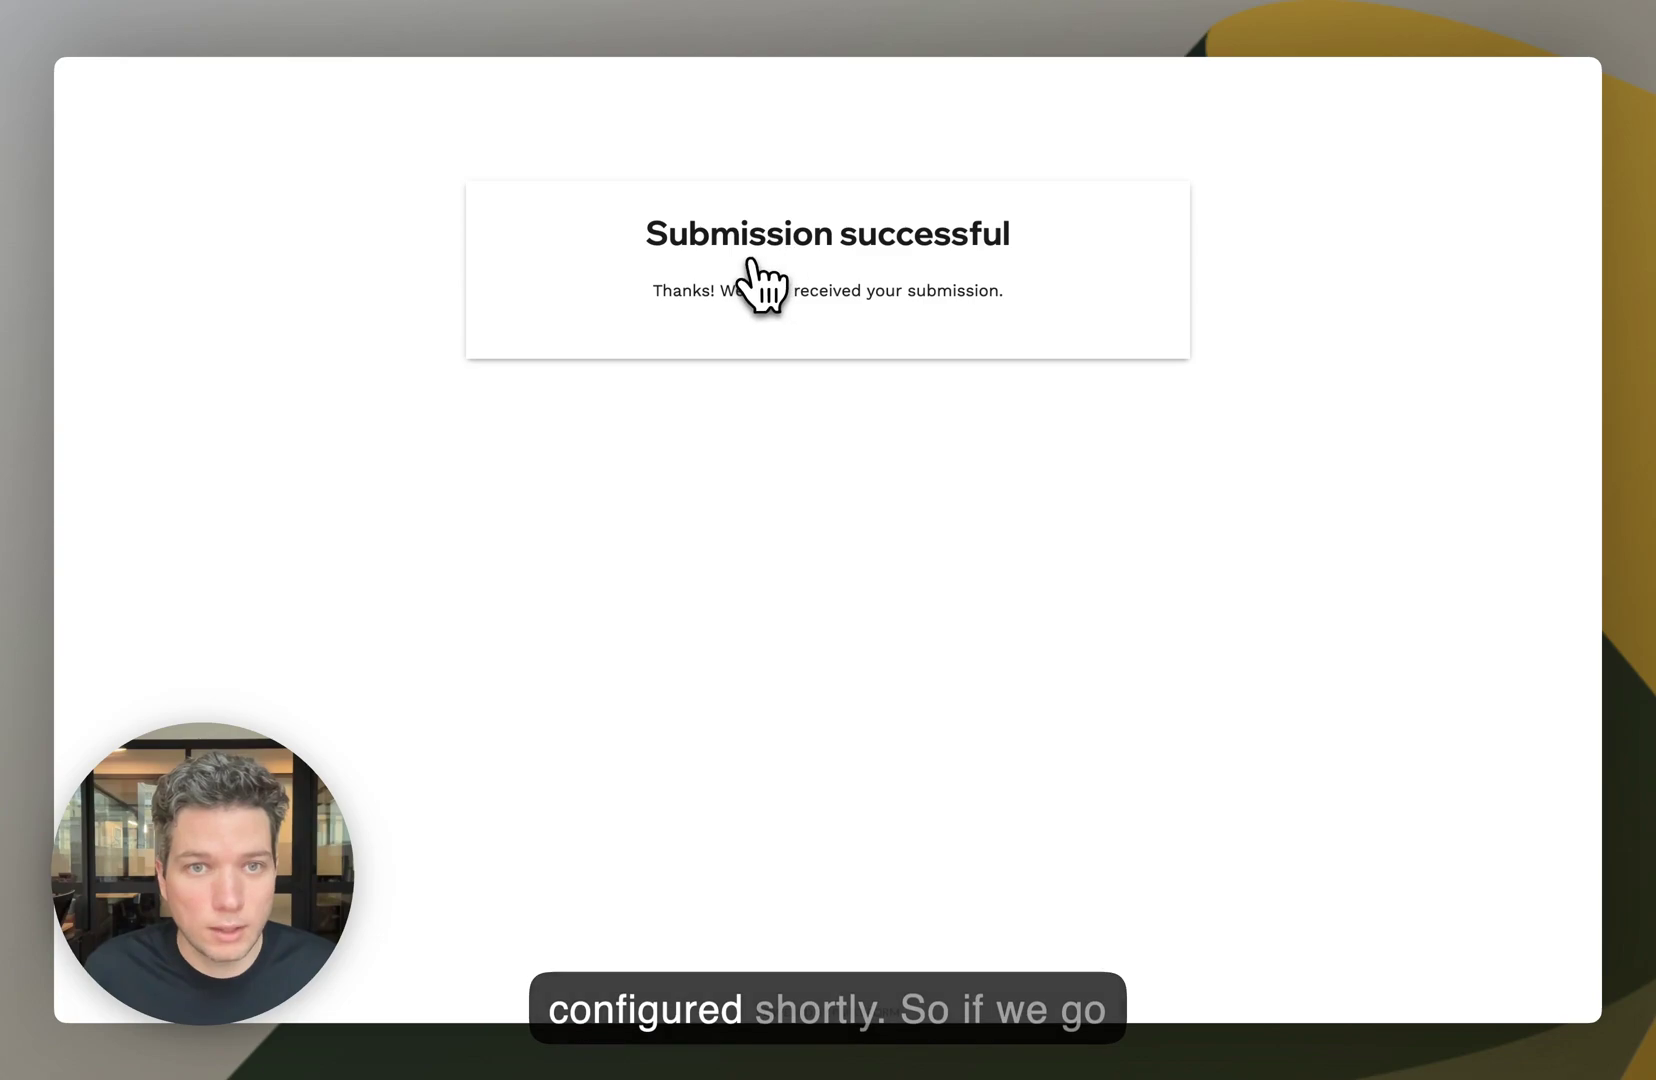
key("super+w")
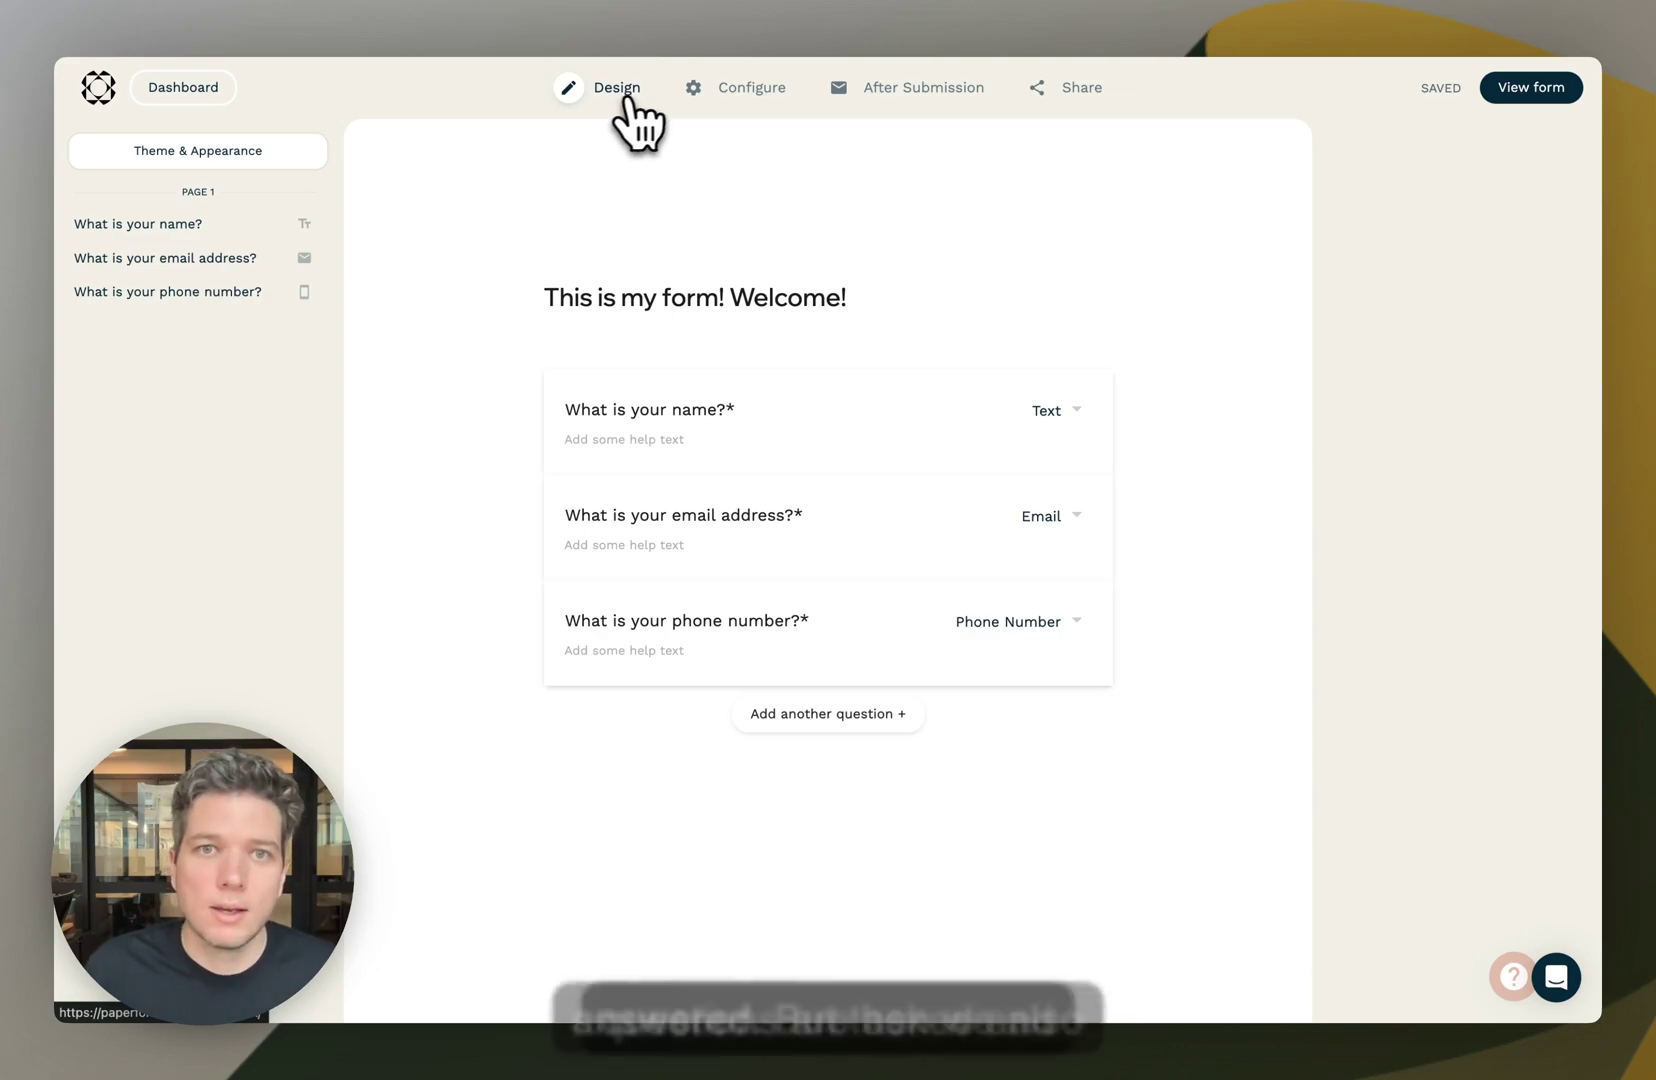
mouse_move(662, 92)
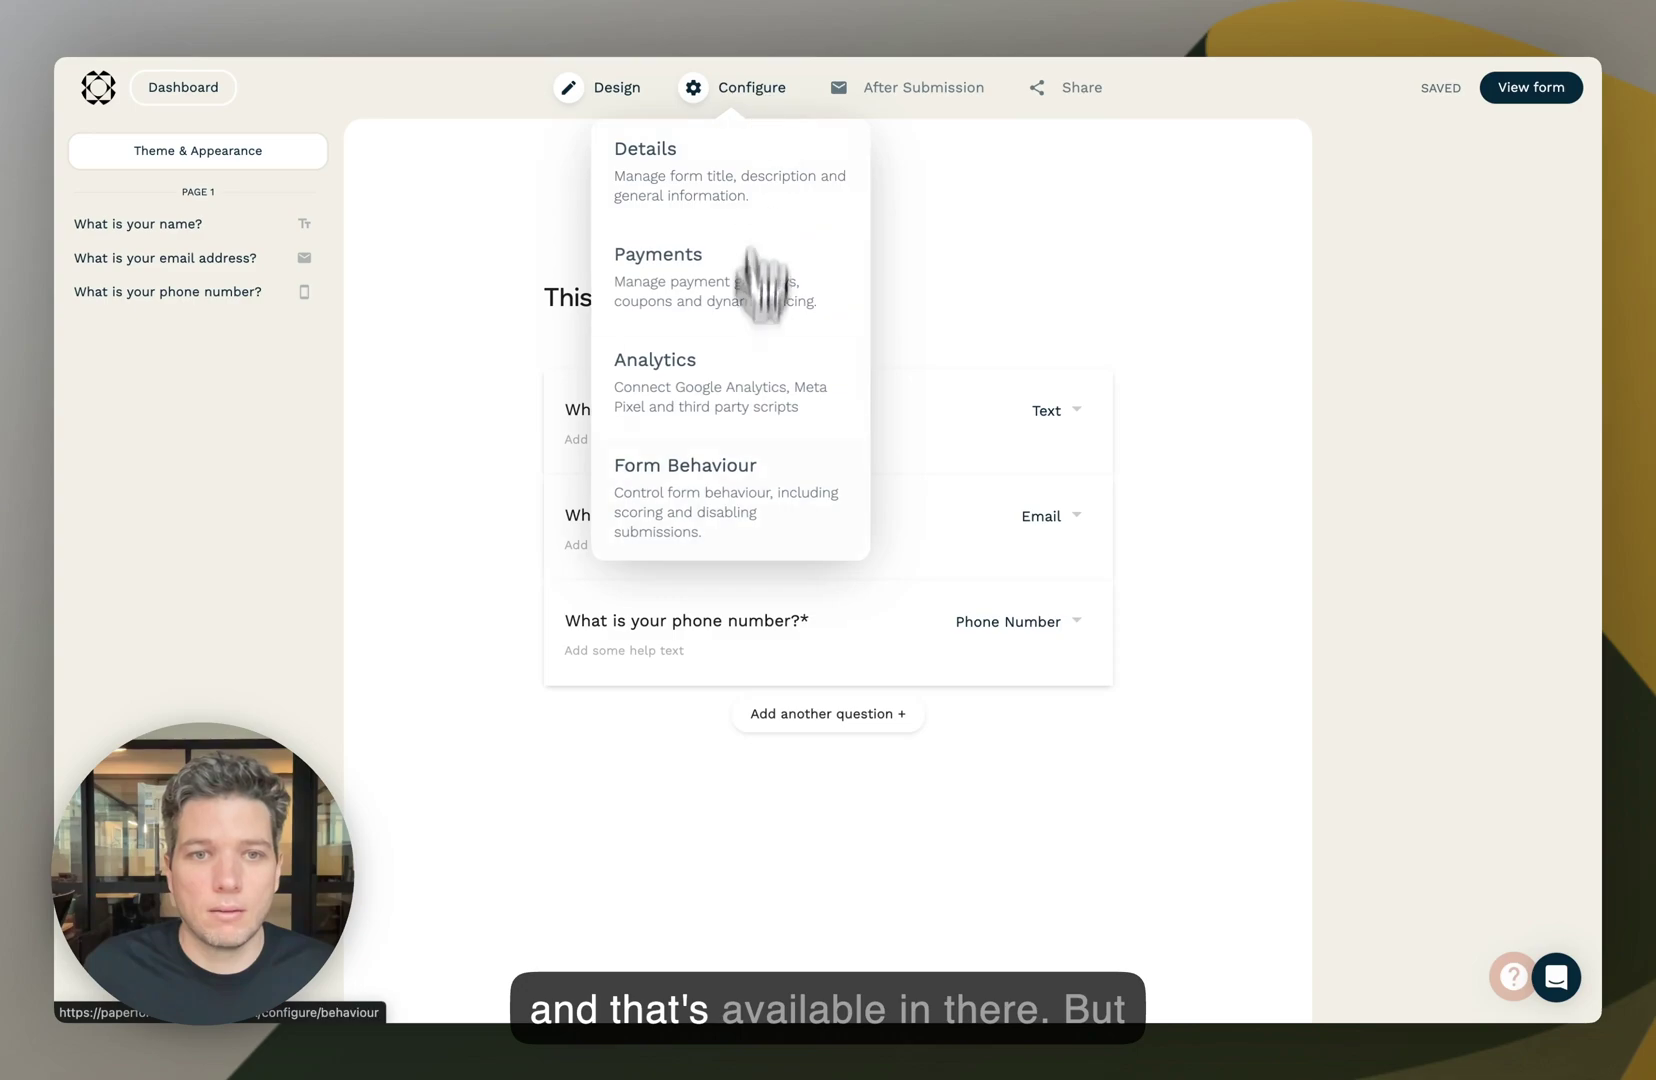
- Open the After Submission email settings from the Configure menu
mouse_move(928, 102)
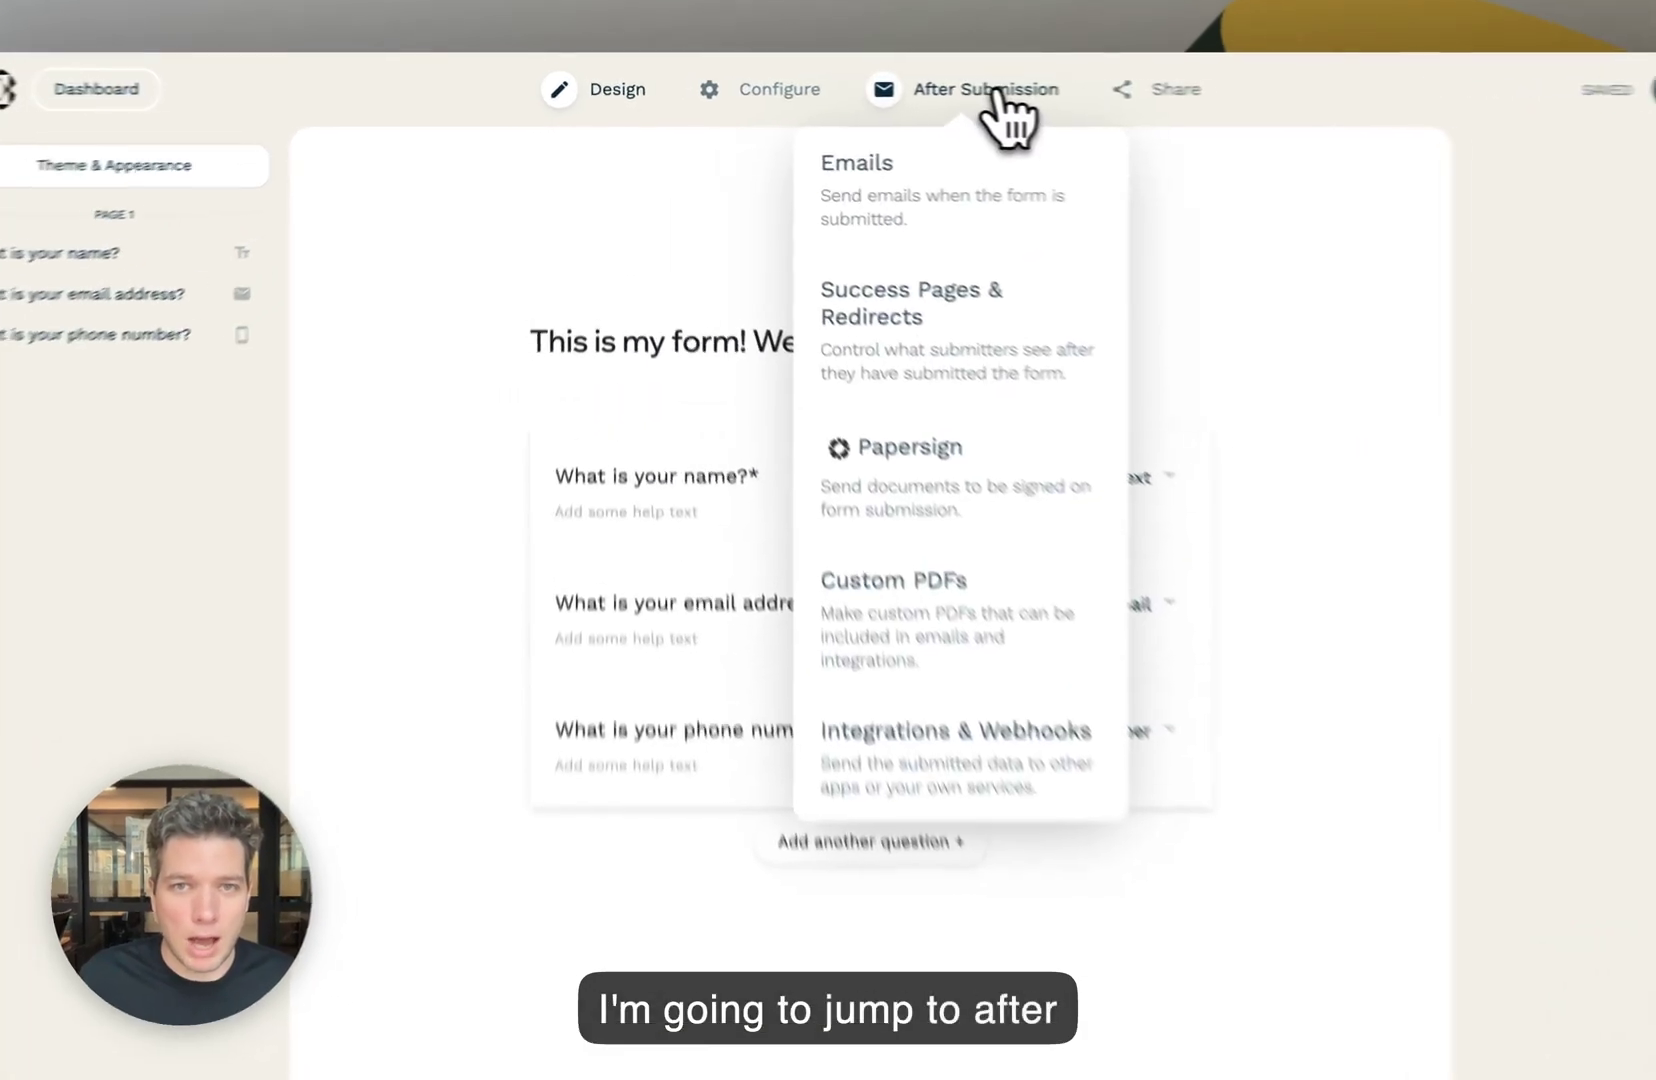
left_click(930, 92)
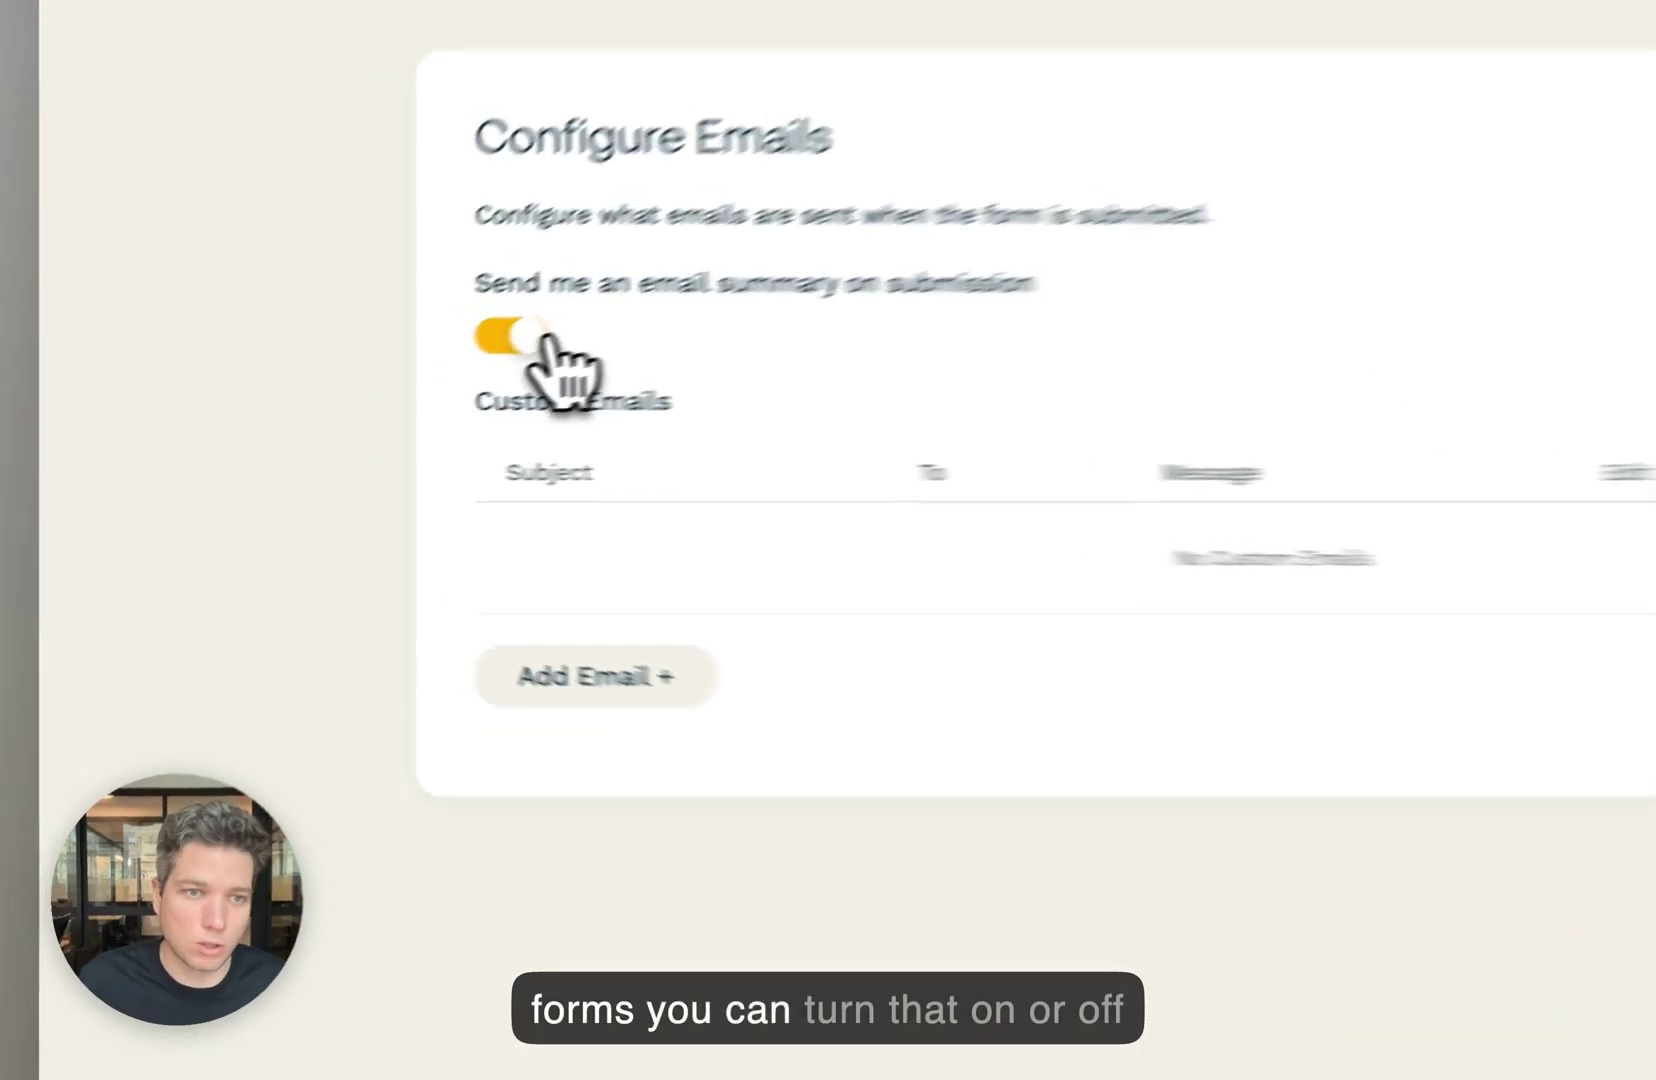
- Leave 'Send me an email summary' switched on and go to Success Pages & Redirects
left_click(368, 401)
left_click(357, 402)
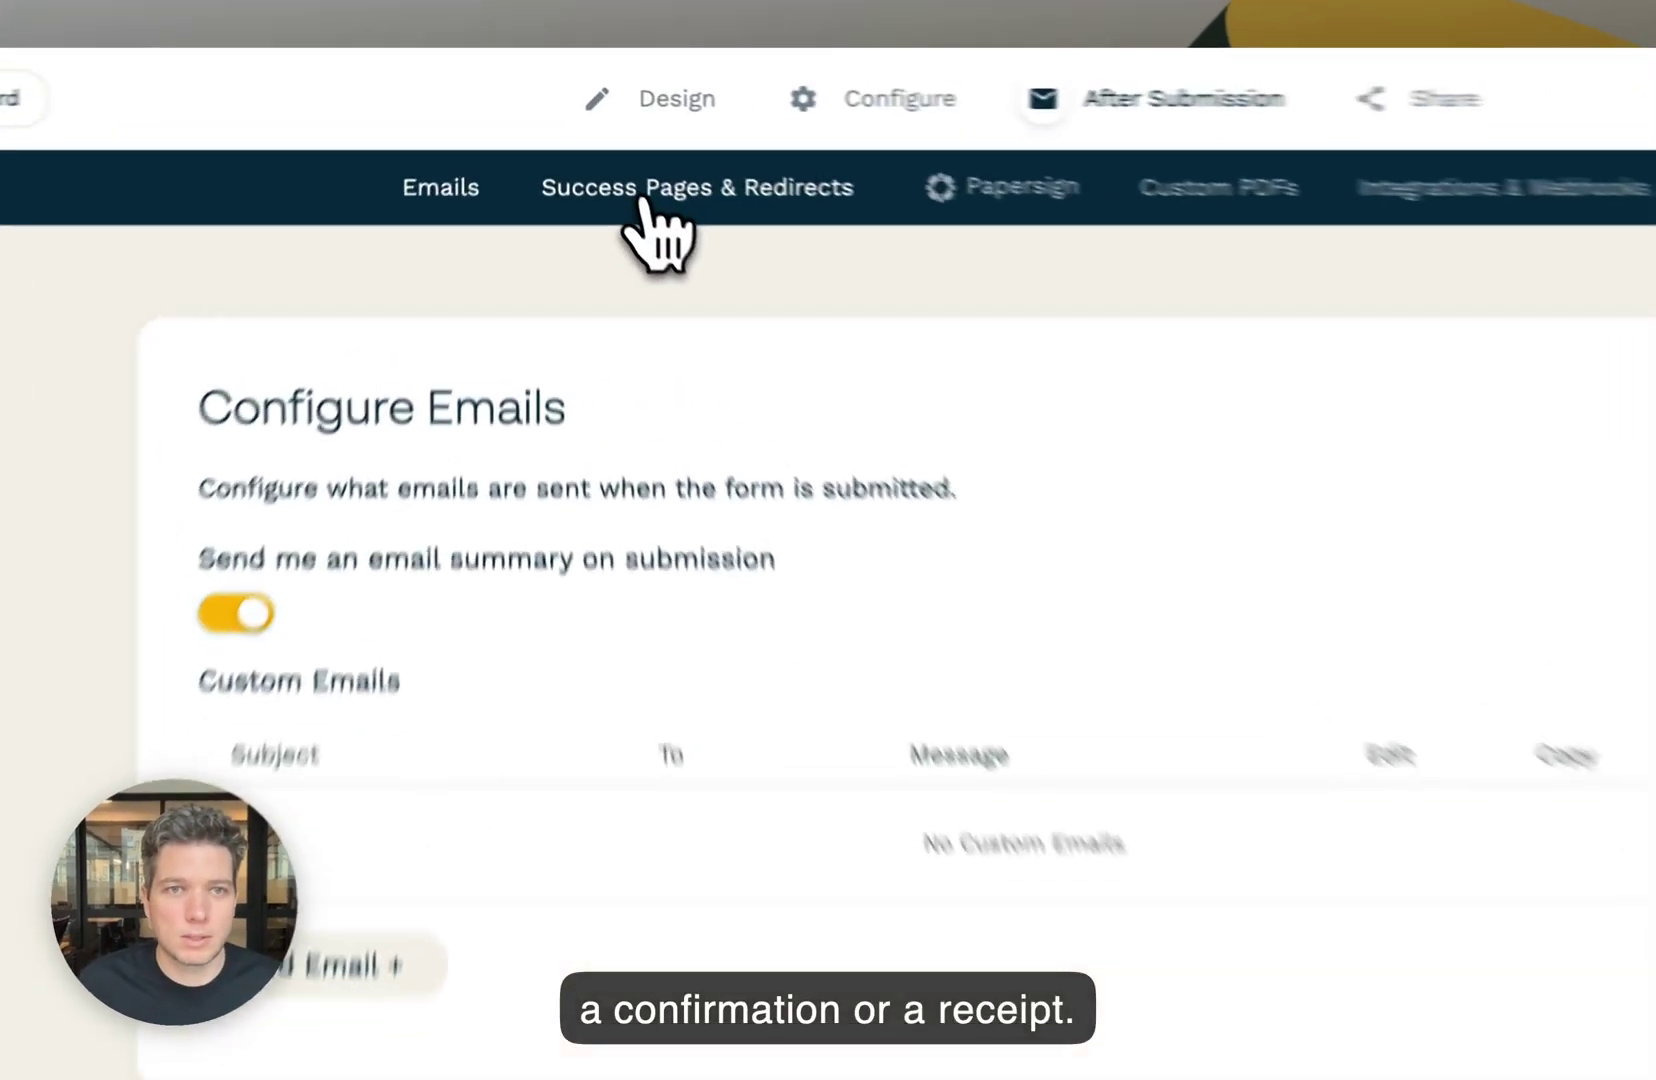
left_click(605, 143)
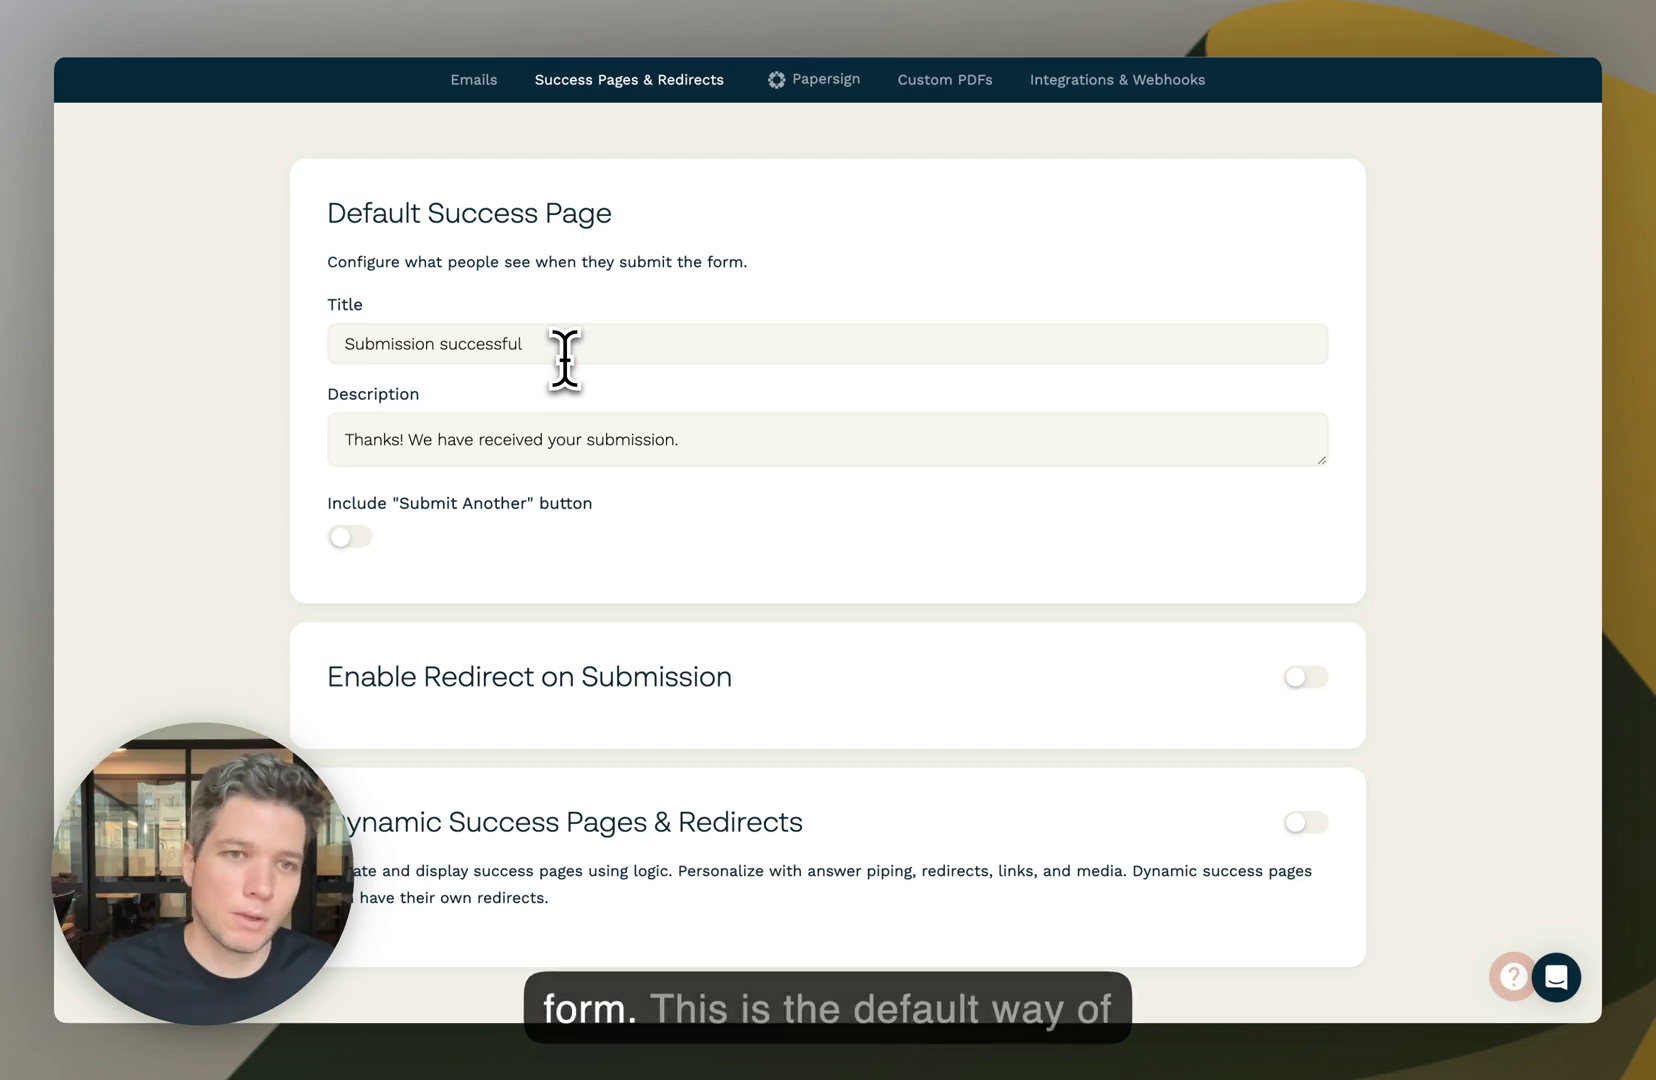
triple_click(614, 345)
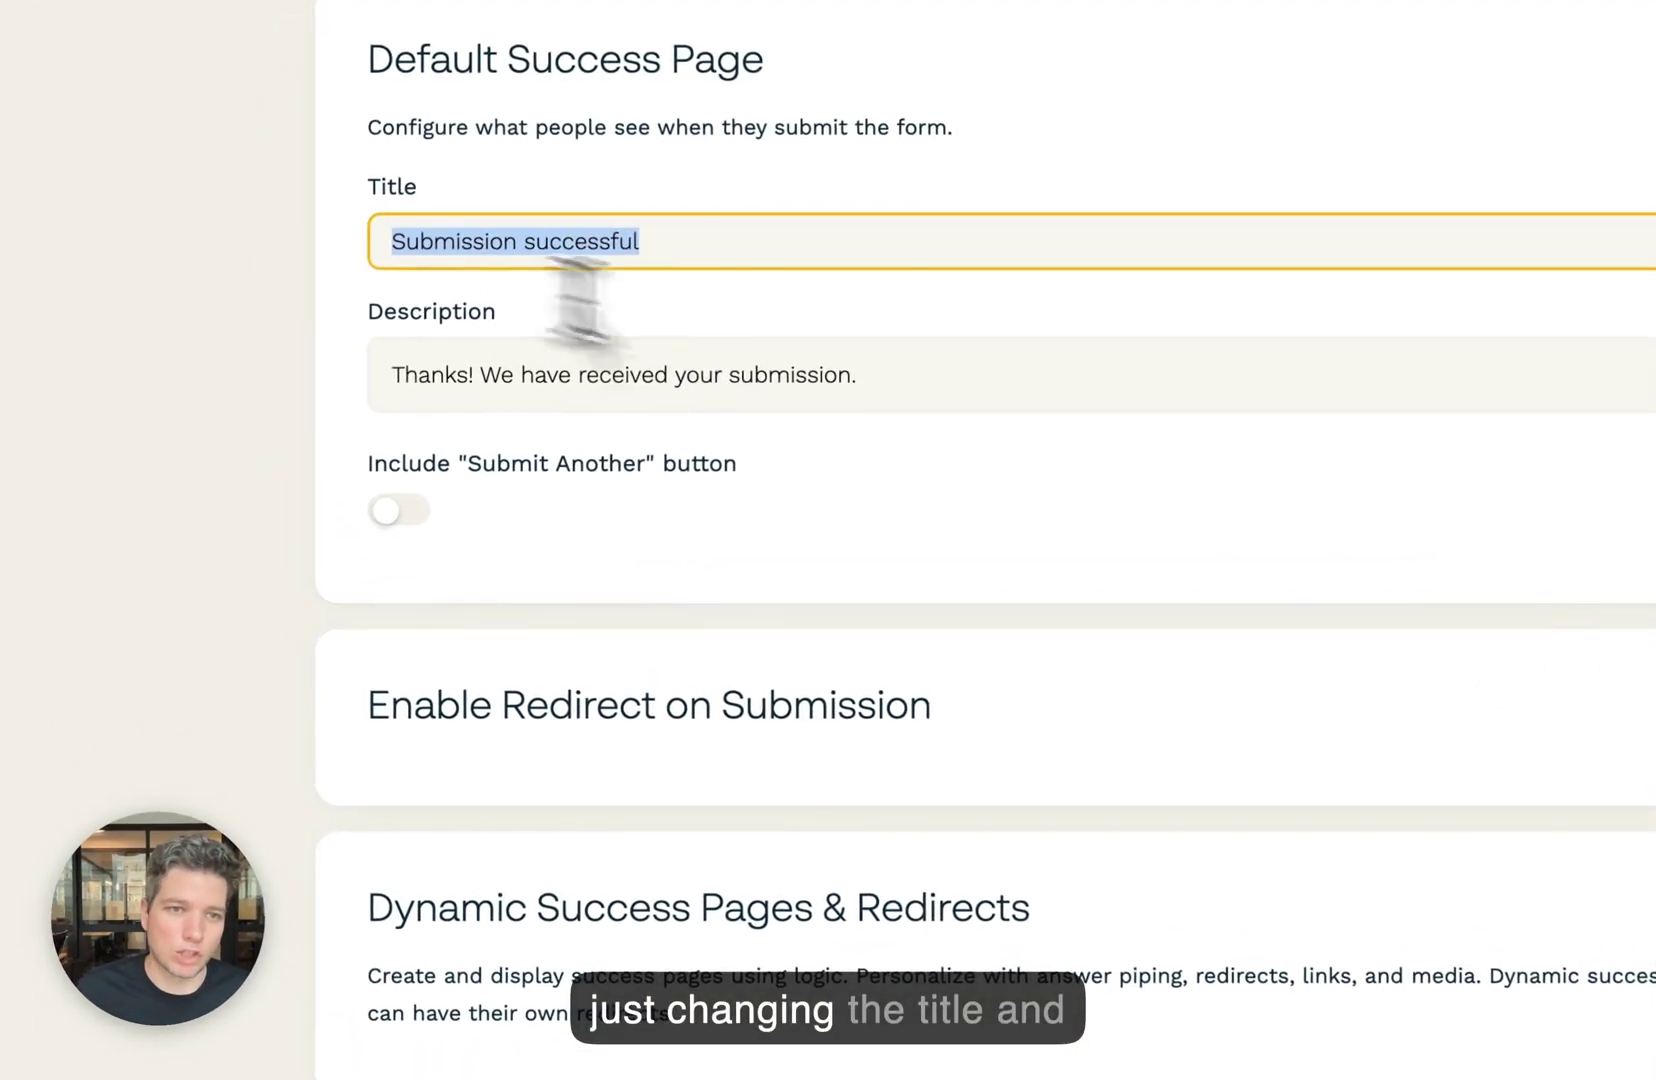
left_click_drag(667, 440, 421, 440)
left_click(591, 478)
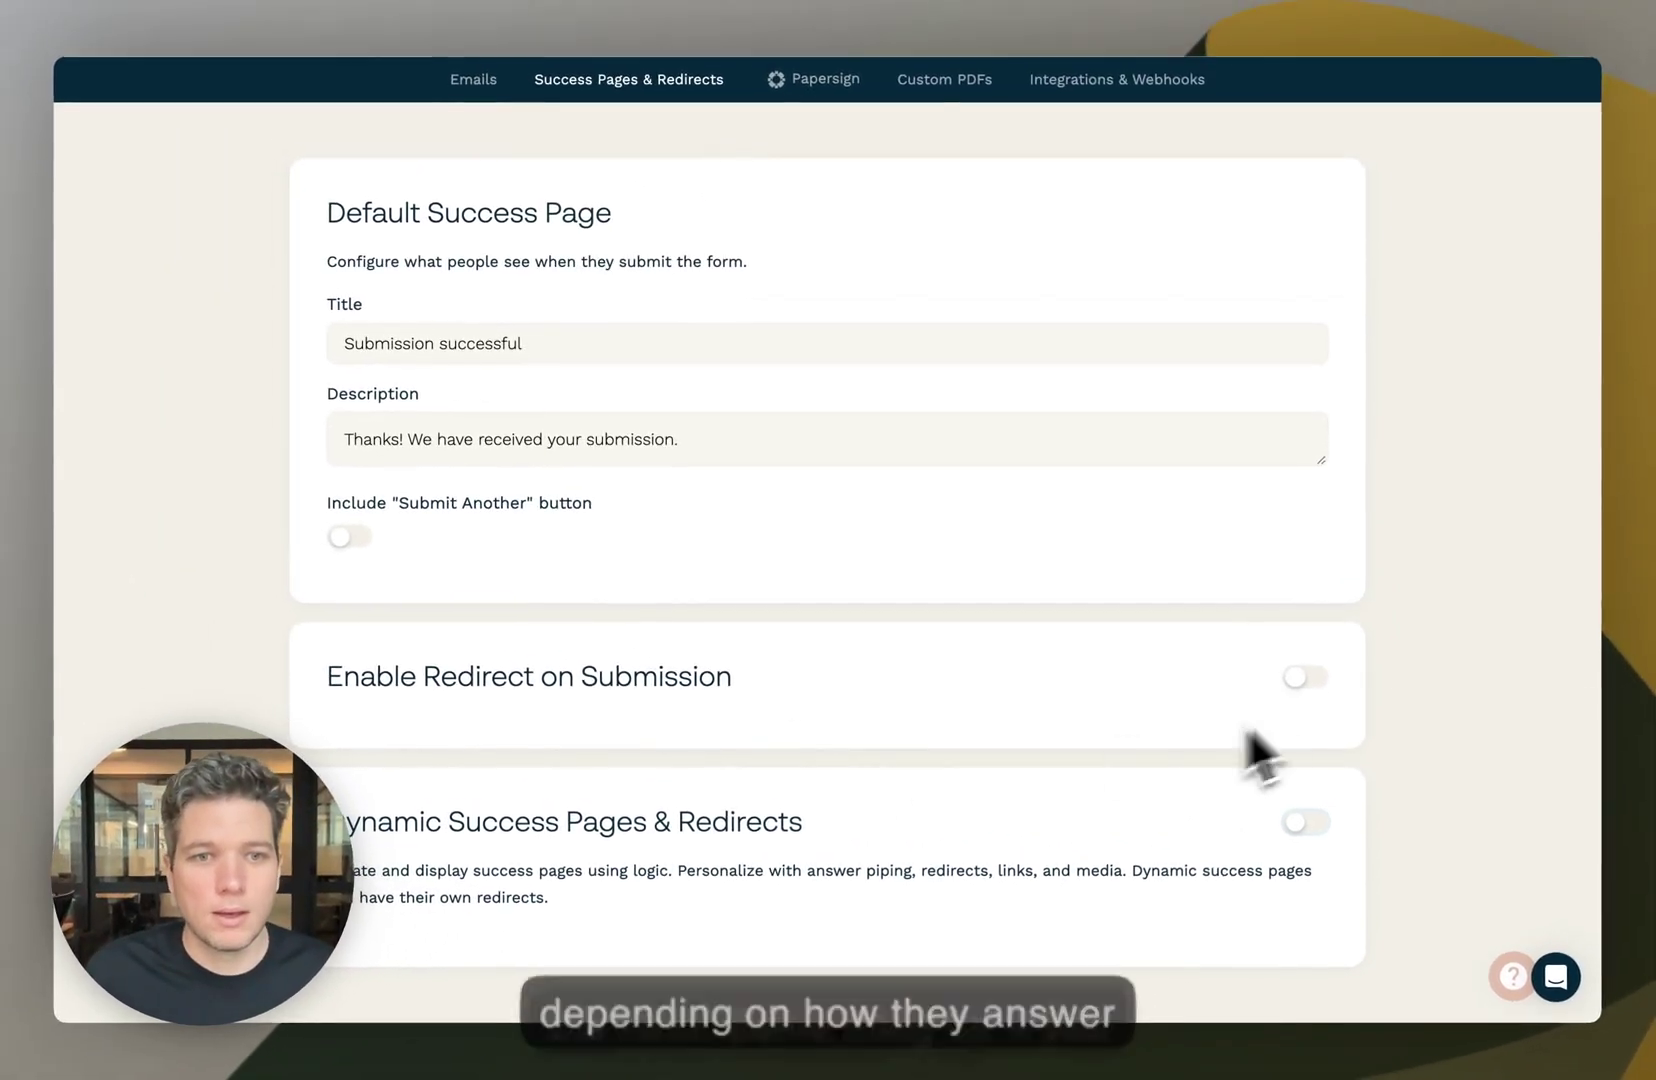
scroll(1064, 647, "up", 1)
scroll(876, 617, "down", 1)
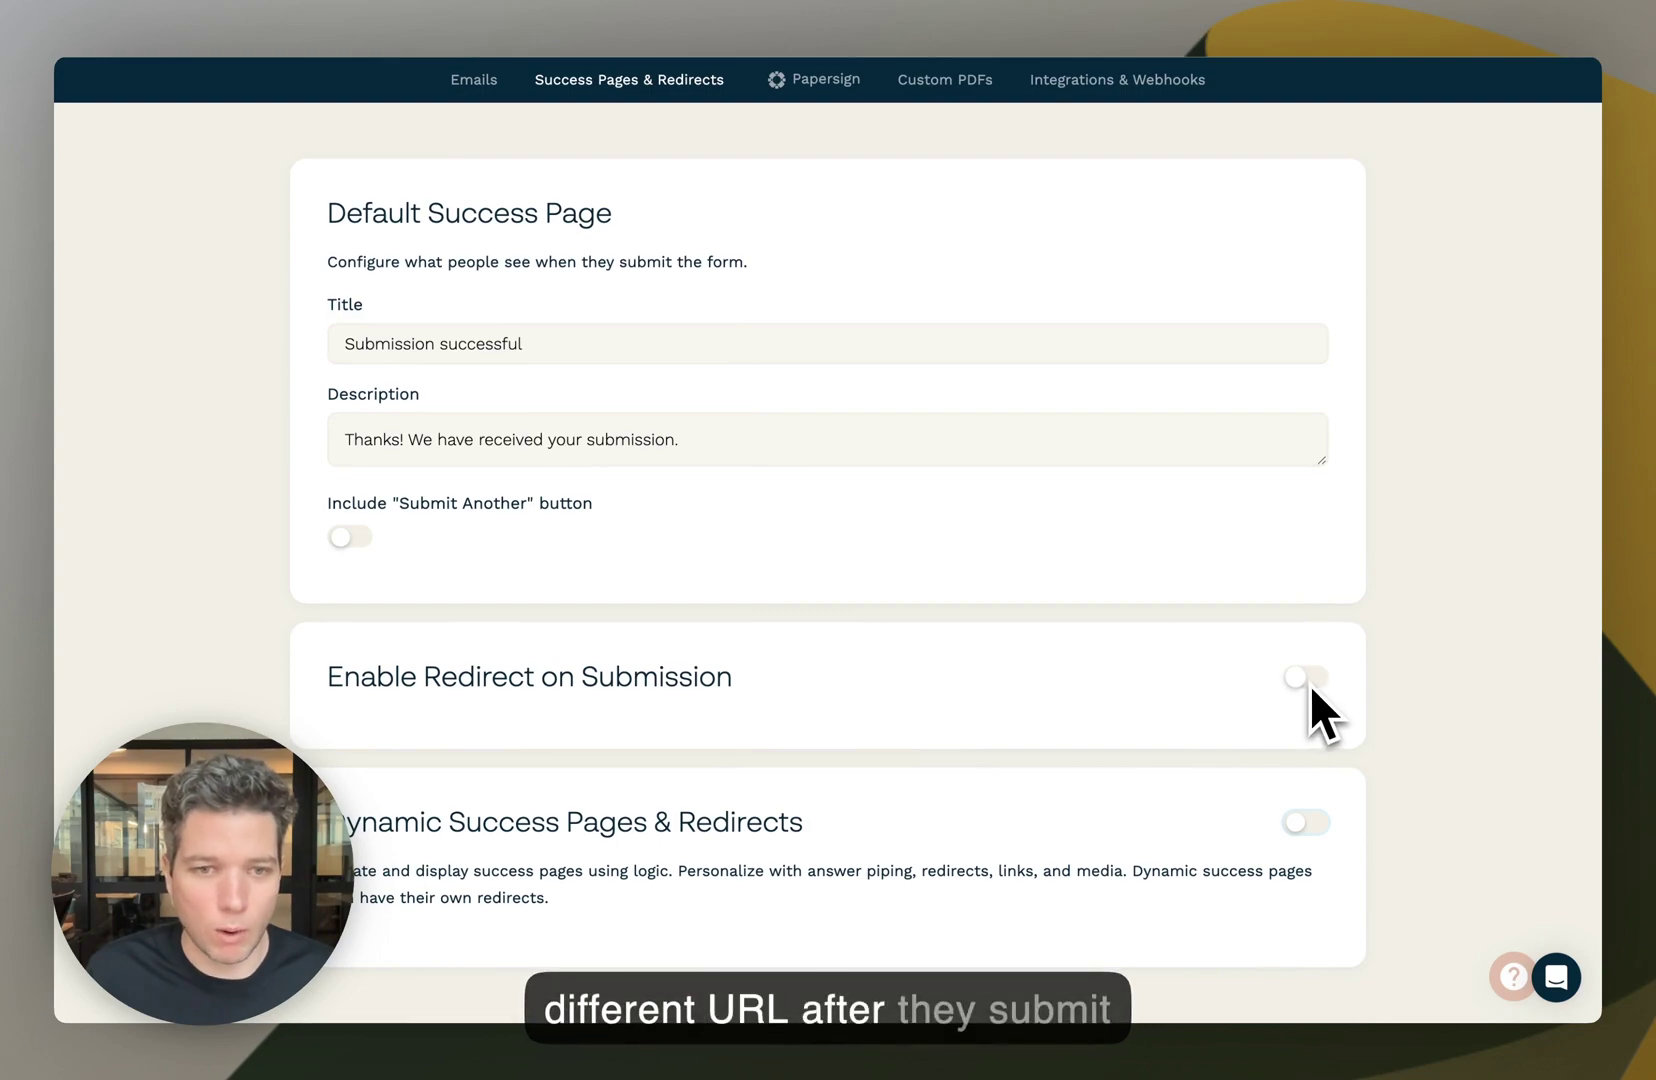
scroll(1294, 724, "up", 1)
scroll(1238, 813, "down", 1)
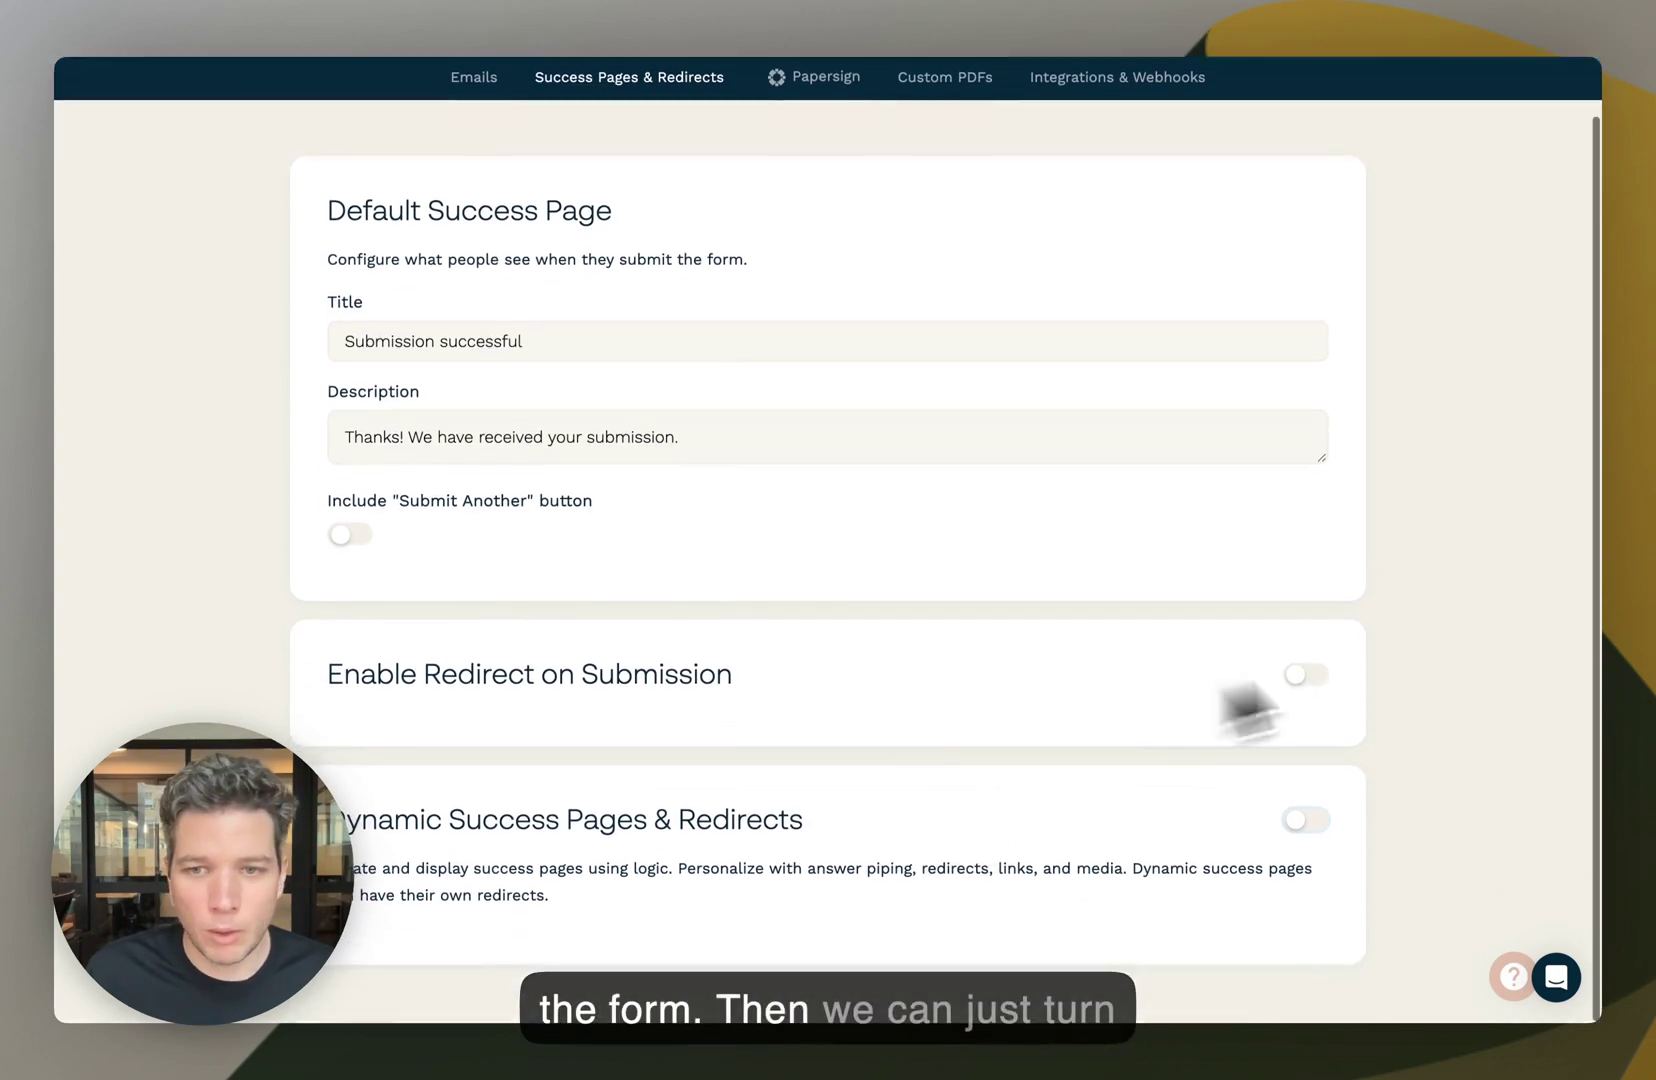
left_click(1302, 674)
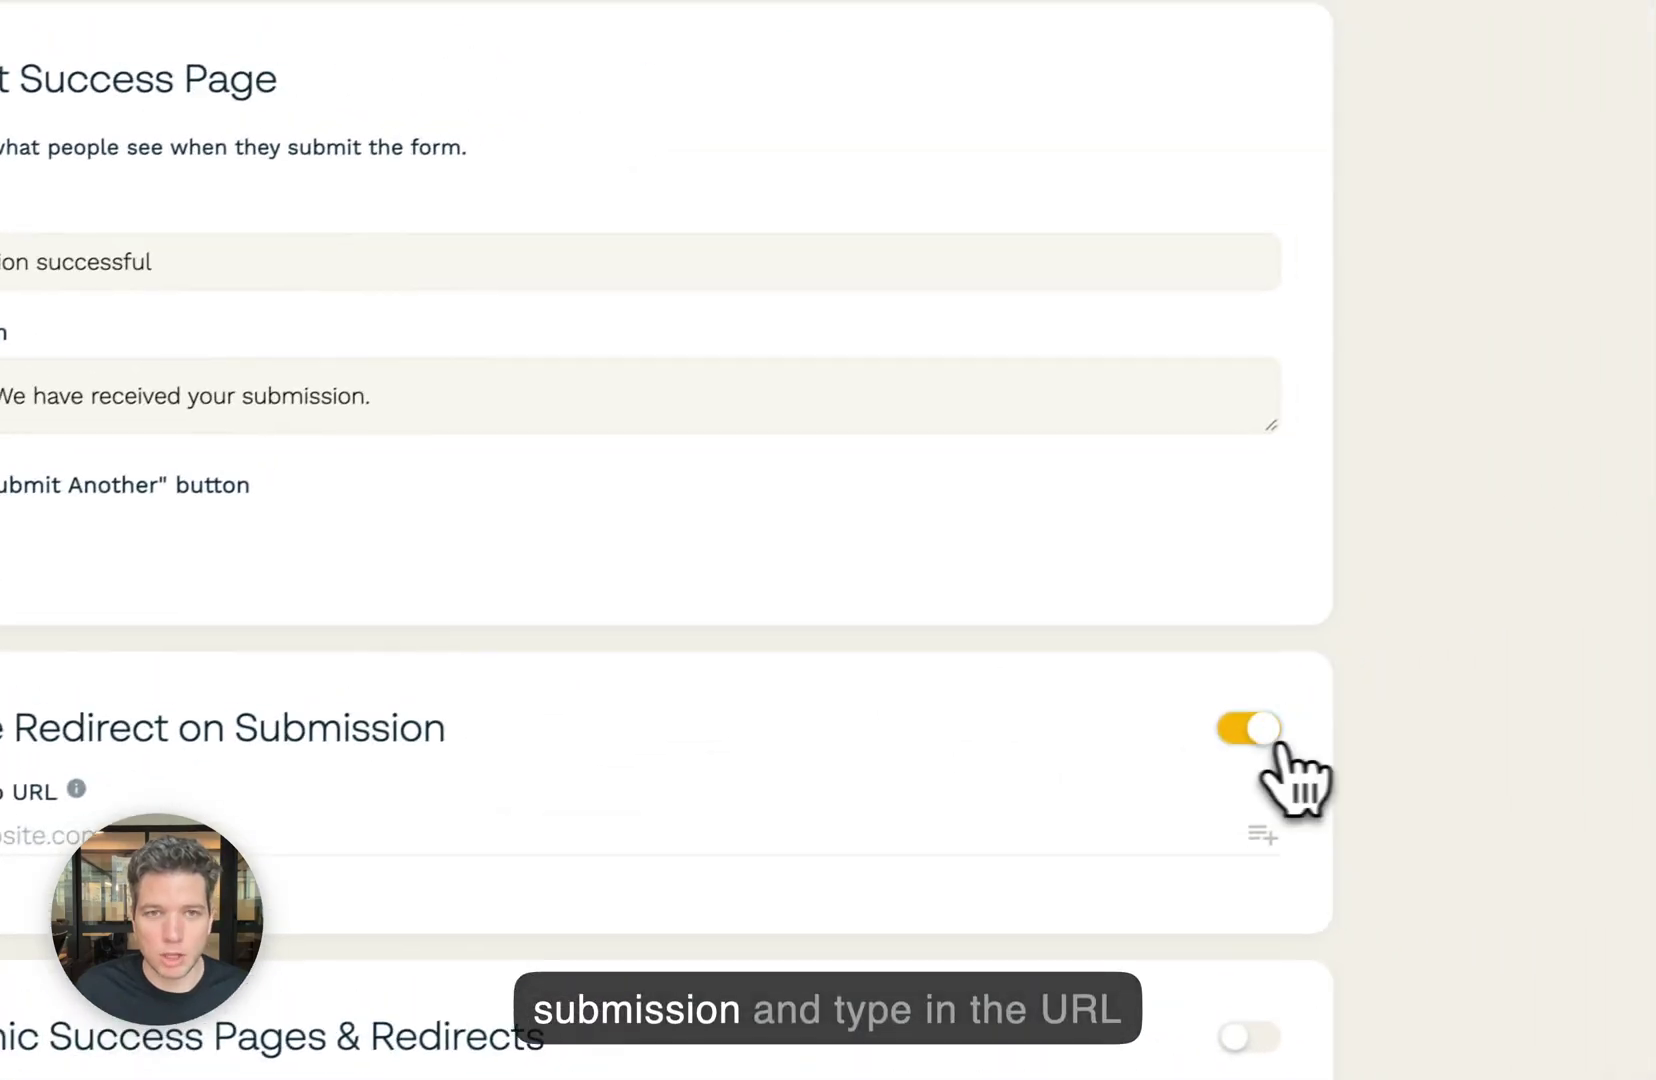
left_click(1270, 735)
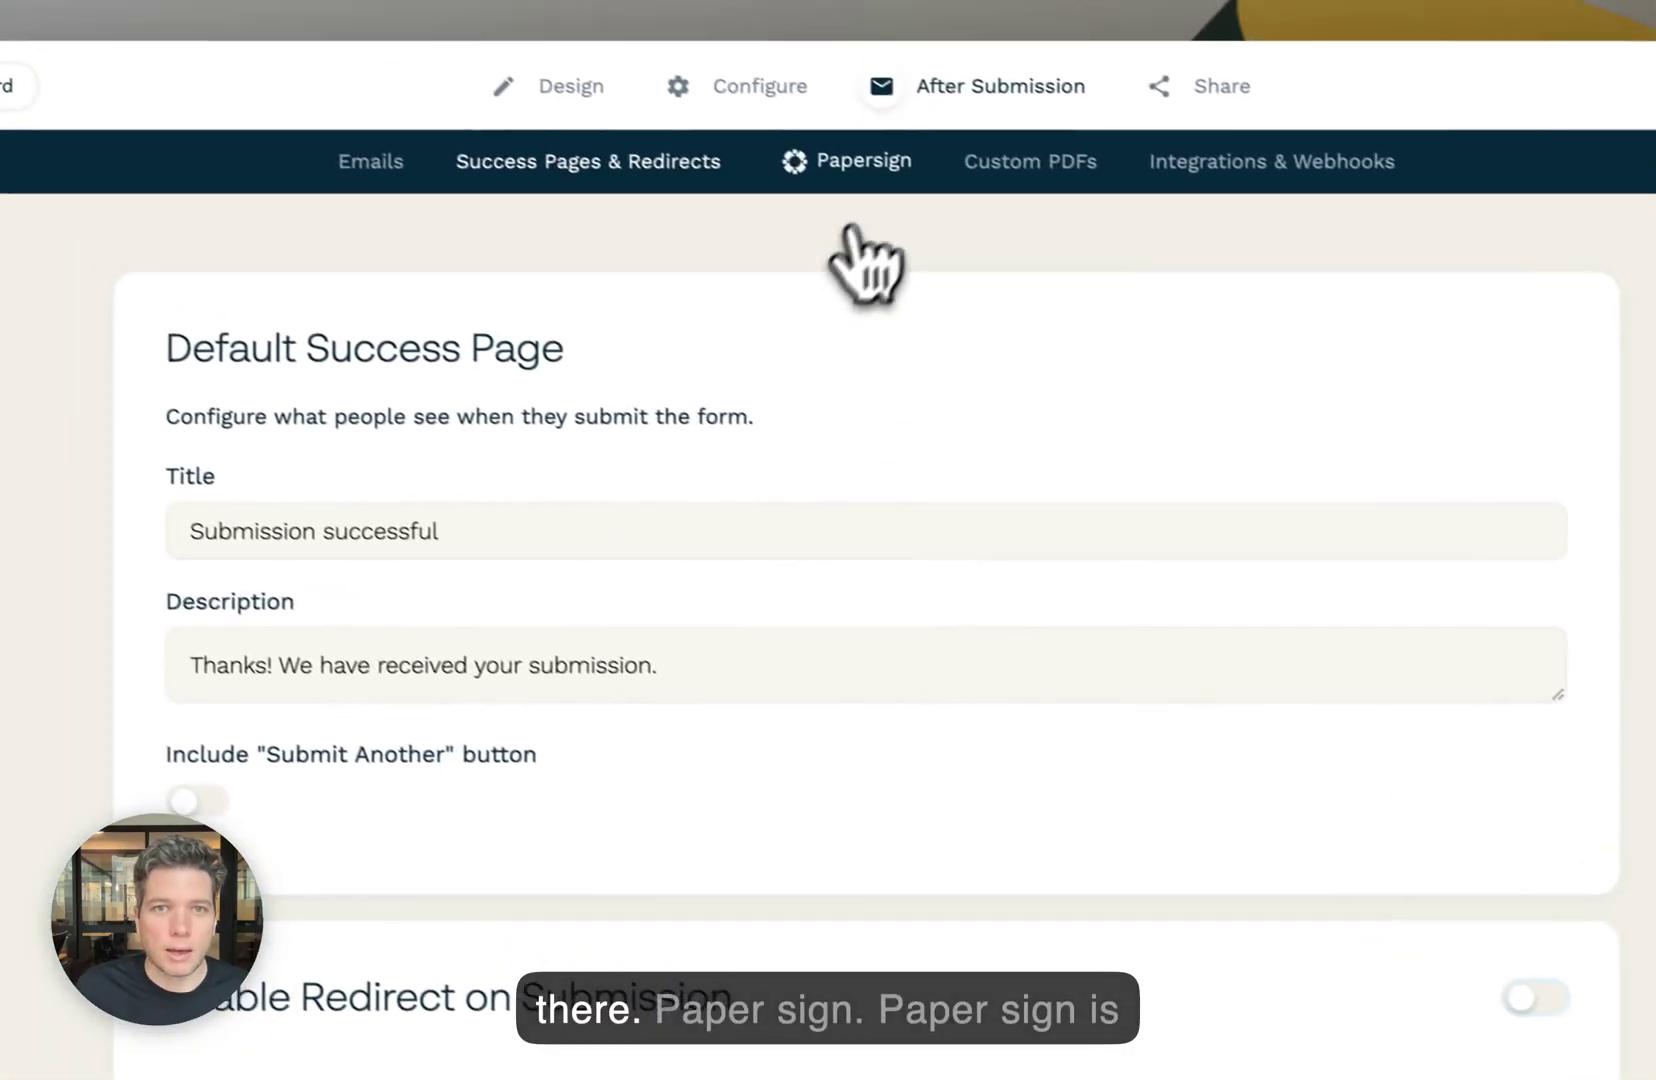
left_click(848, 163)
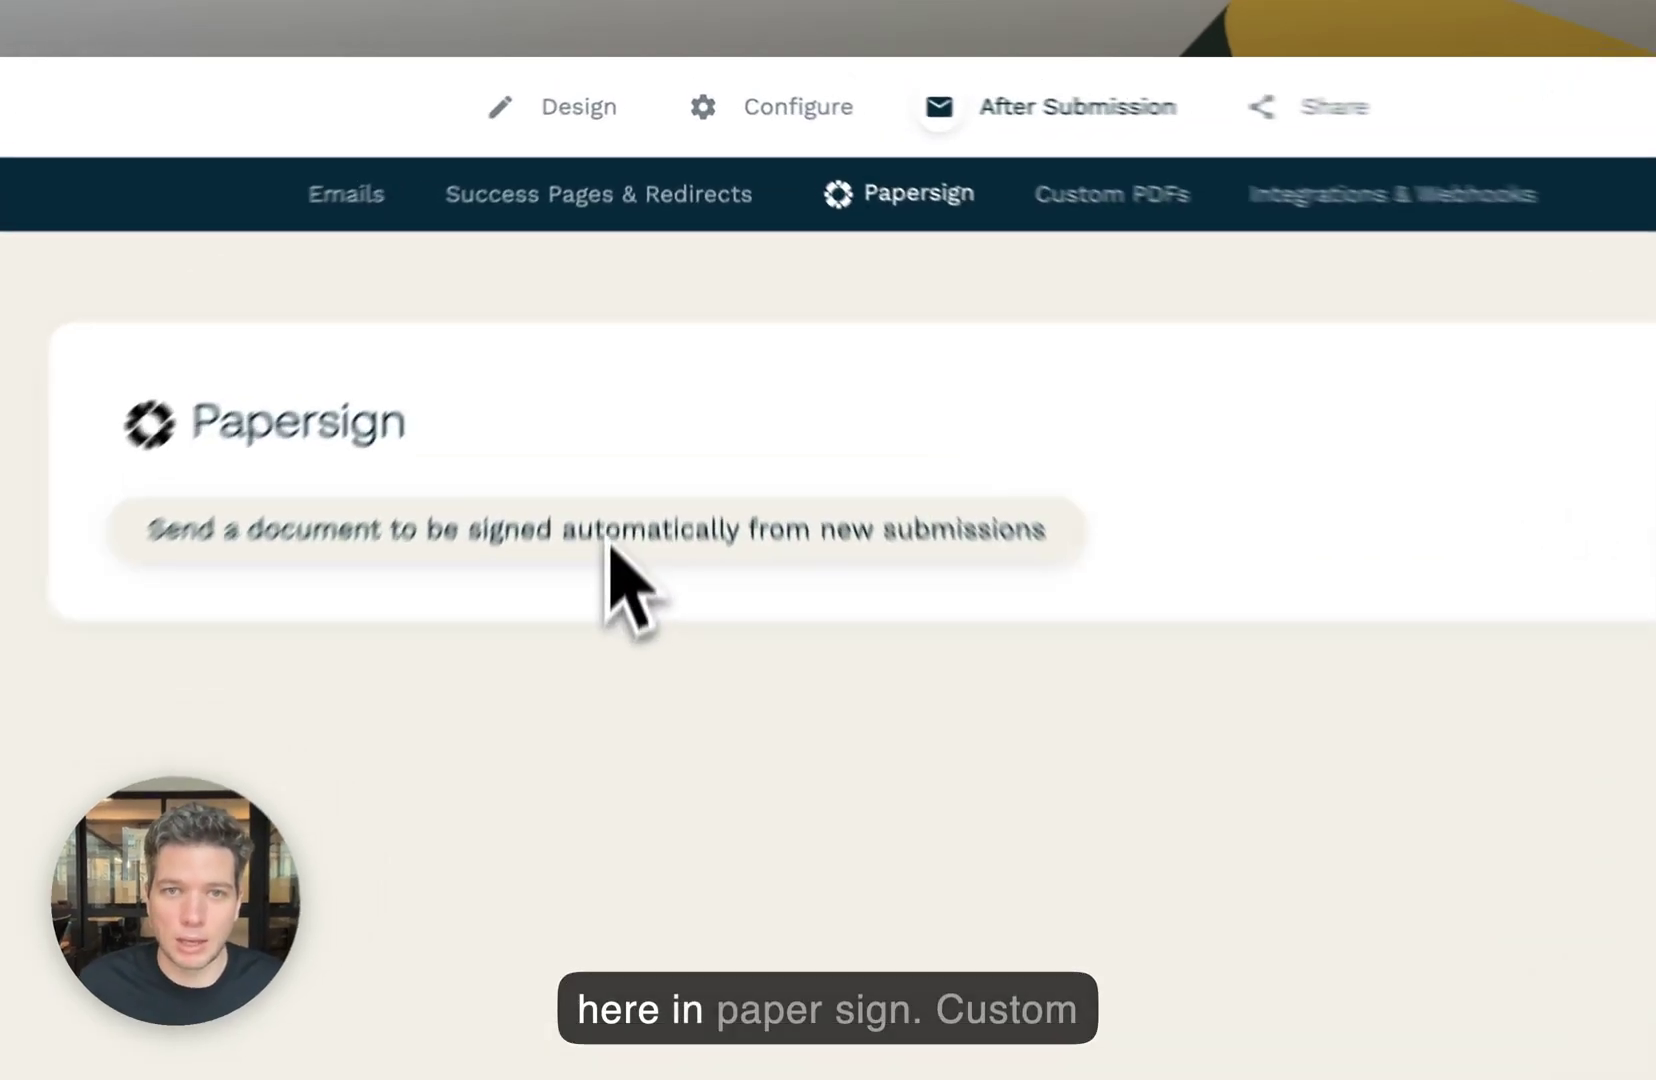
- Open the Custom PDFs page under After Submission
left_click(1127, 209)
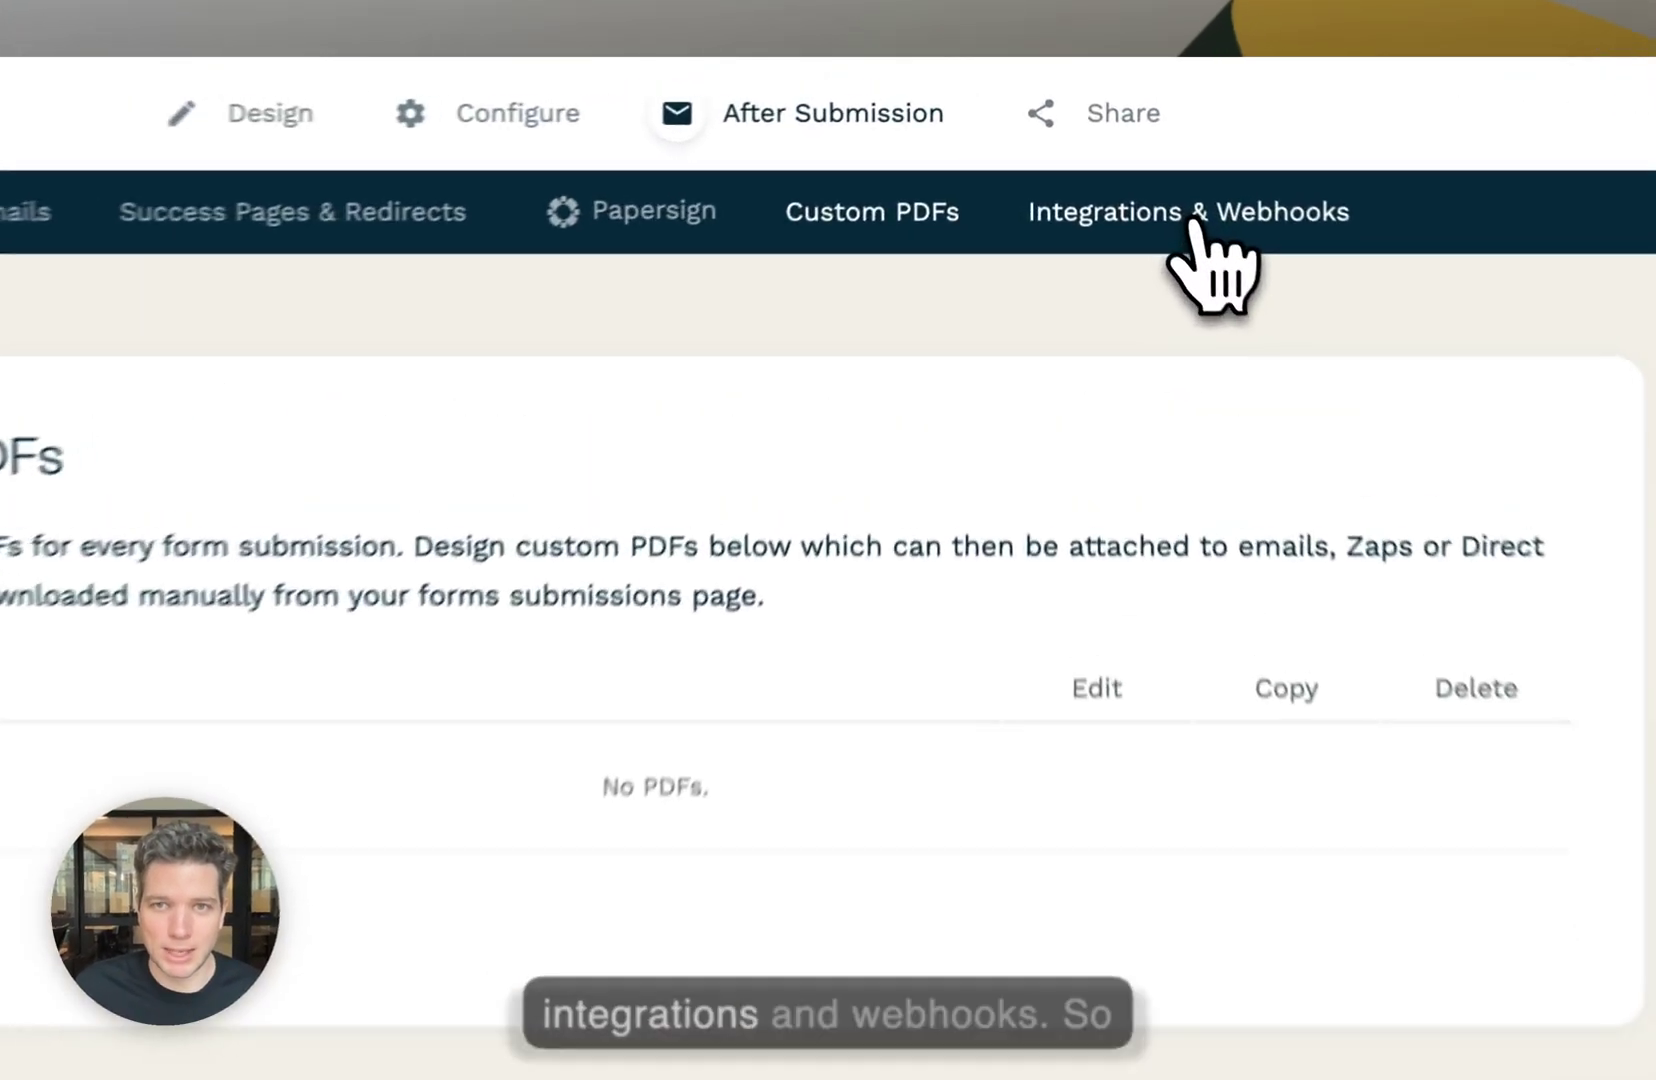
- Browse Integrations & Webhooks and start a Google Sheets 'Add Row to Sheet' integration
left_click(1095, 145)
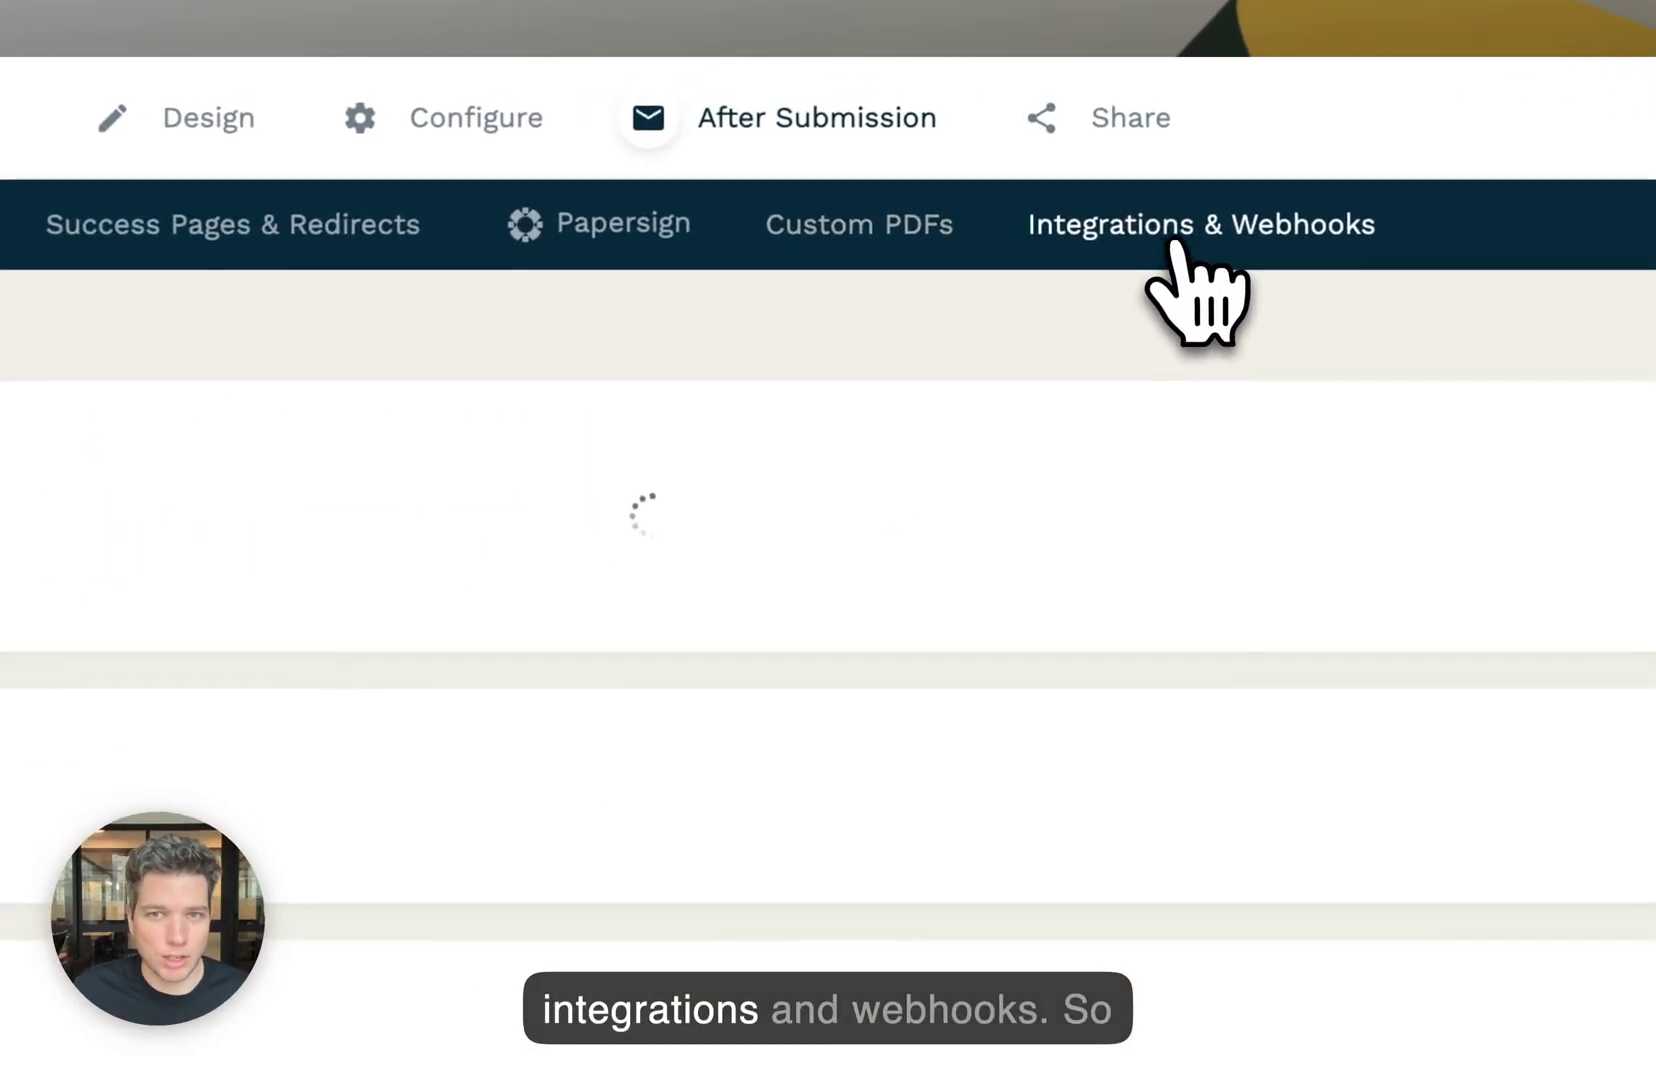
scroll(1157, 492, "down", 3)
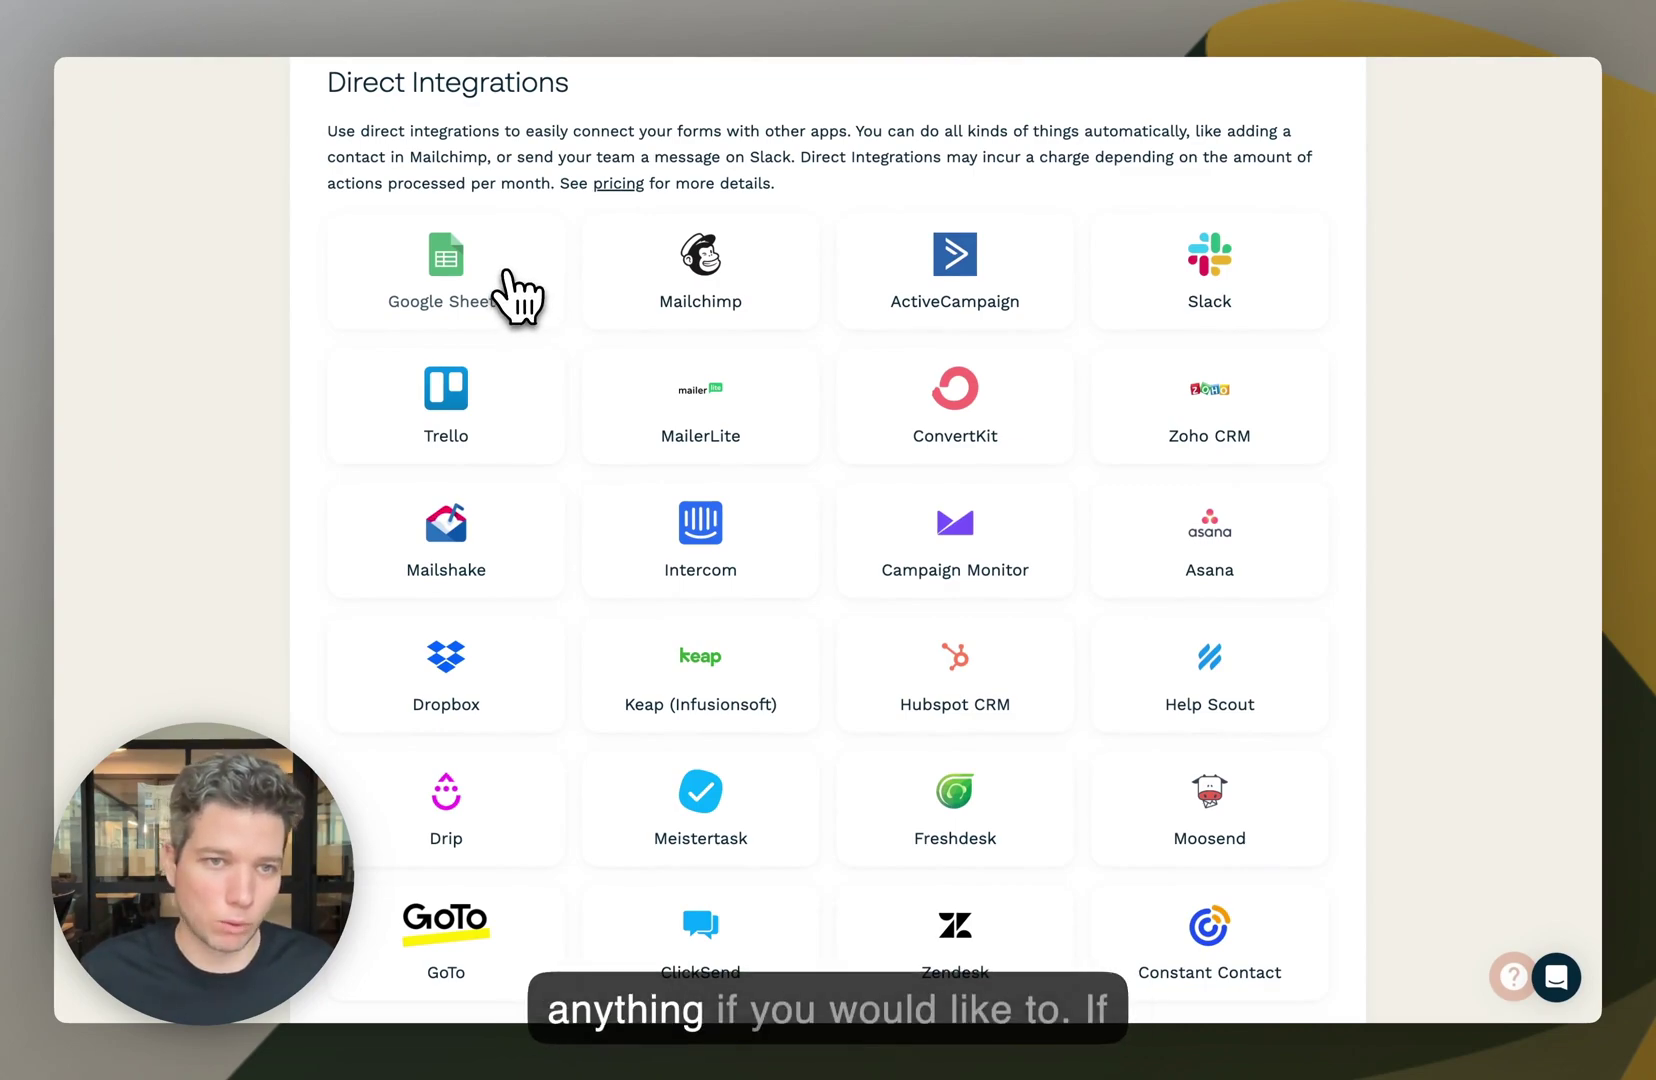
scroll(506, 272, "down", 10)
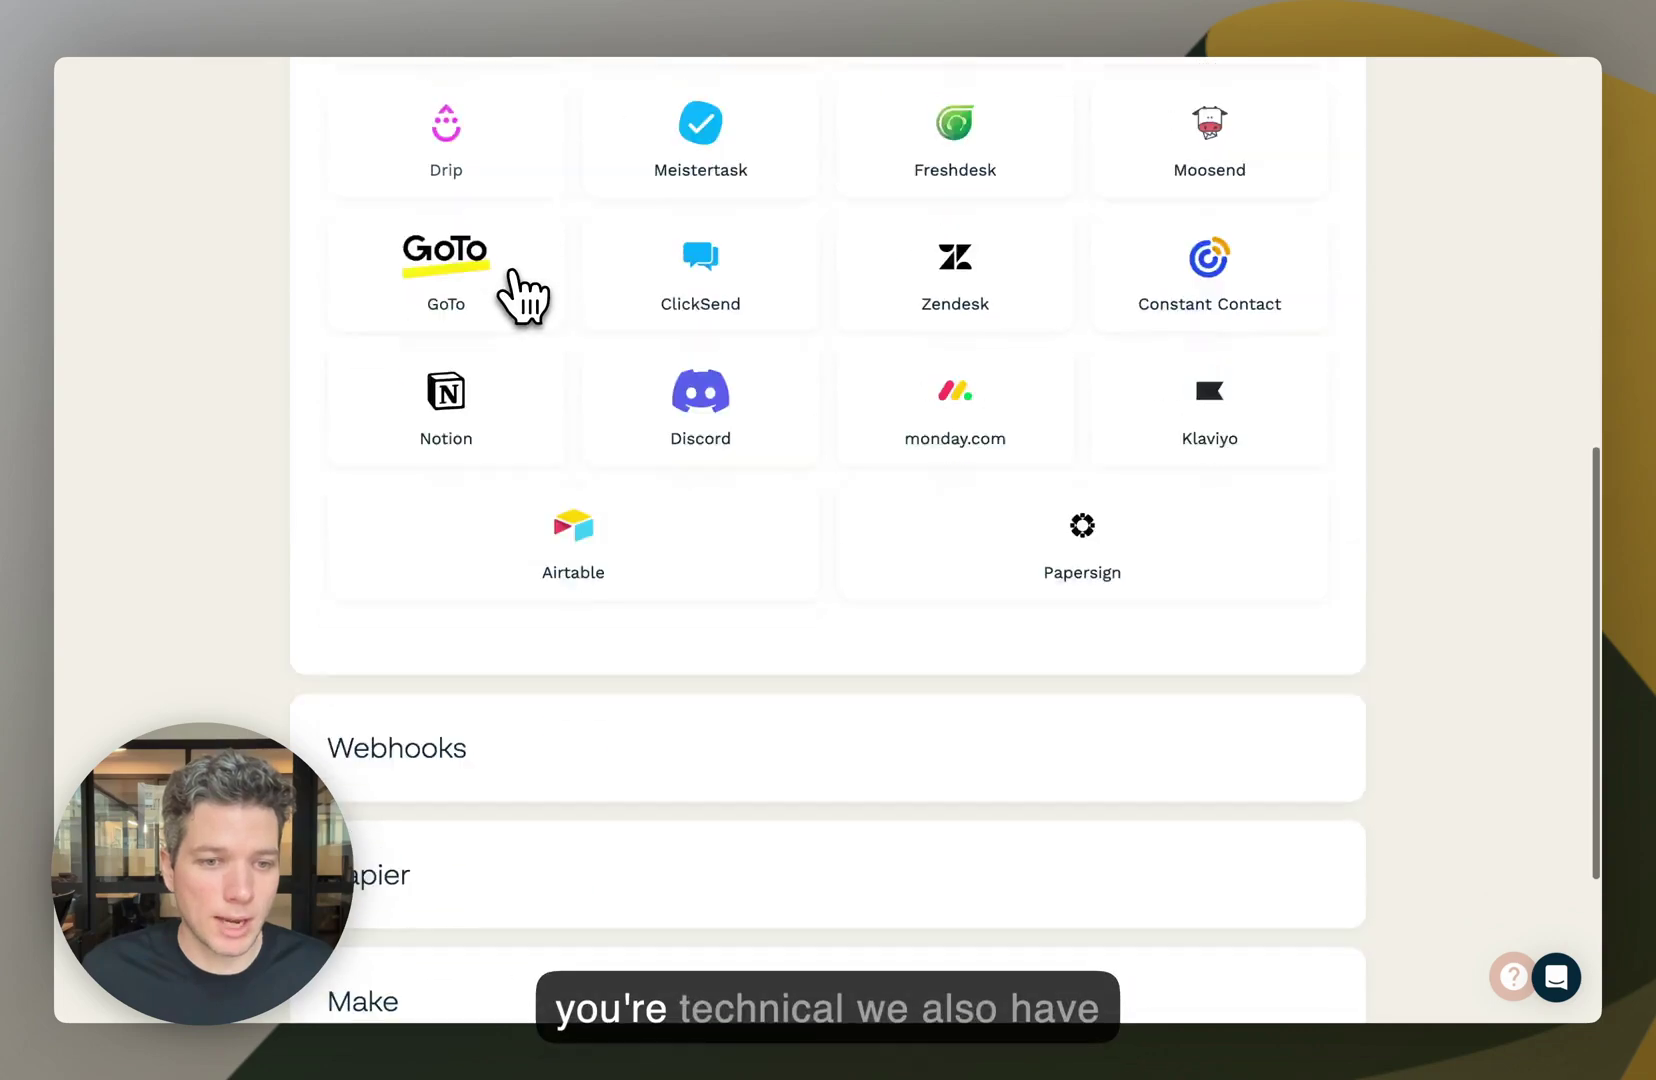
scroll(478, 488, "up", 10)
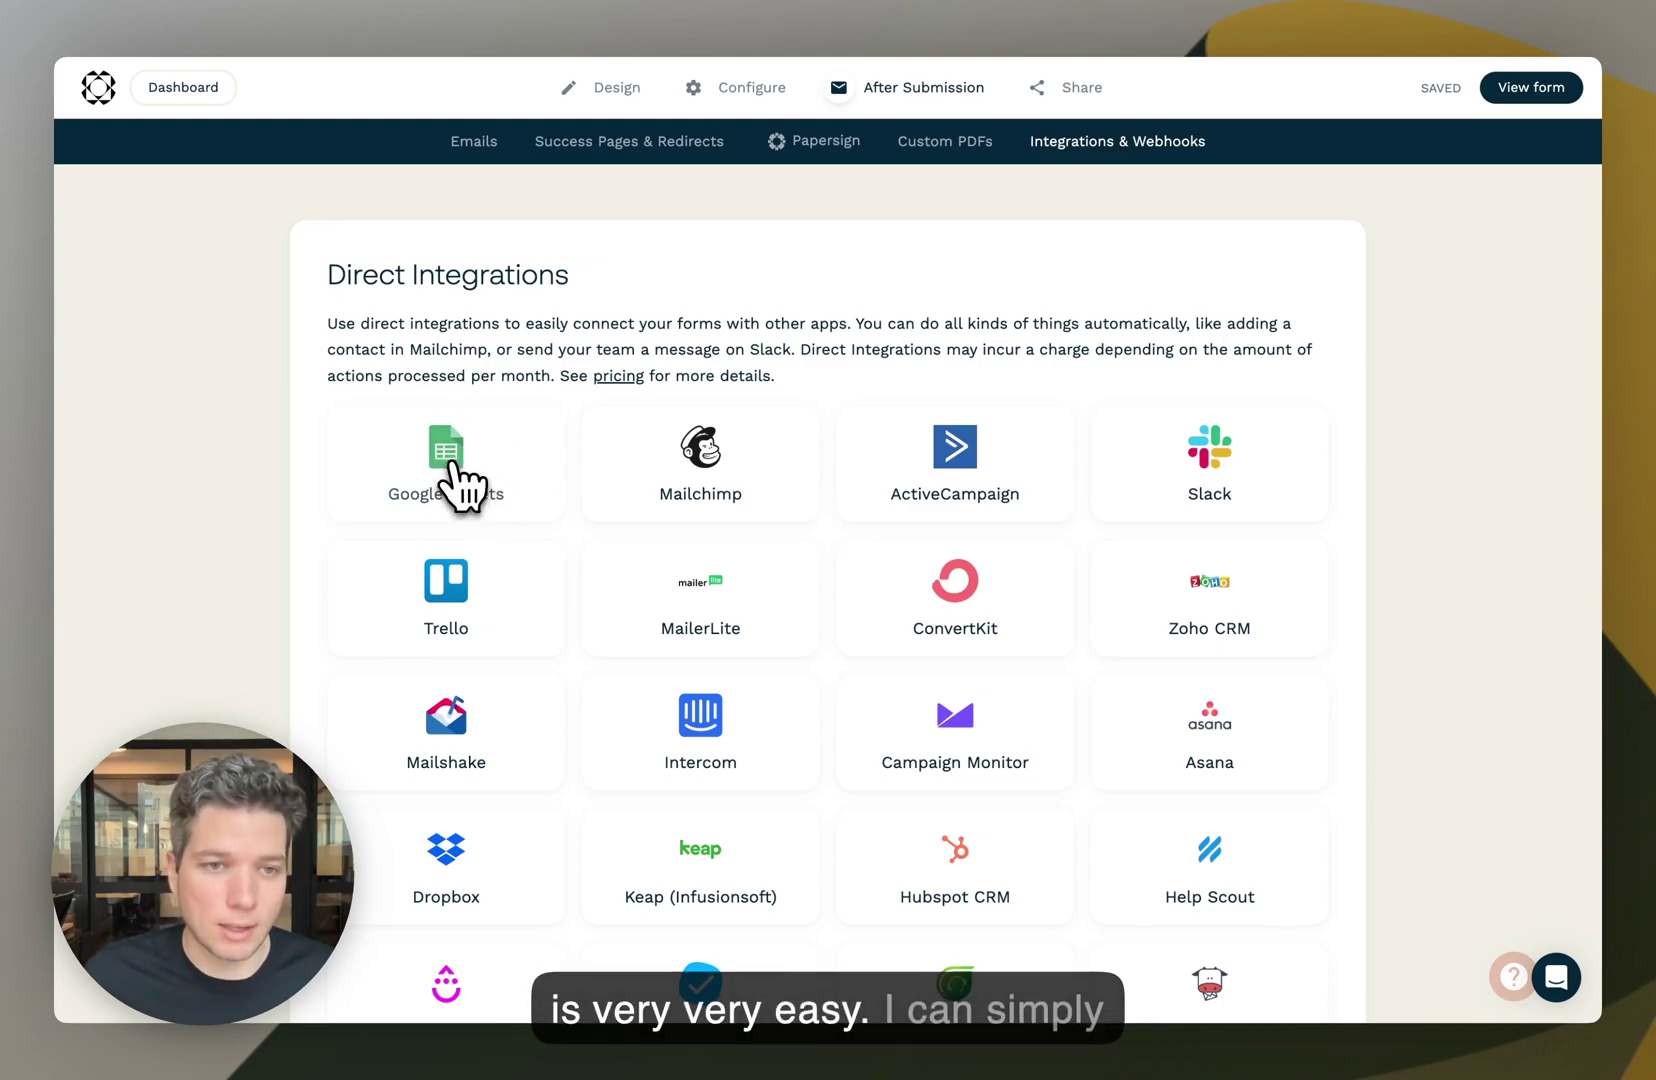
left_click(452, 463)
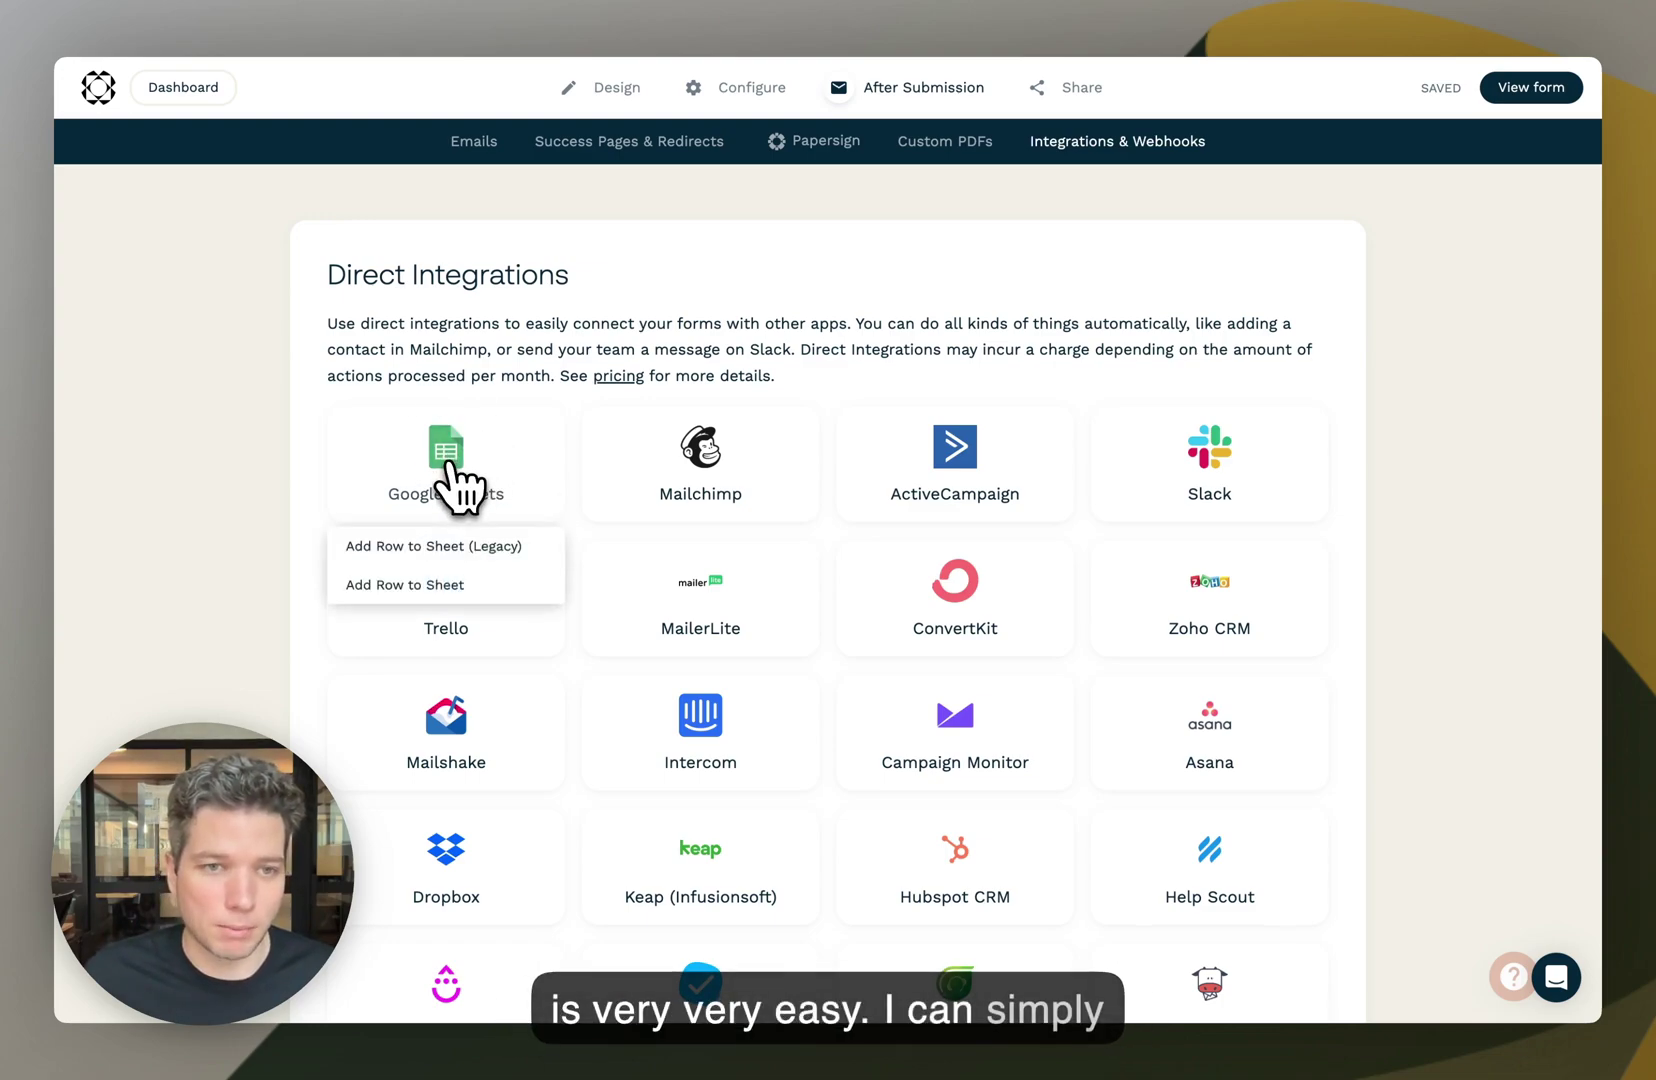
left_click(462, 590)
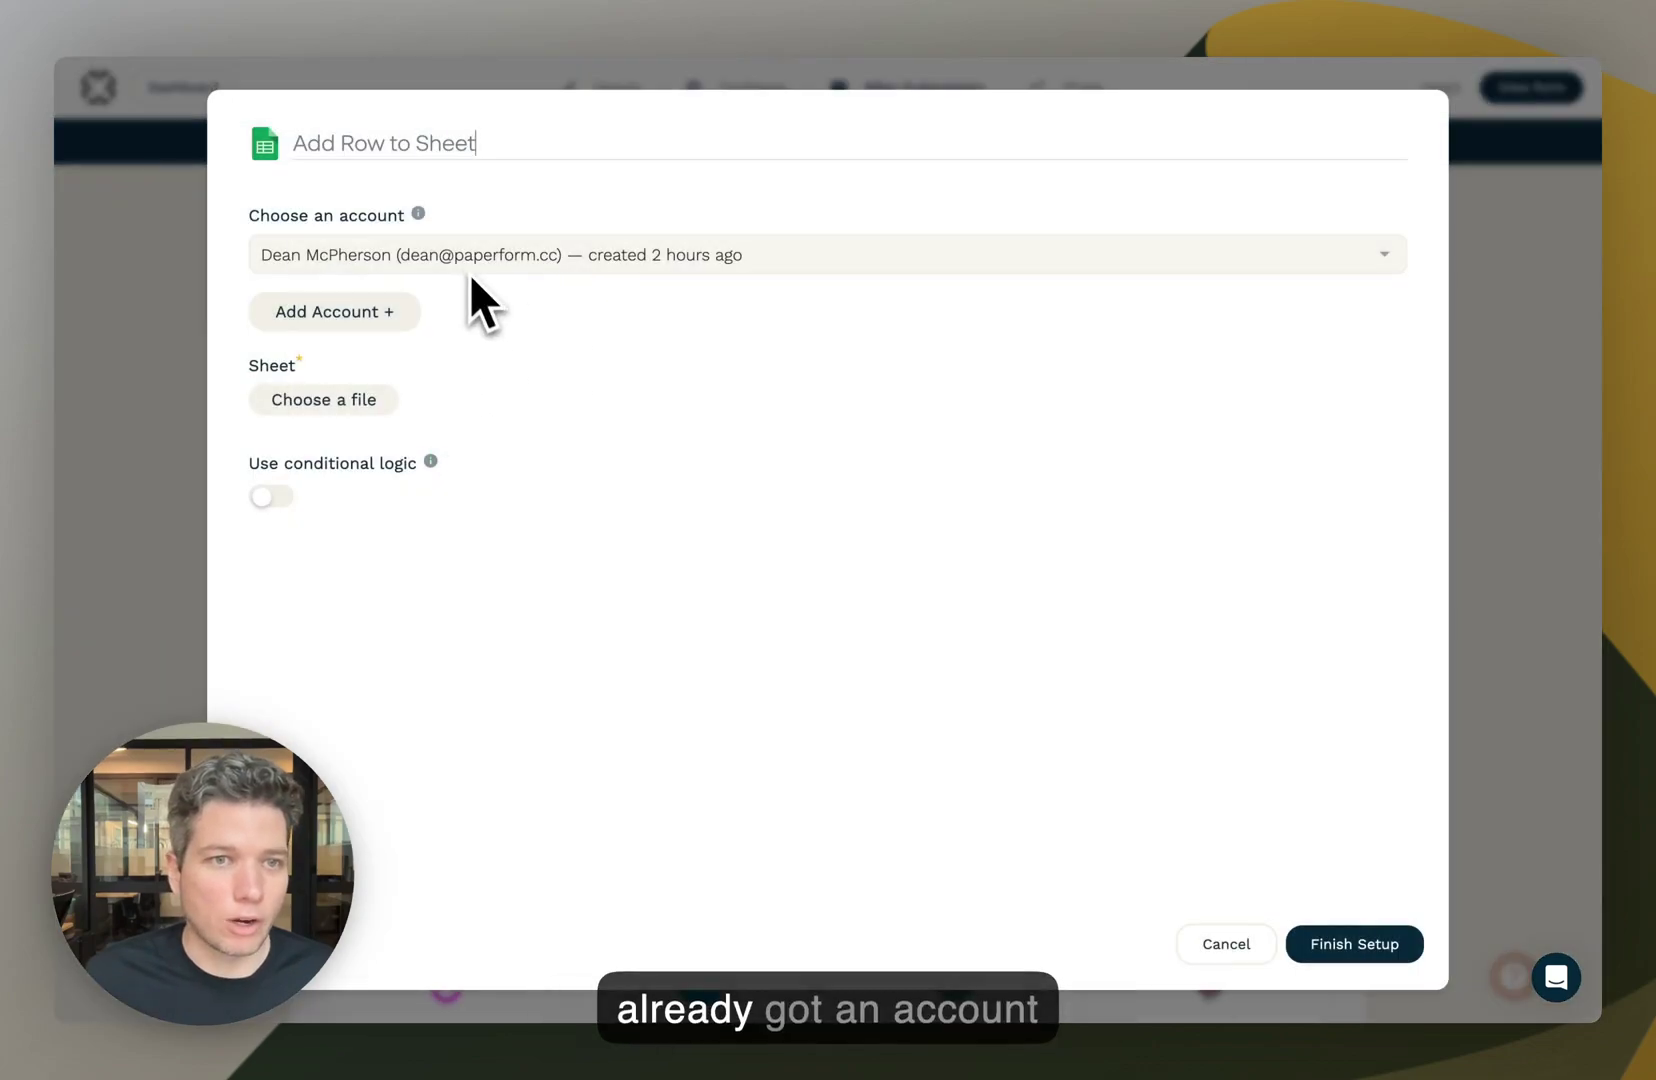
- Connect the integration to the Example Sheet spreadsheet and its Sheet1 worksheet
left_click(336, 402)
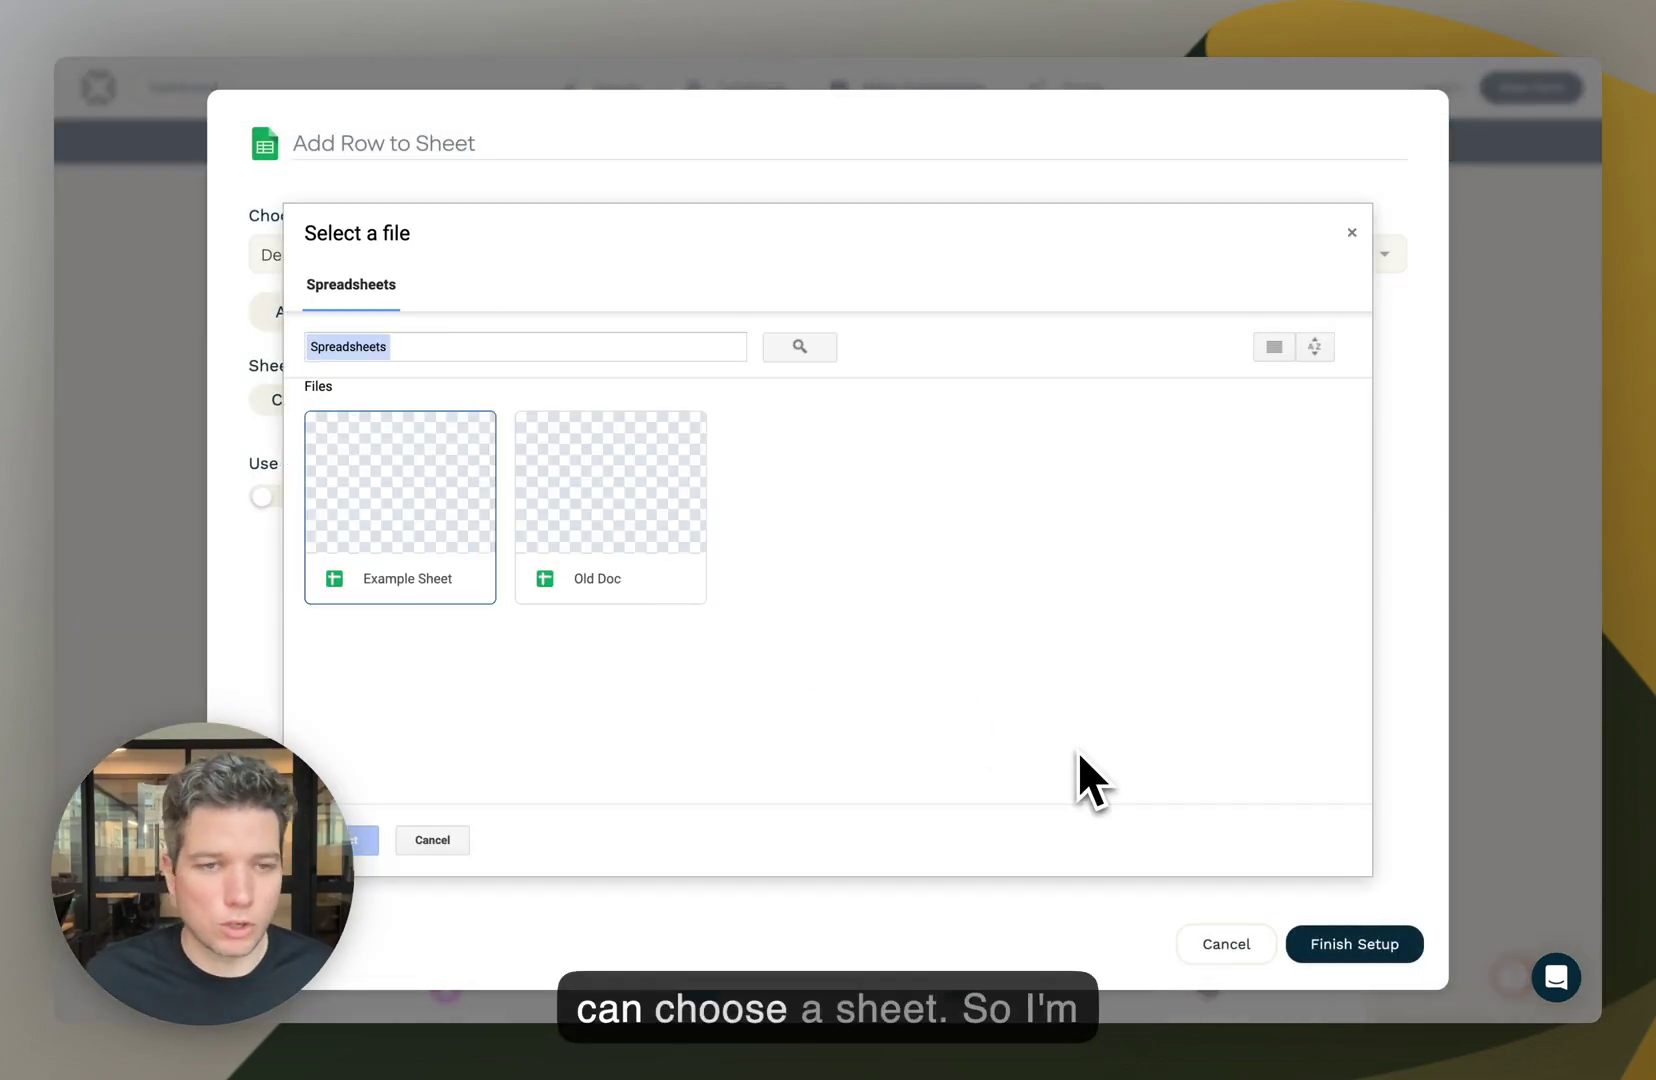
left_click(400, 505)
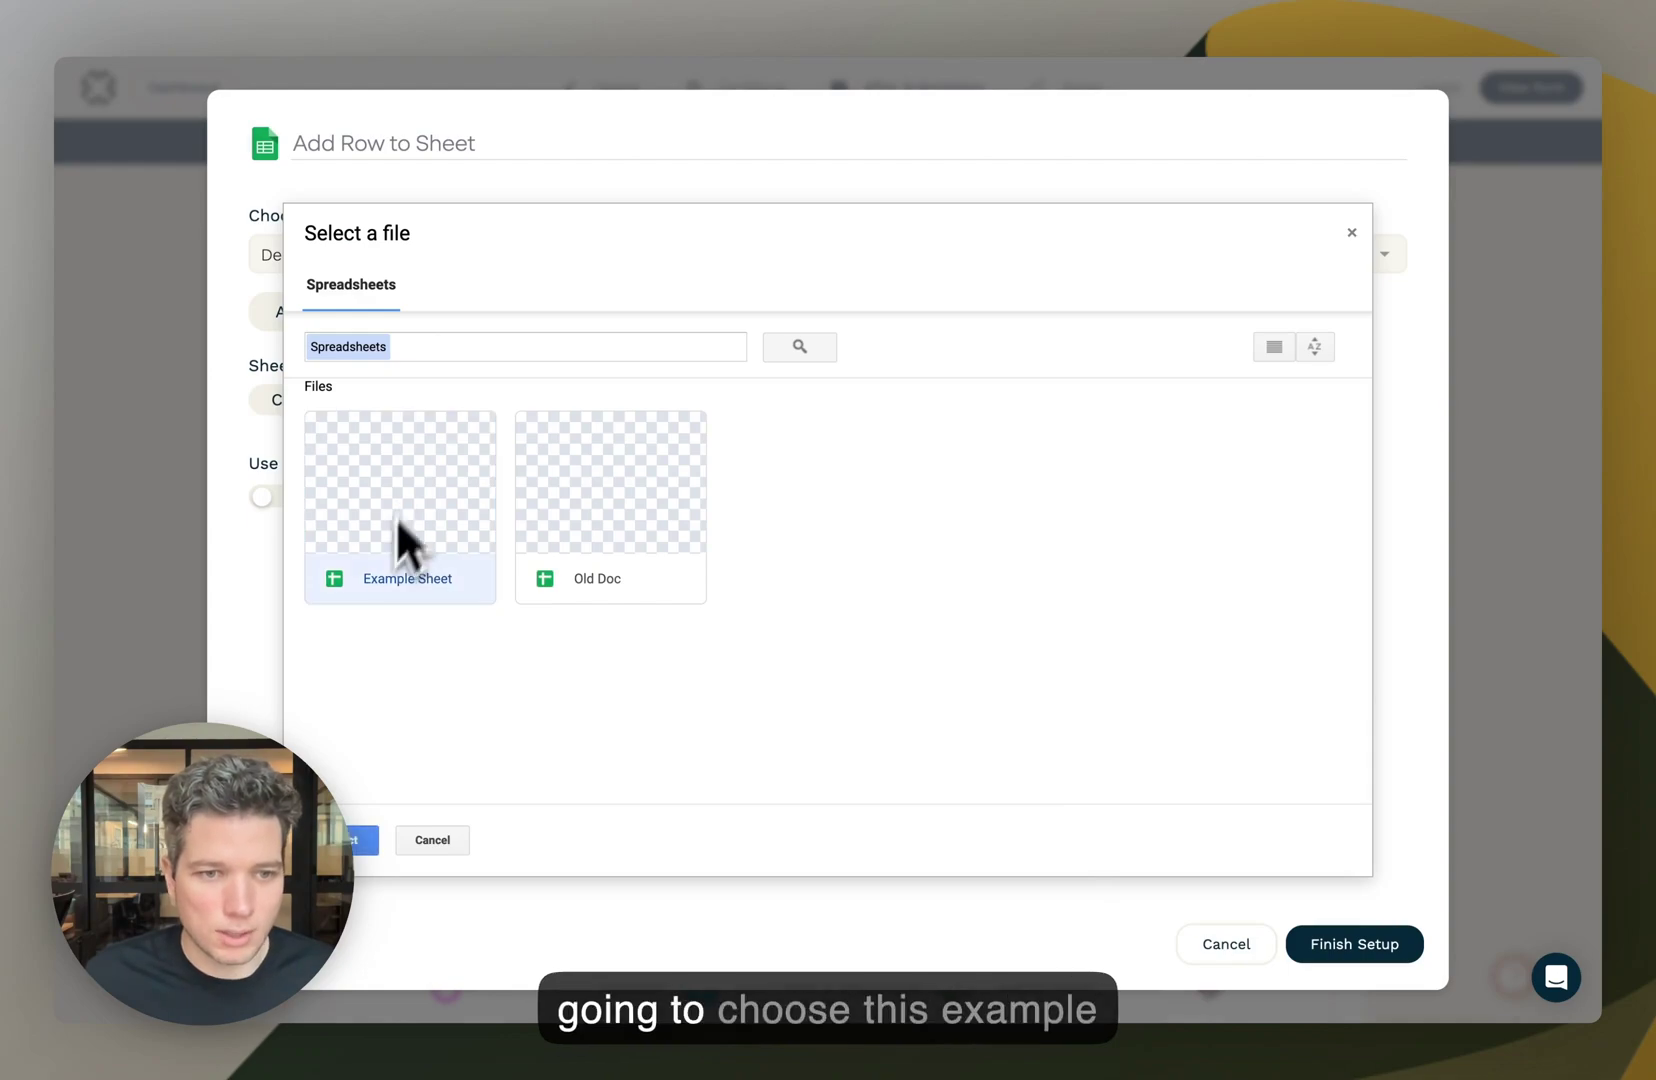
left_click(355, 843)
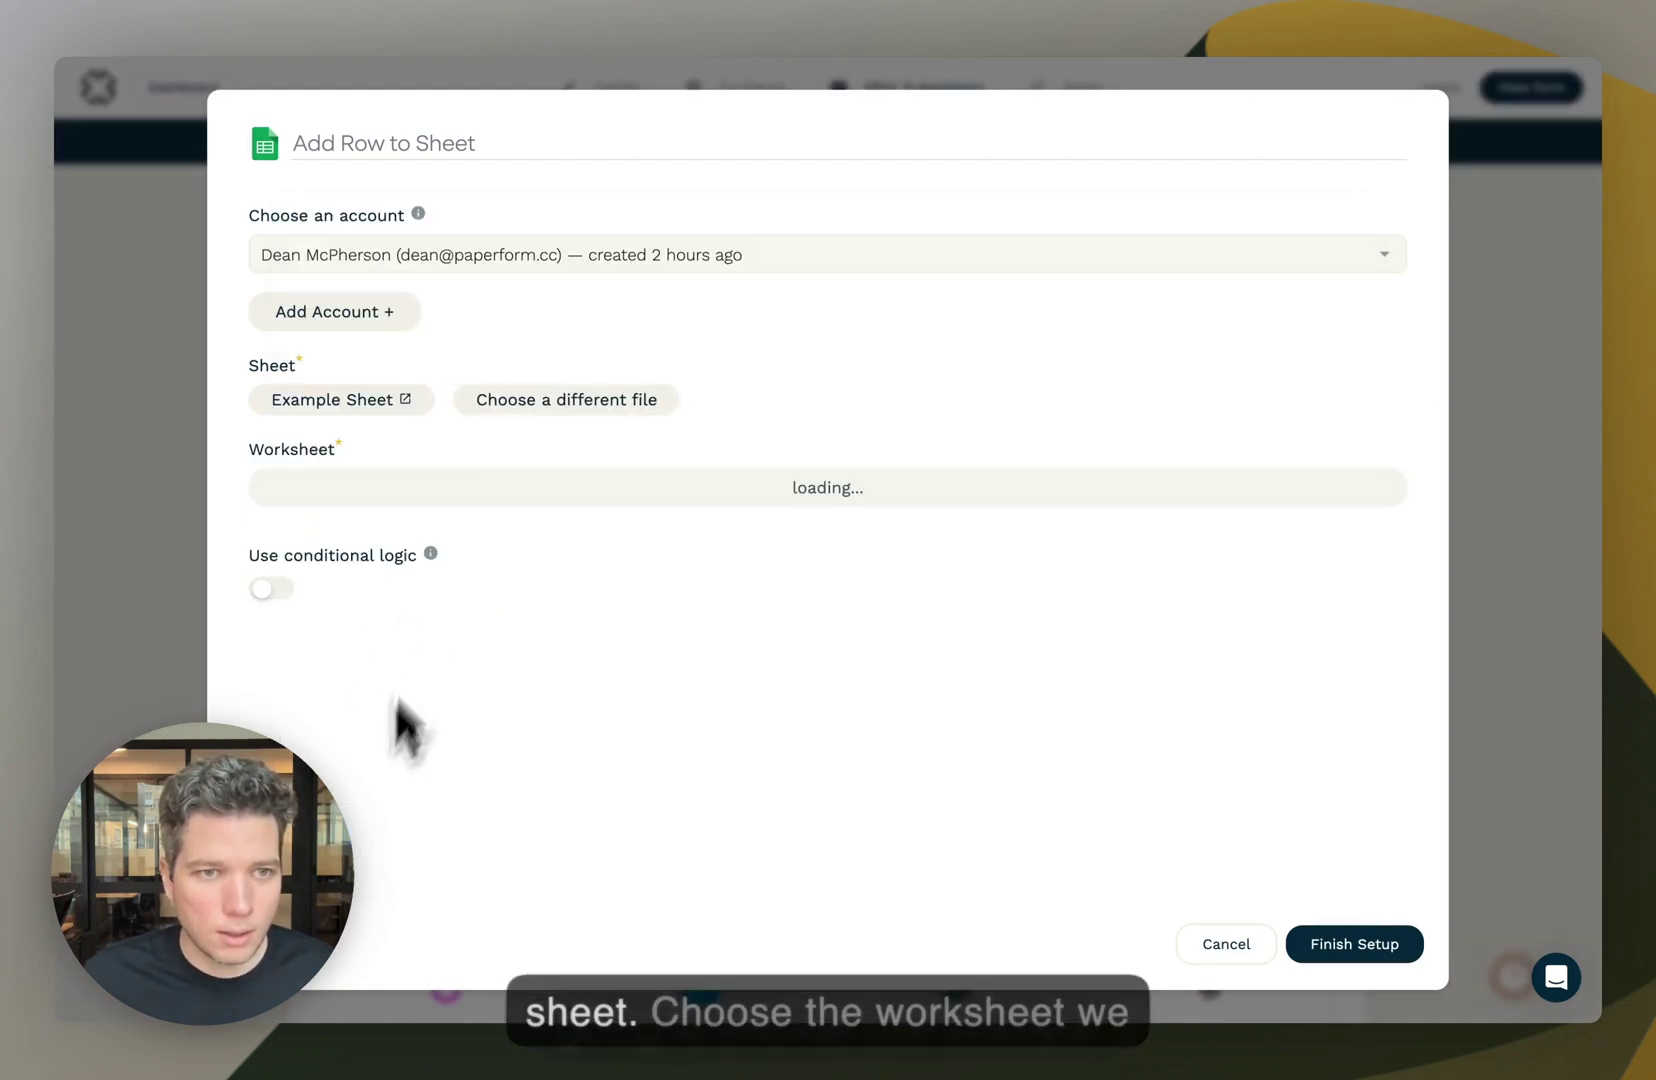
left_click(414, 488)
left_click(405, 527)
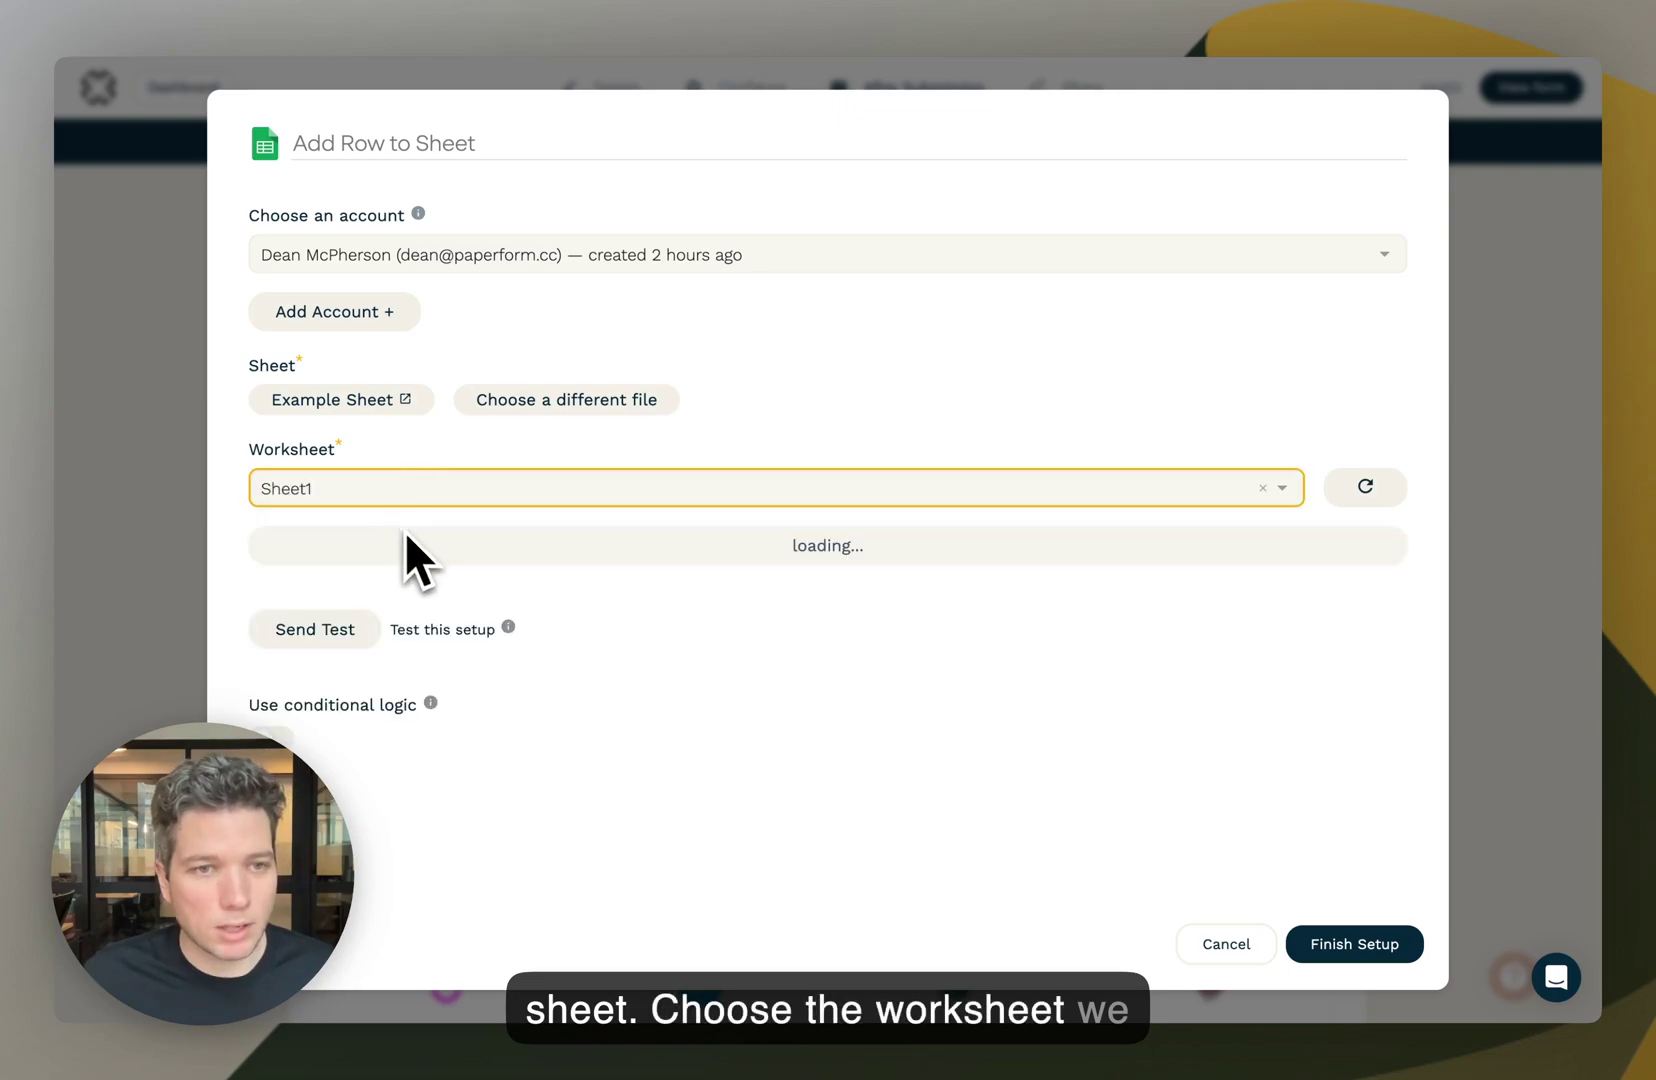
scroll(446, 550, "down", 1)
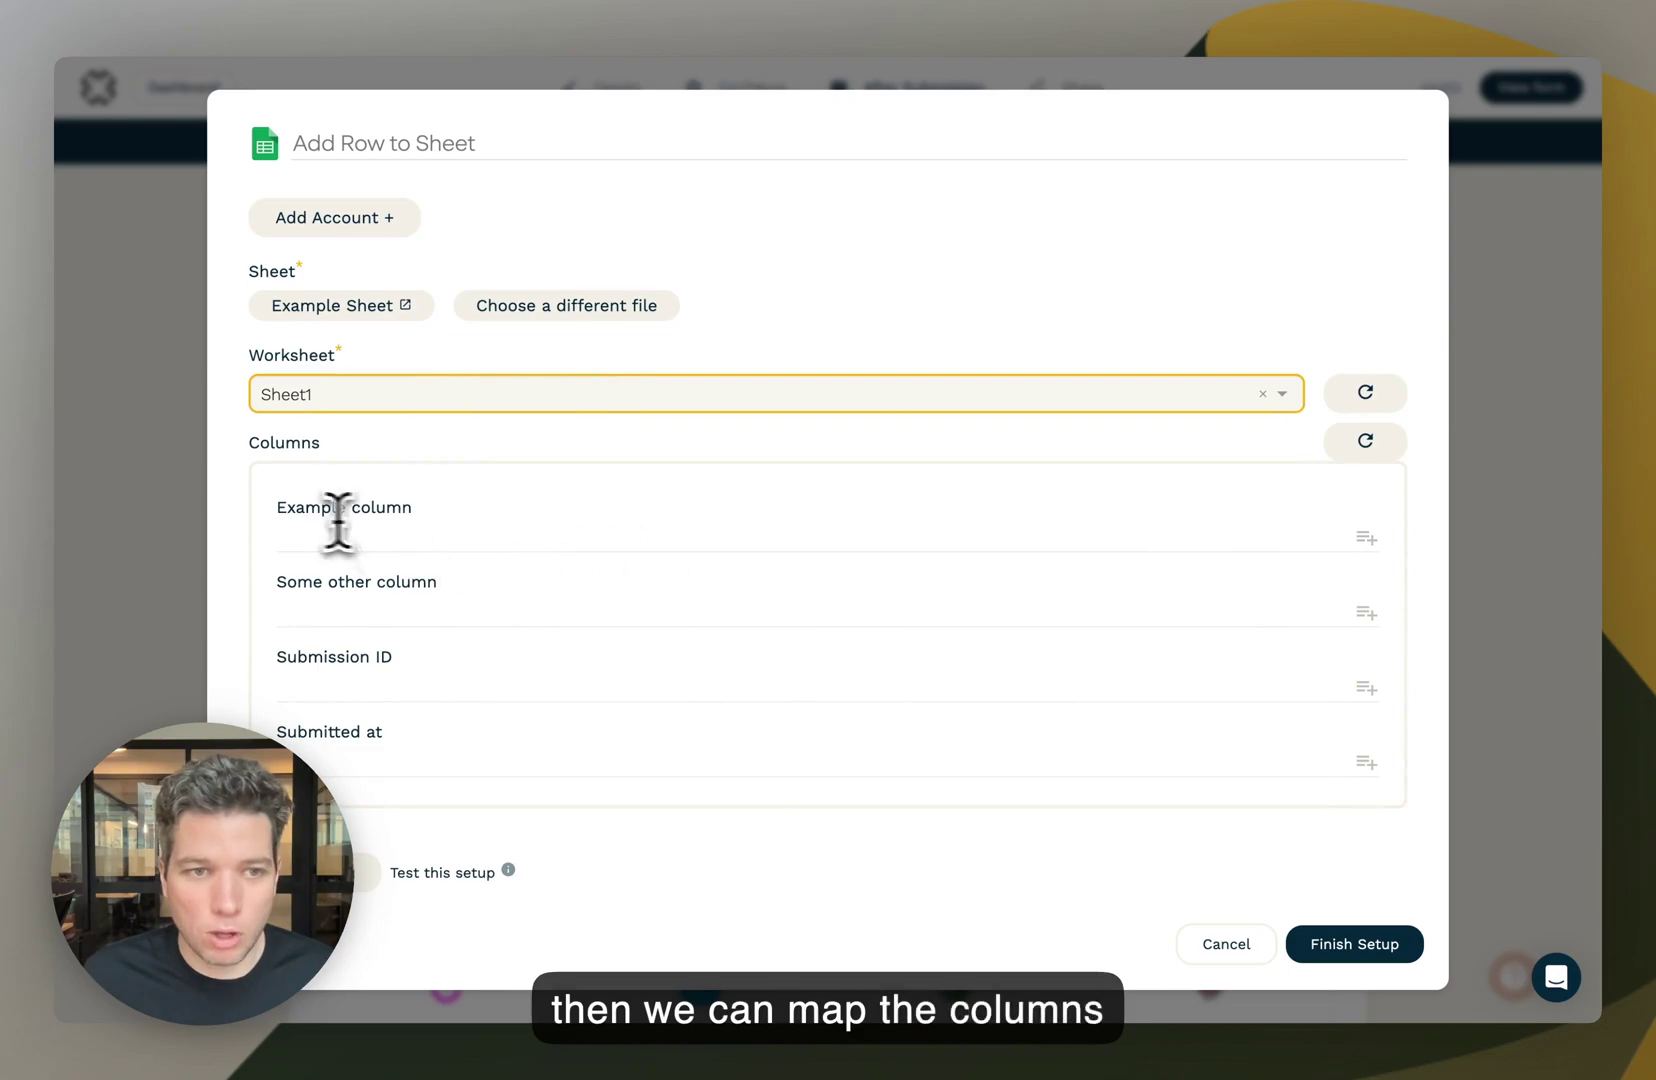
- Check the spreadsheet's headers (Example, Some other, Submission ID, Submitted at) against the listed columns
left_click_drag(284, 510, 454, 508)
left_click(449, 510)
key("ctrl+Tab")
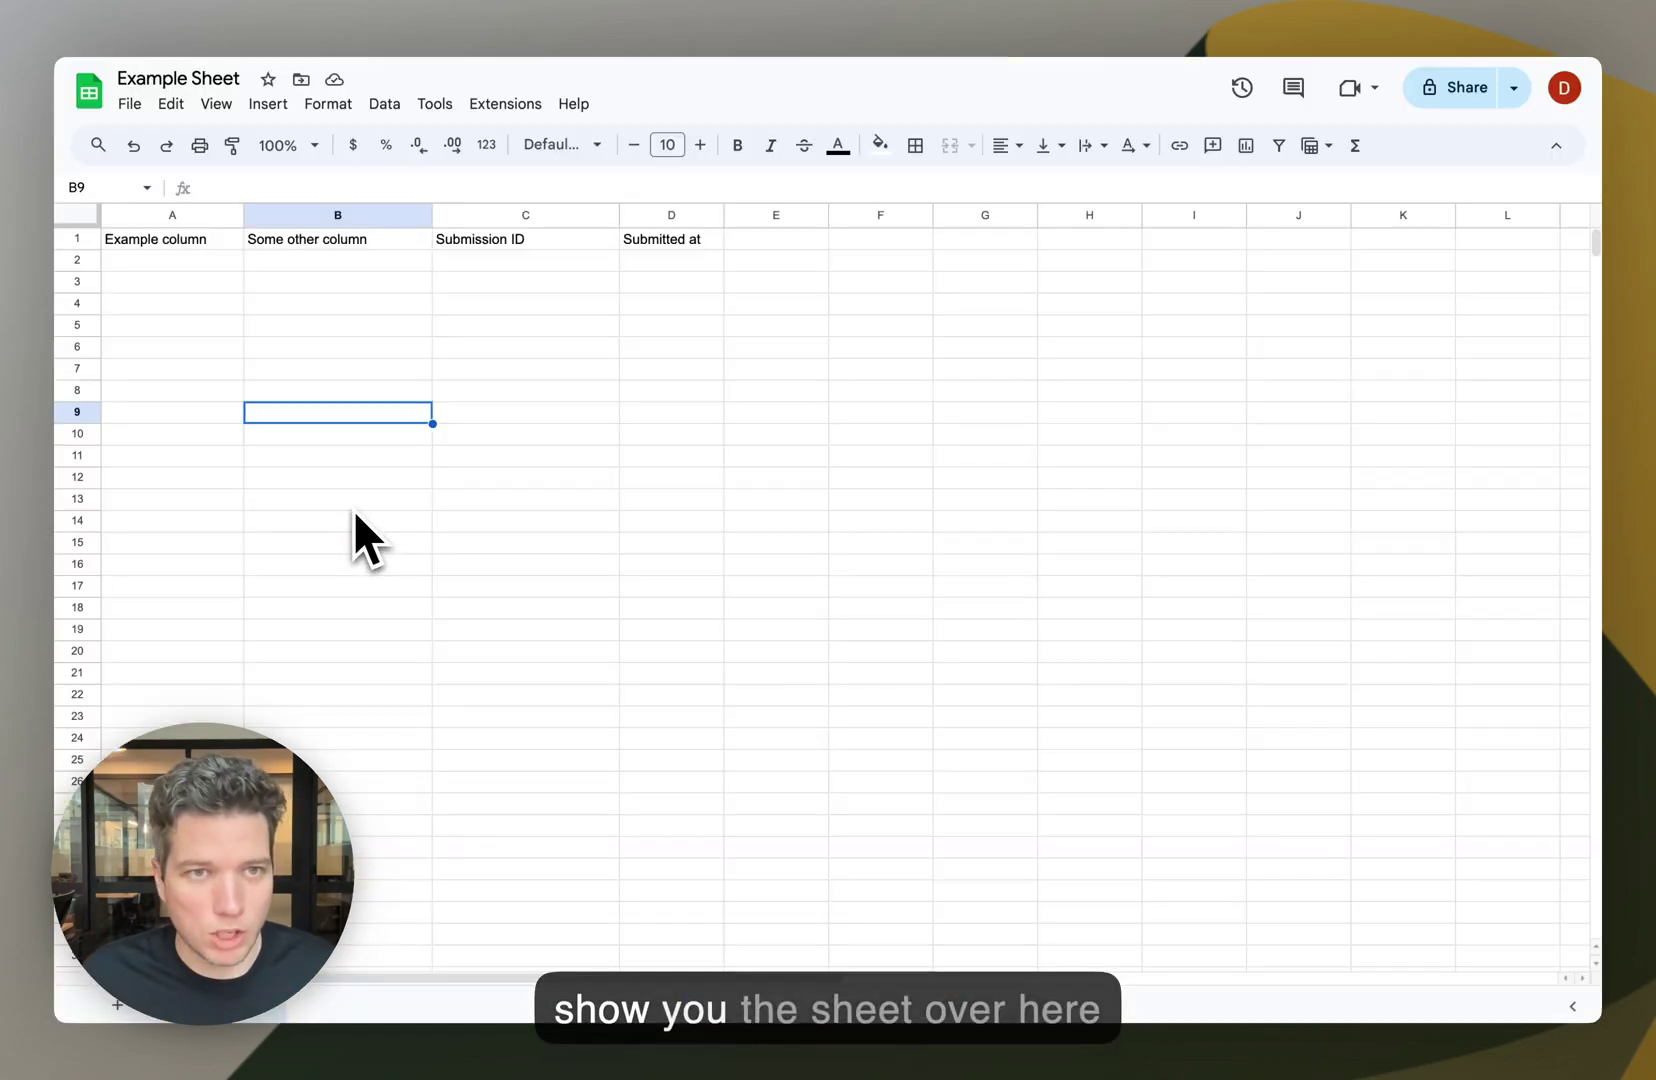
left_click(195, 244)
left_click(344, 245)
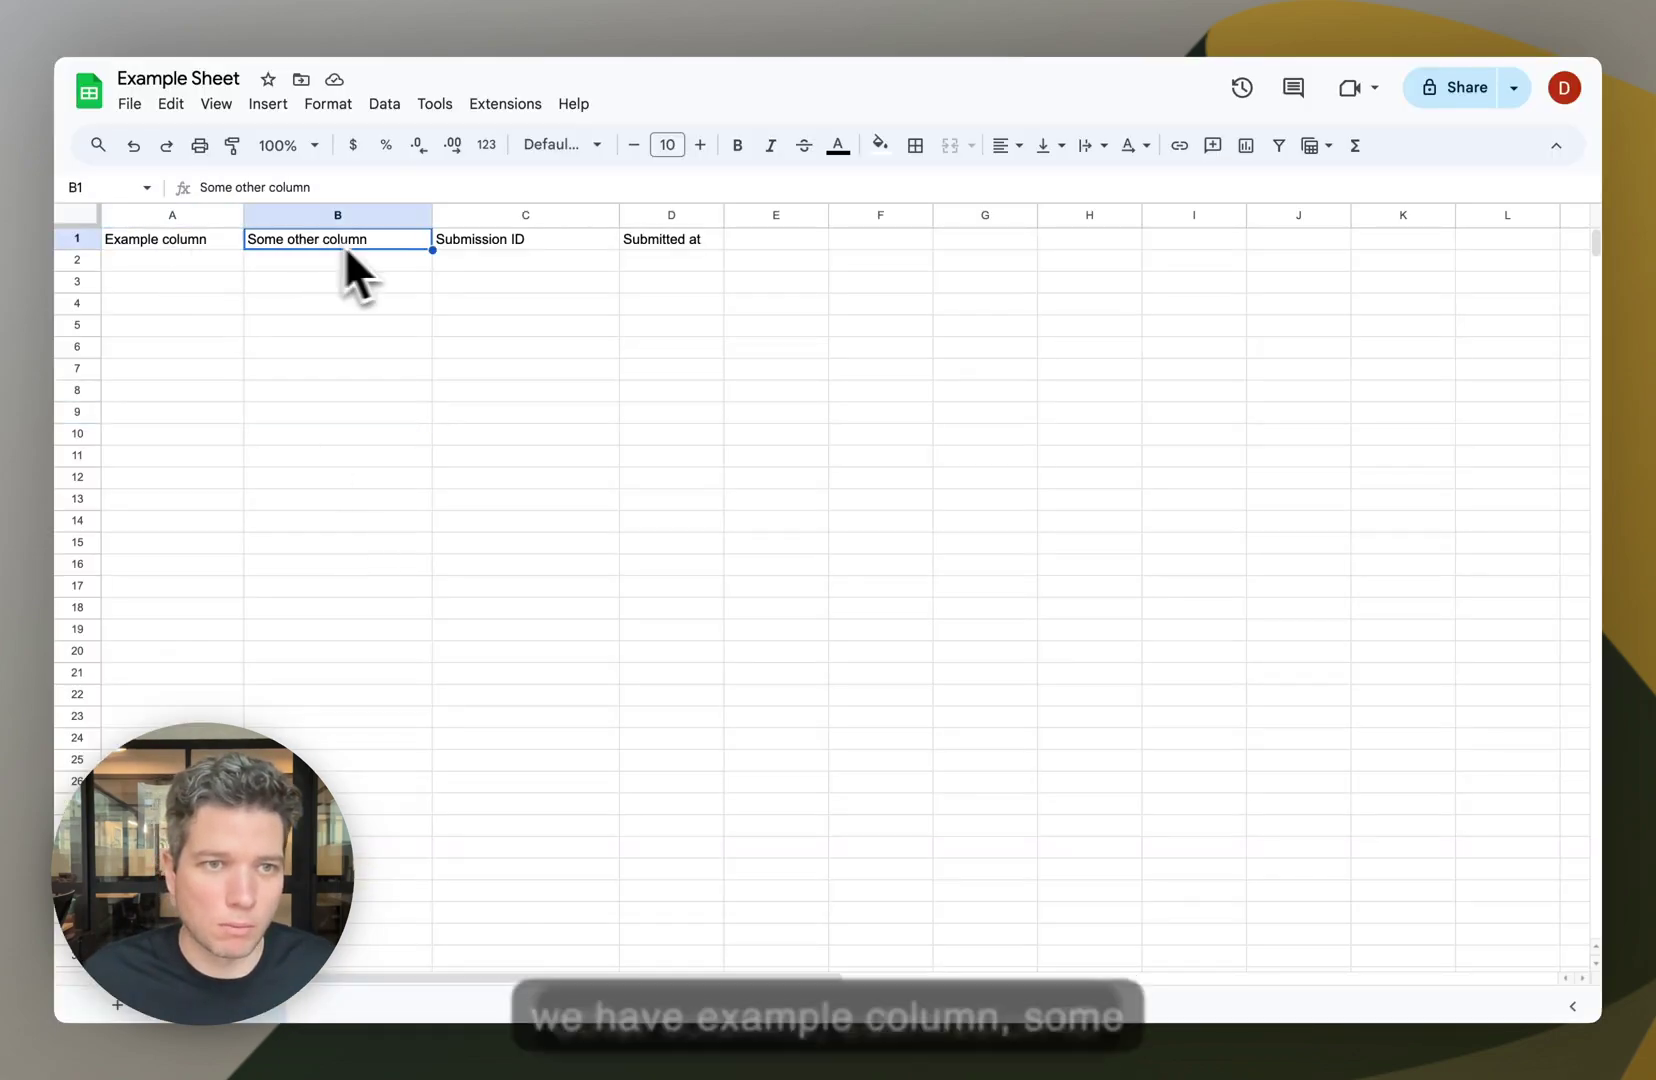
left_click(463, 242)
left_click(650, 246)
key("ctrl+shift+Tab")
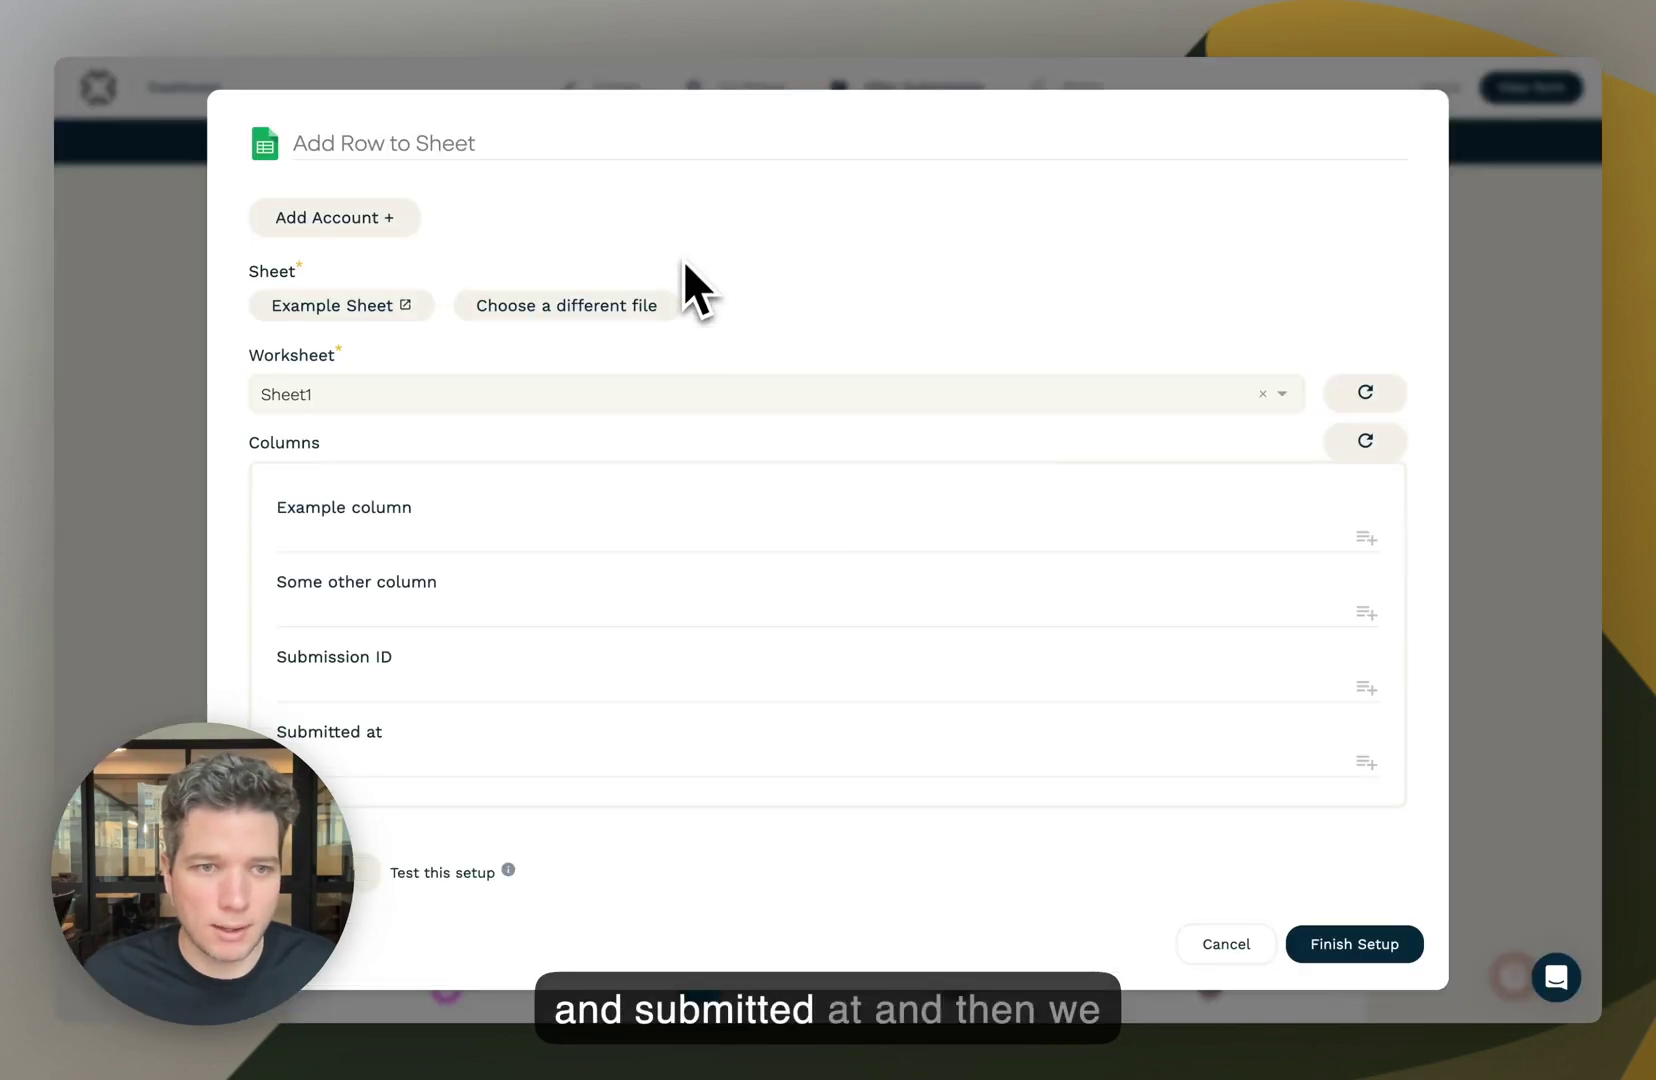
- Map name, email, Submission ID and Submitted At answers into the sheet's four columns
left_click(1366, 539)
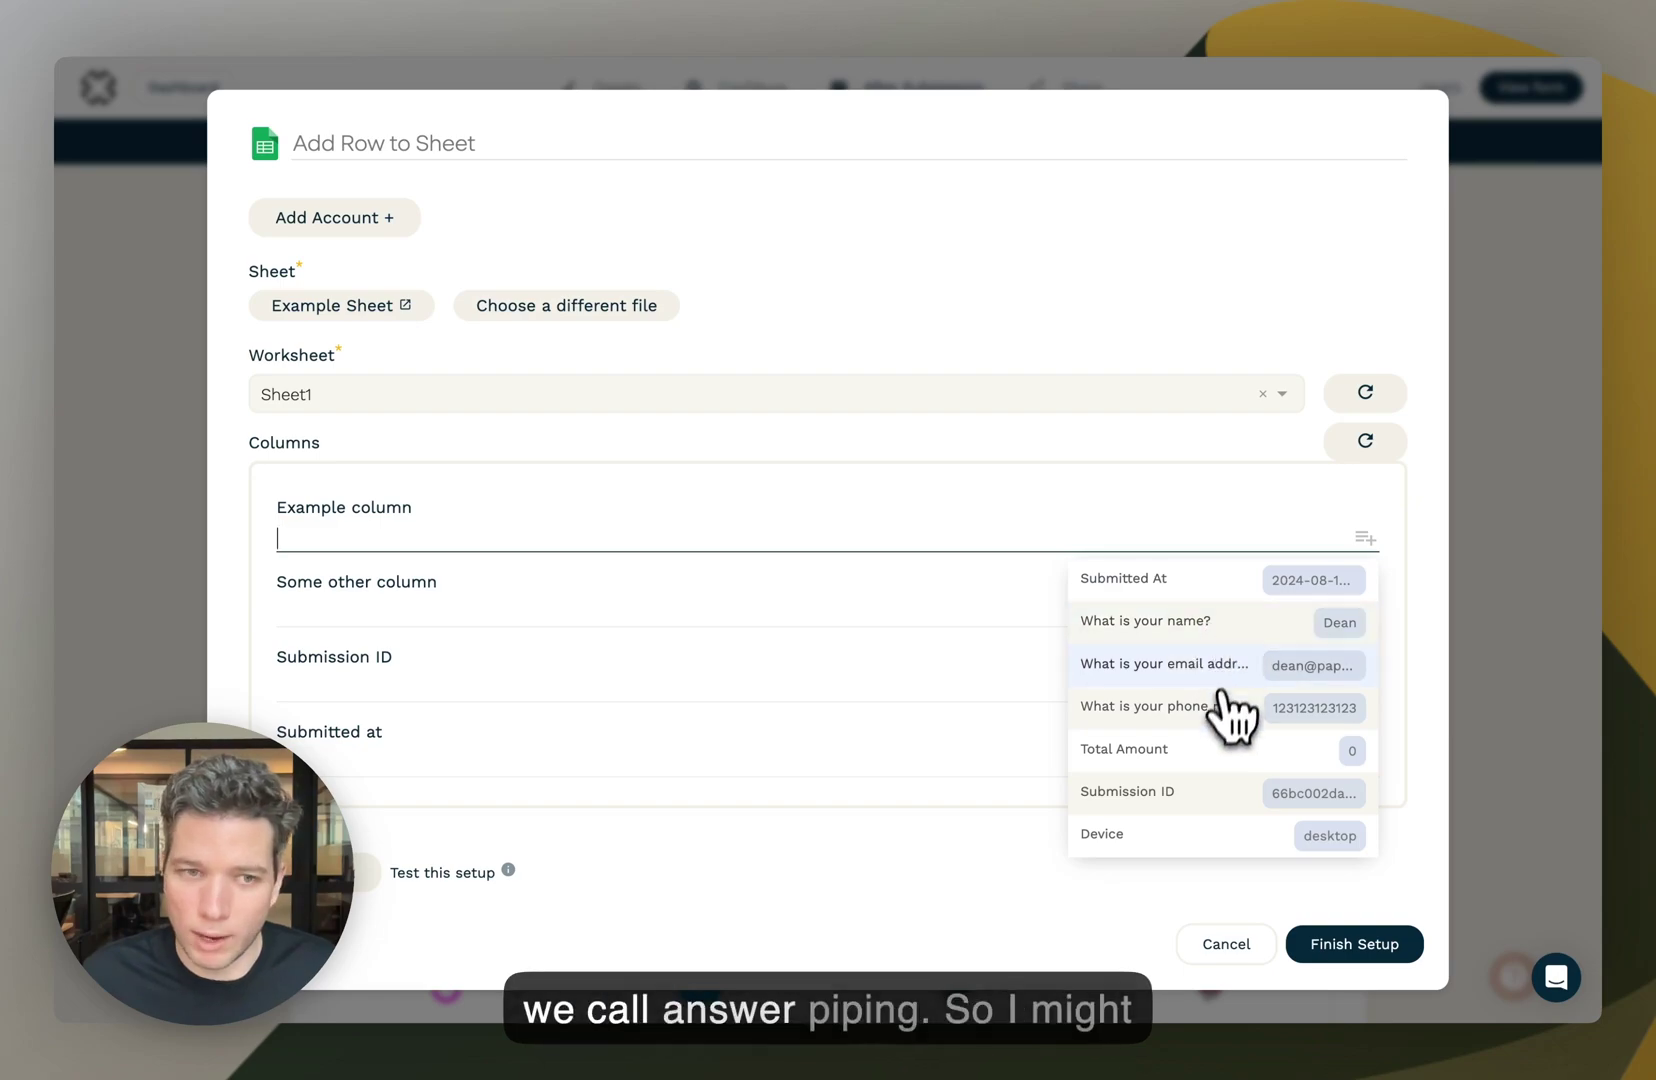
left_click(1238, 628)
left_click(1366, 613)
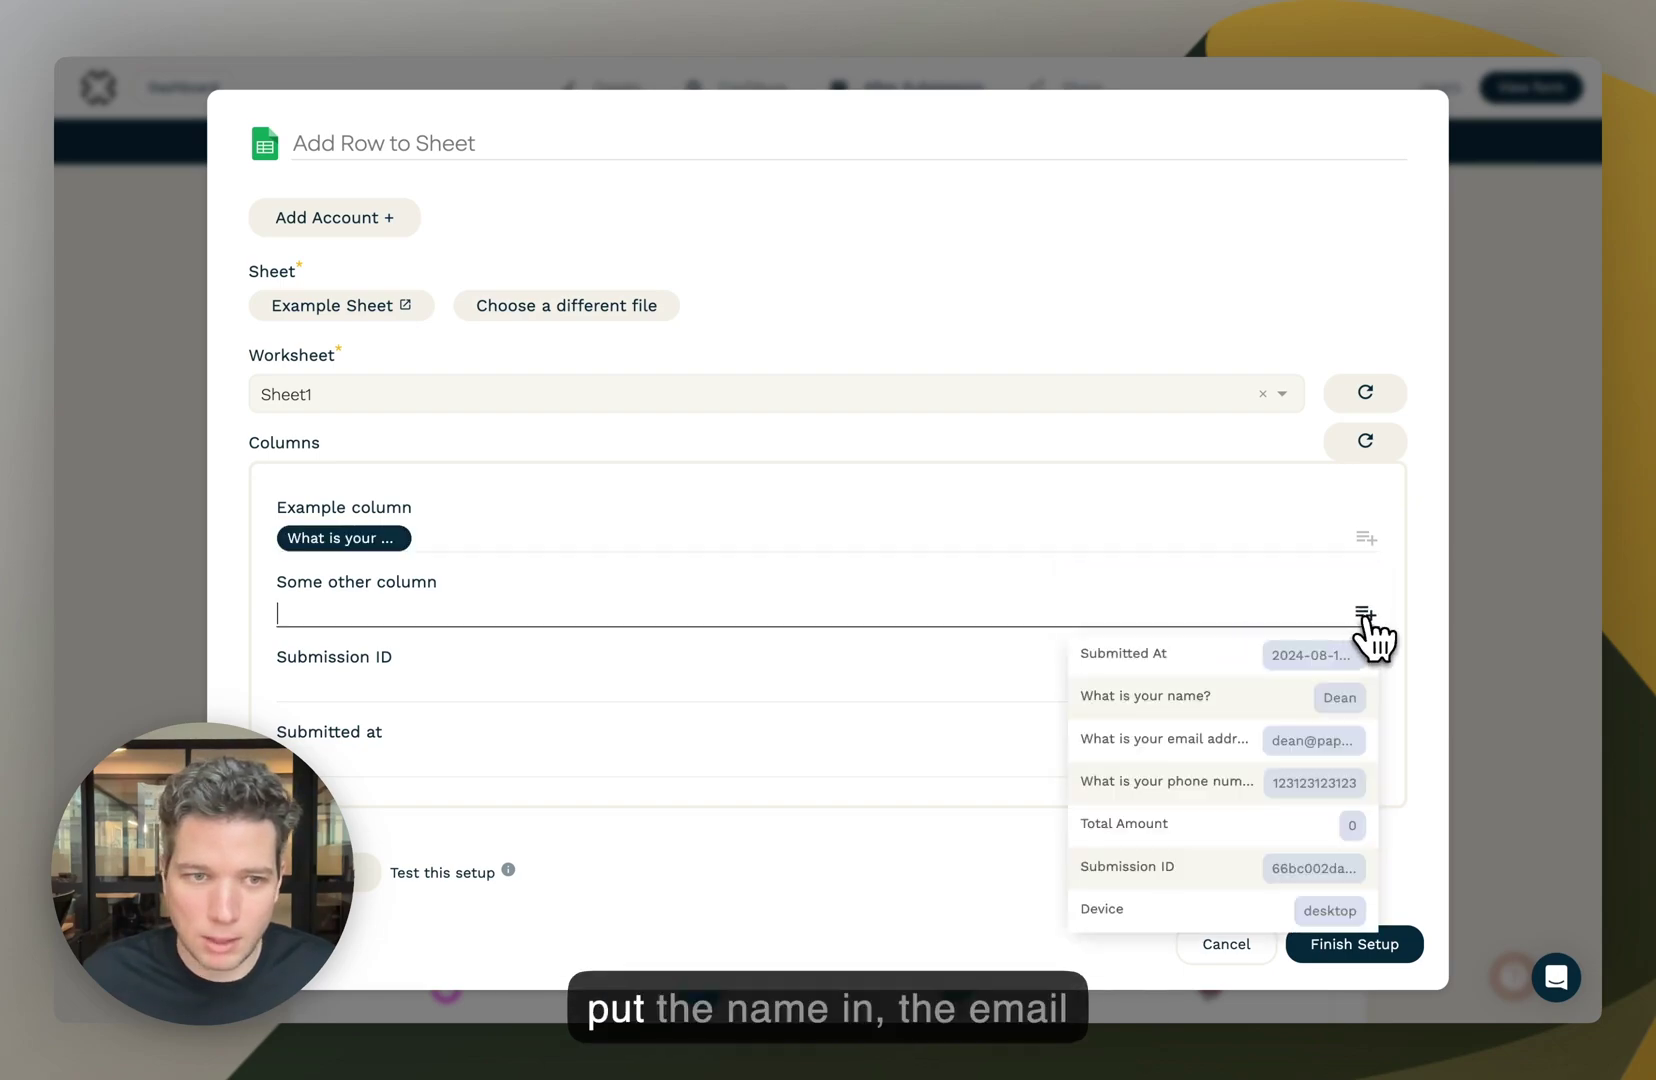
left_click(1214, 746)
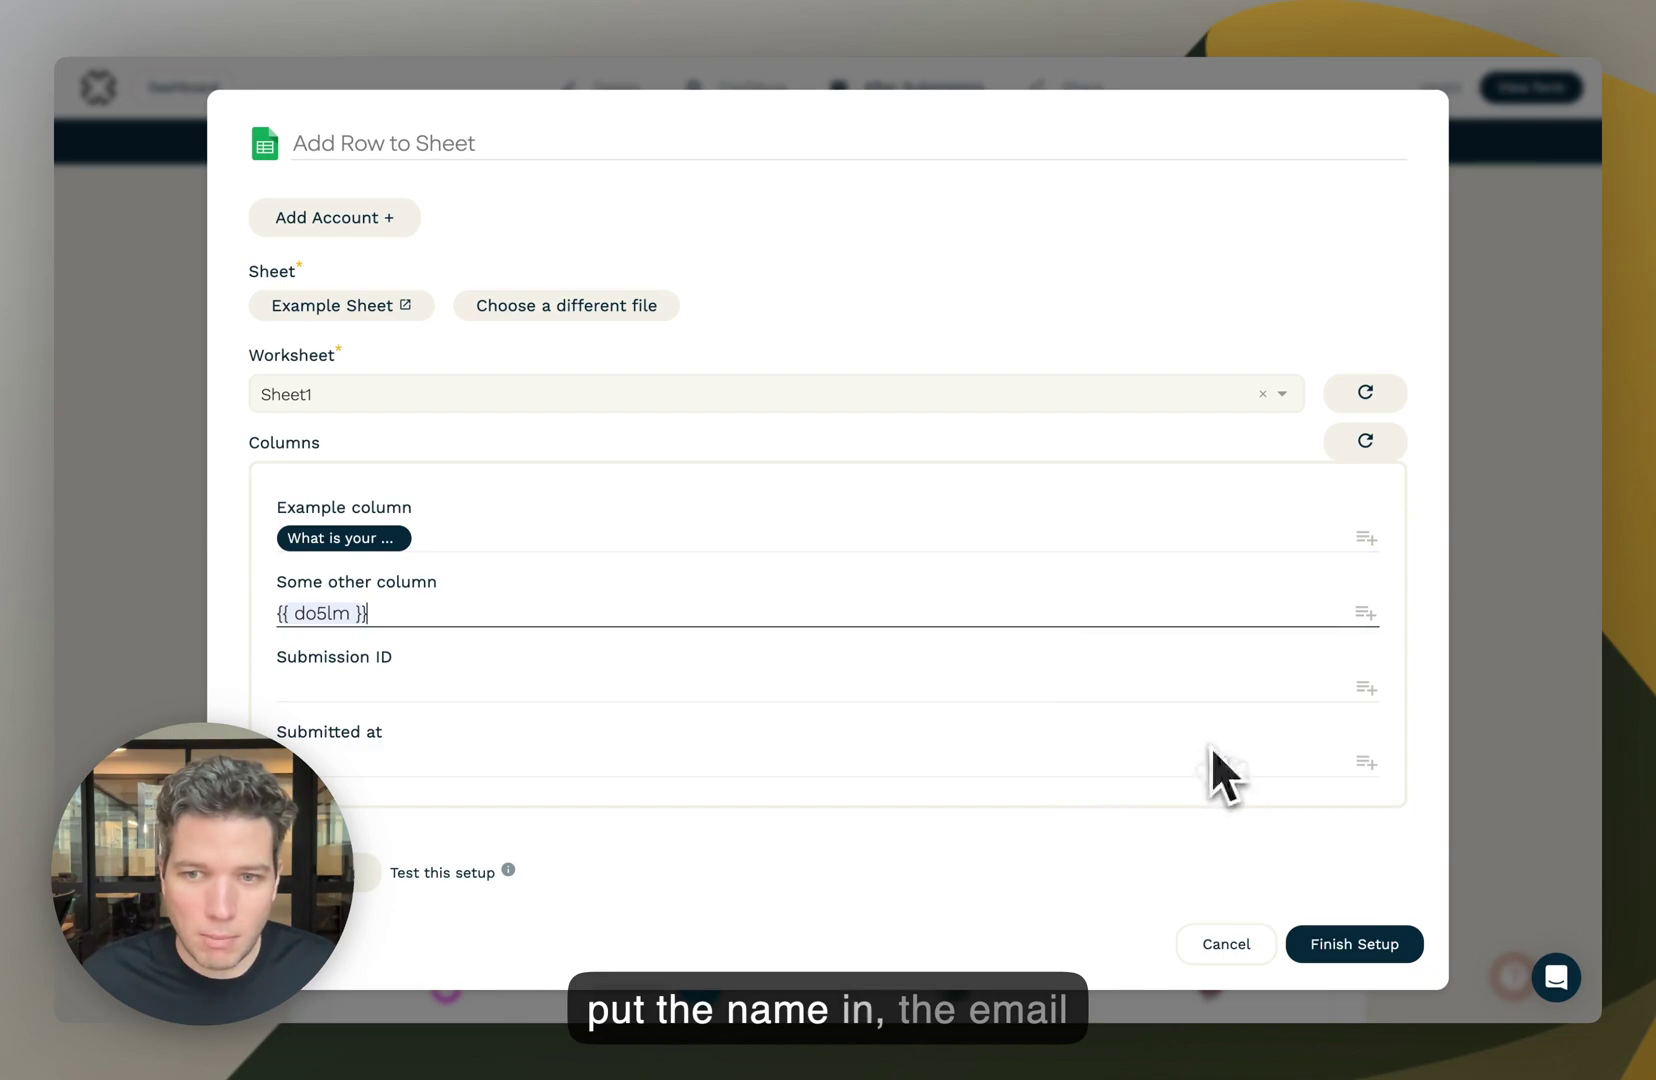
left_click(1368, 690)
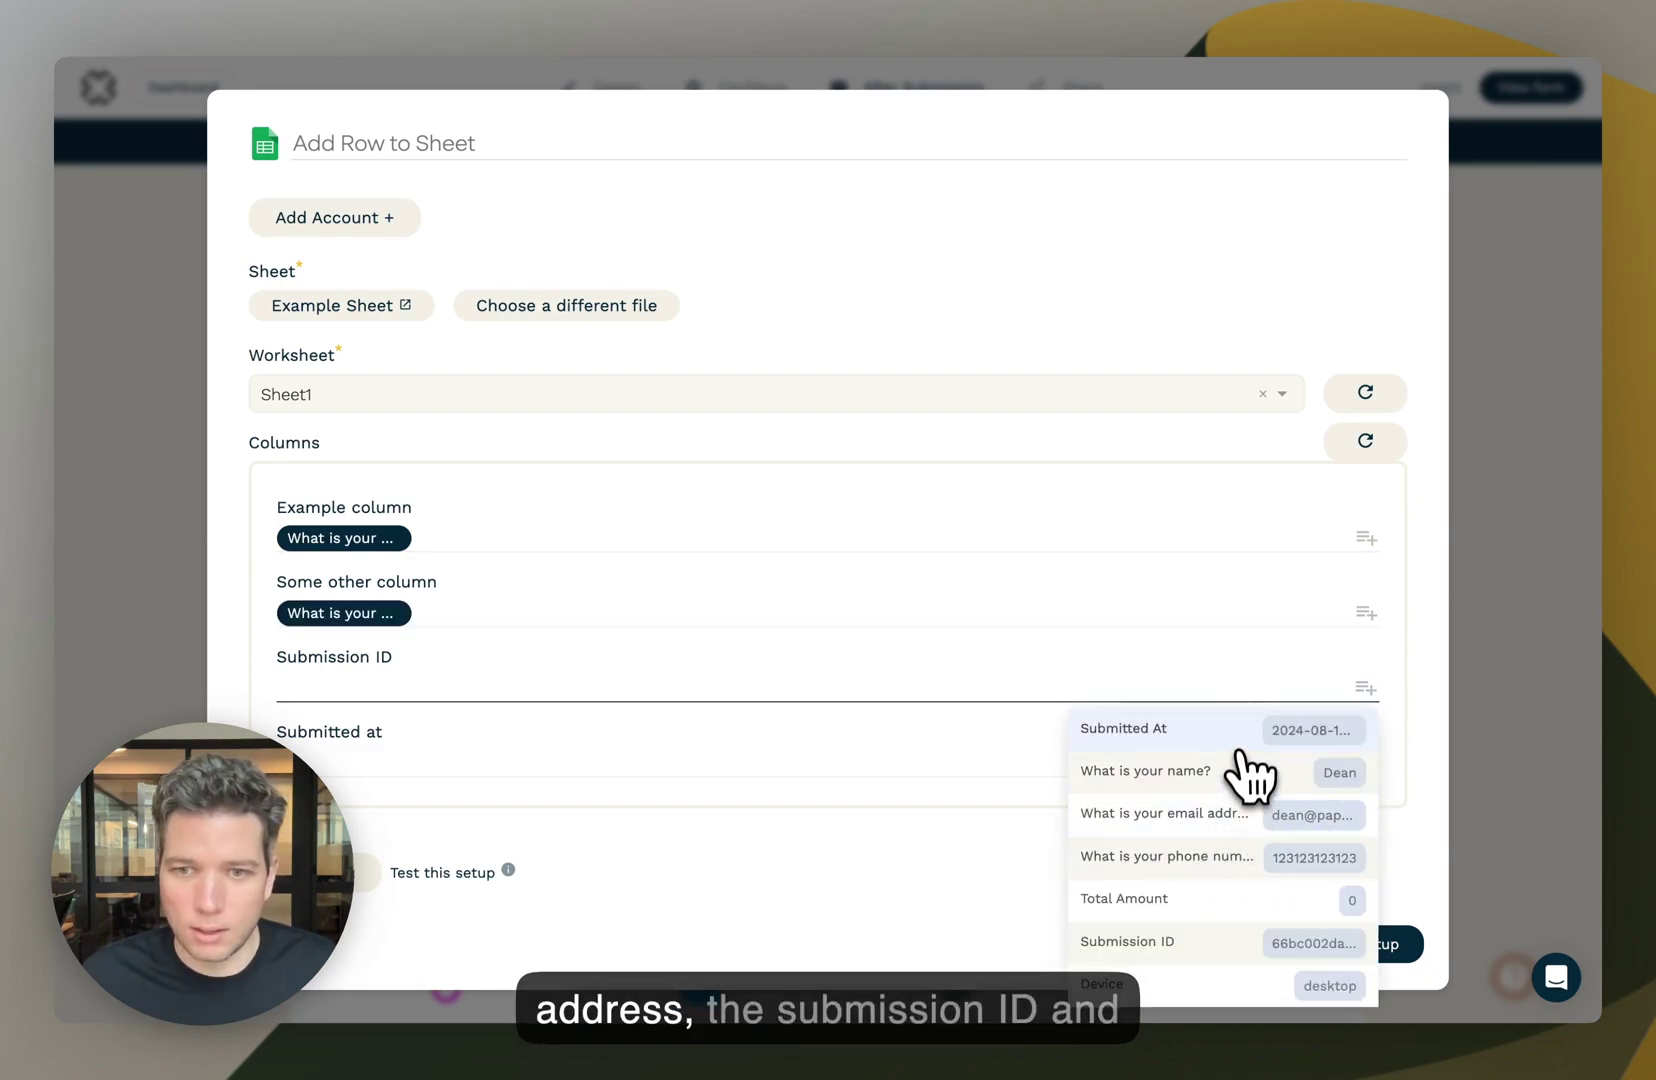
left_click(1232, 886)
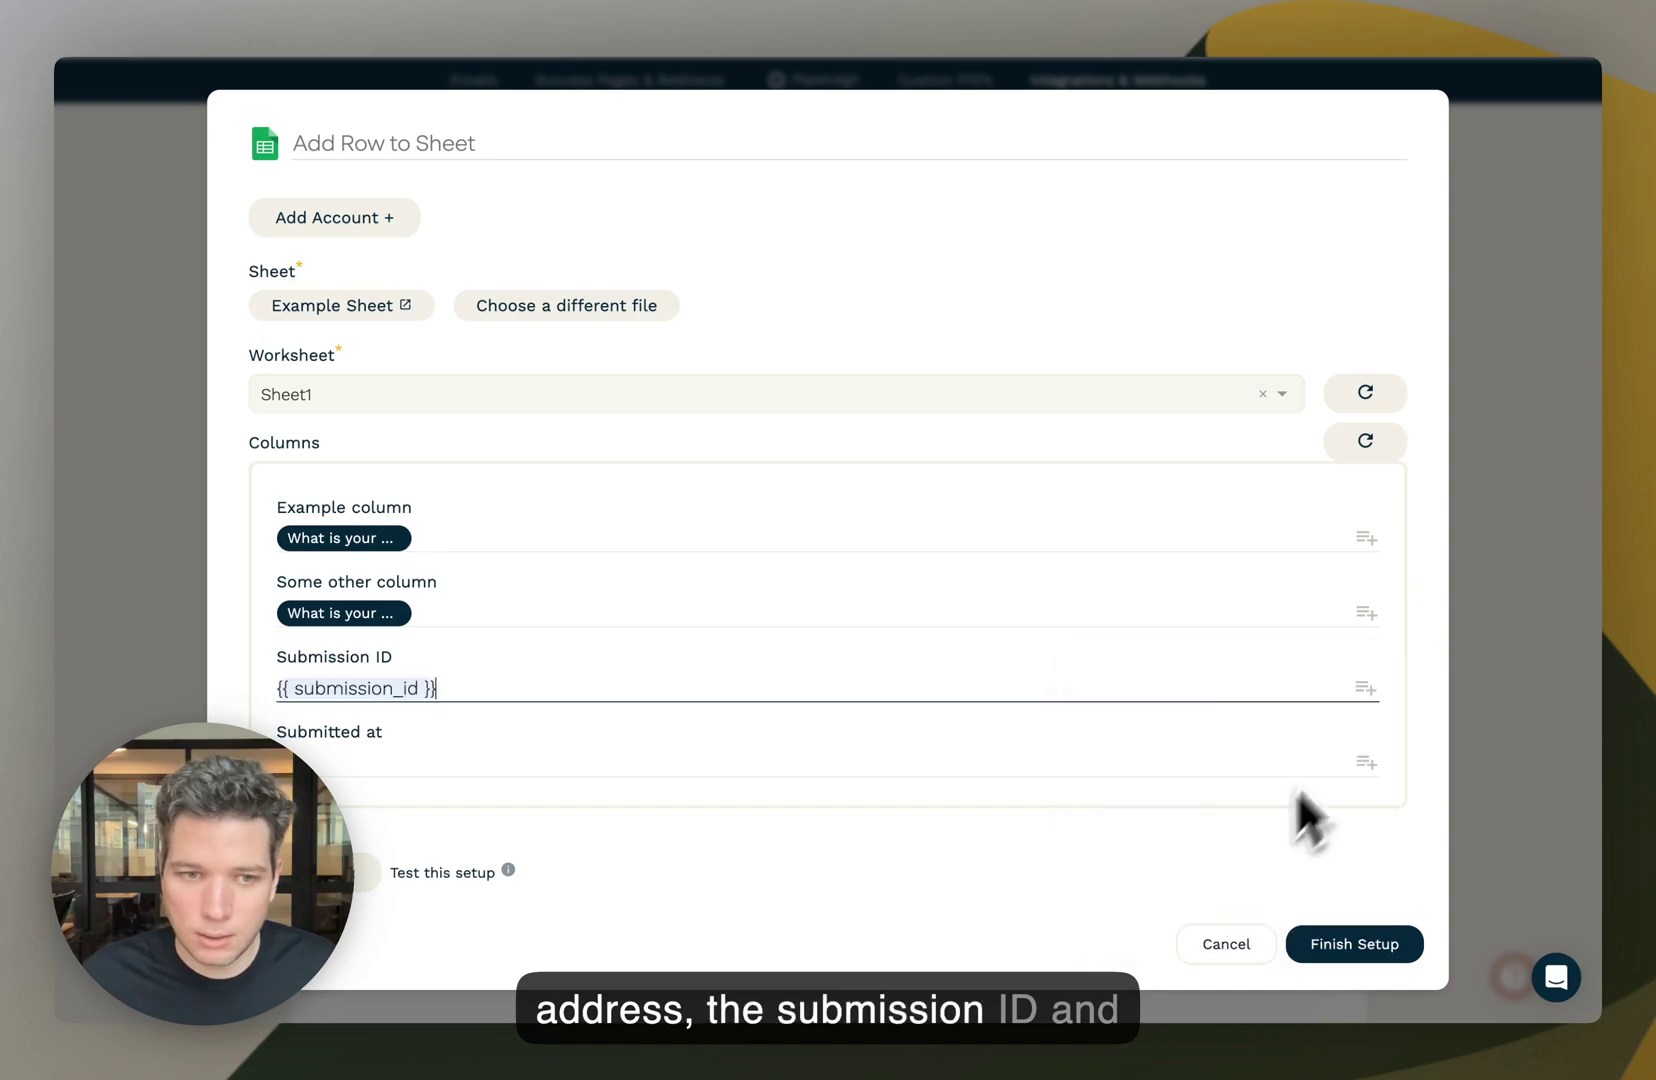
left_click(1366, 760)
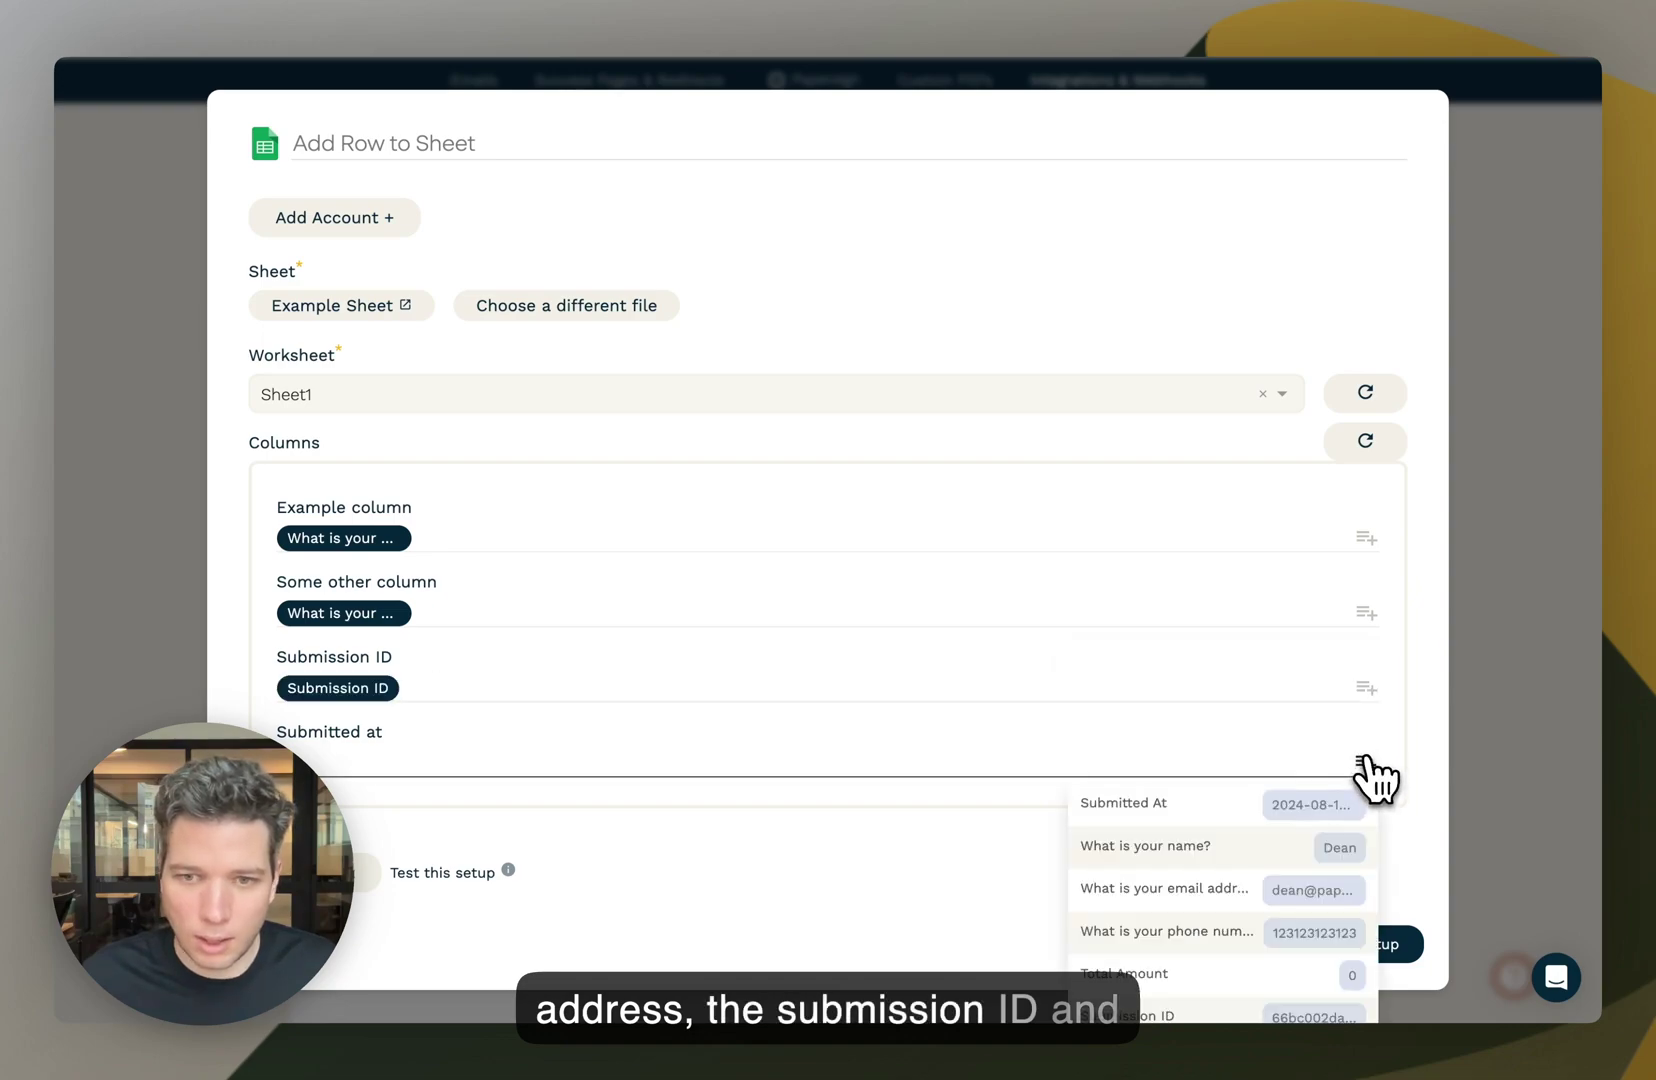
left_click(1238, 802)
- Send a test row to Example Sheet to verify the mapping
left_click(627, 535)
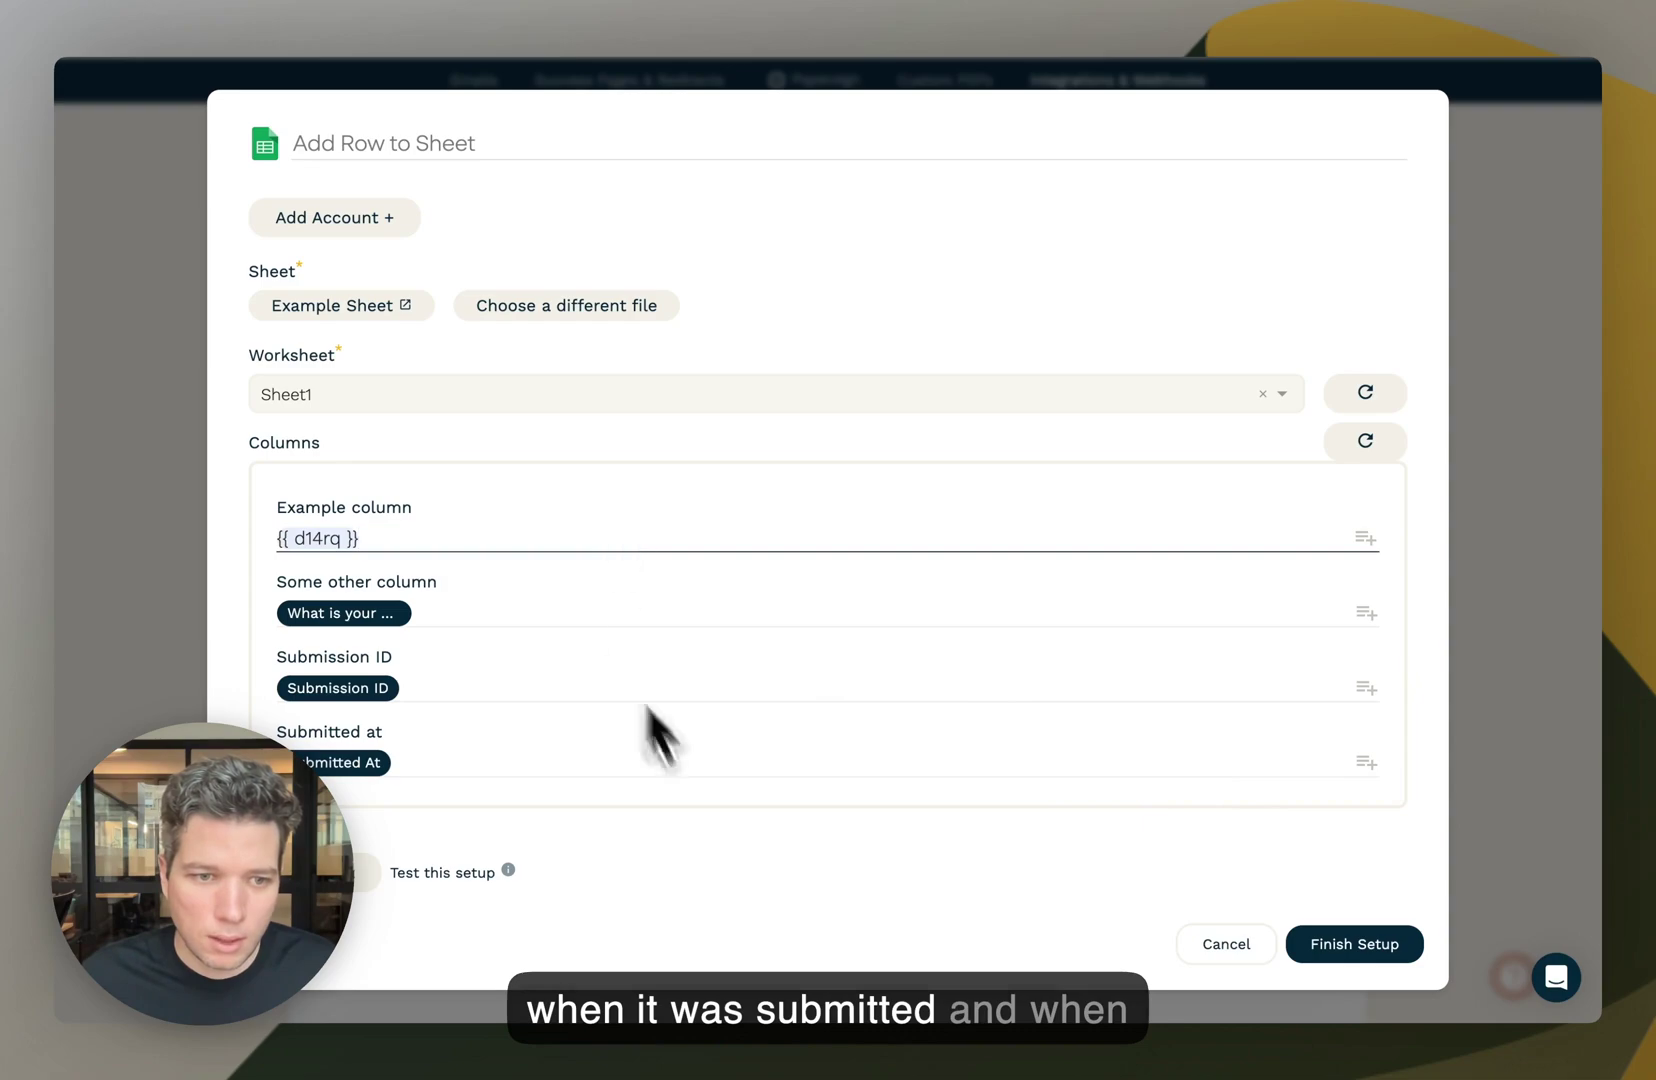
left_click(1016, 887)
scroll(1016, 887, "down", 1)
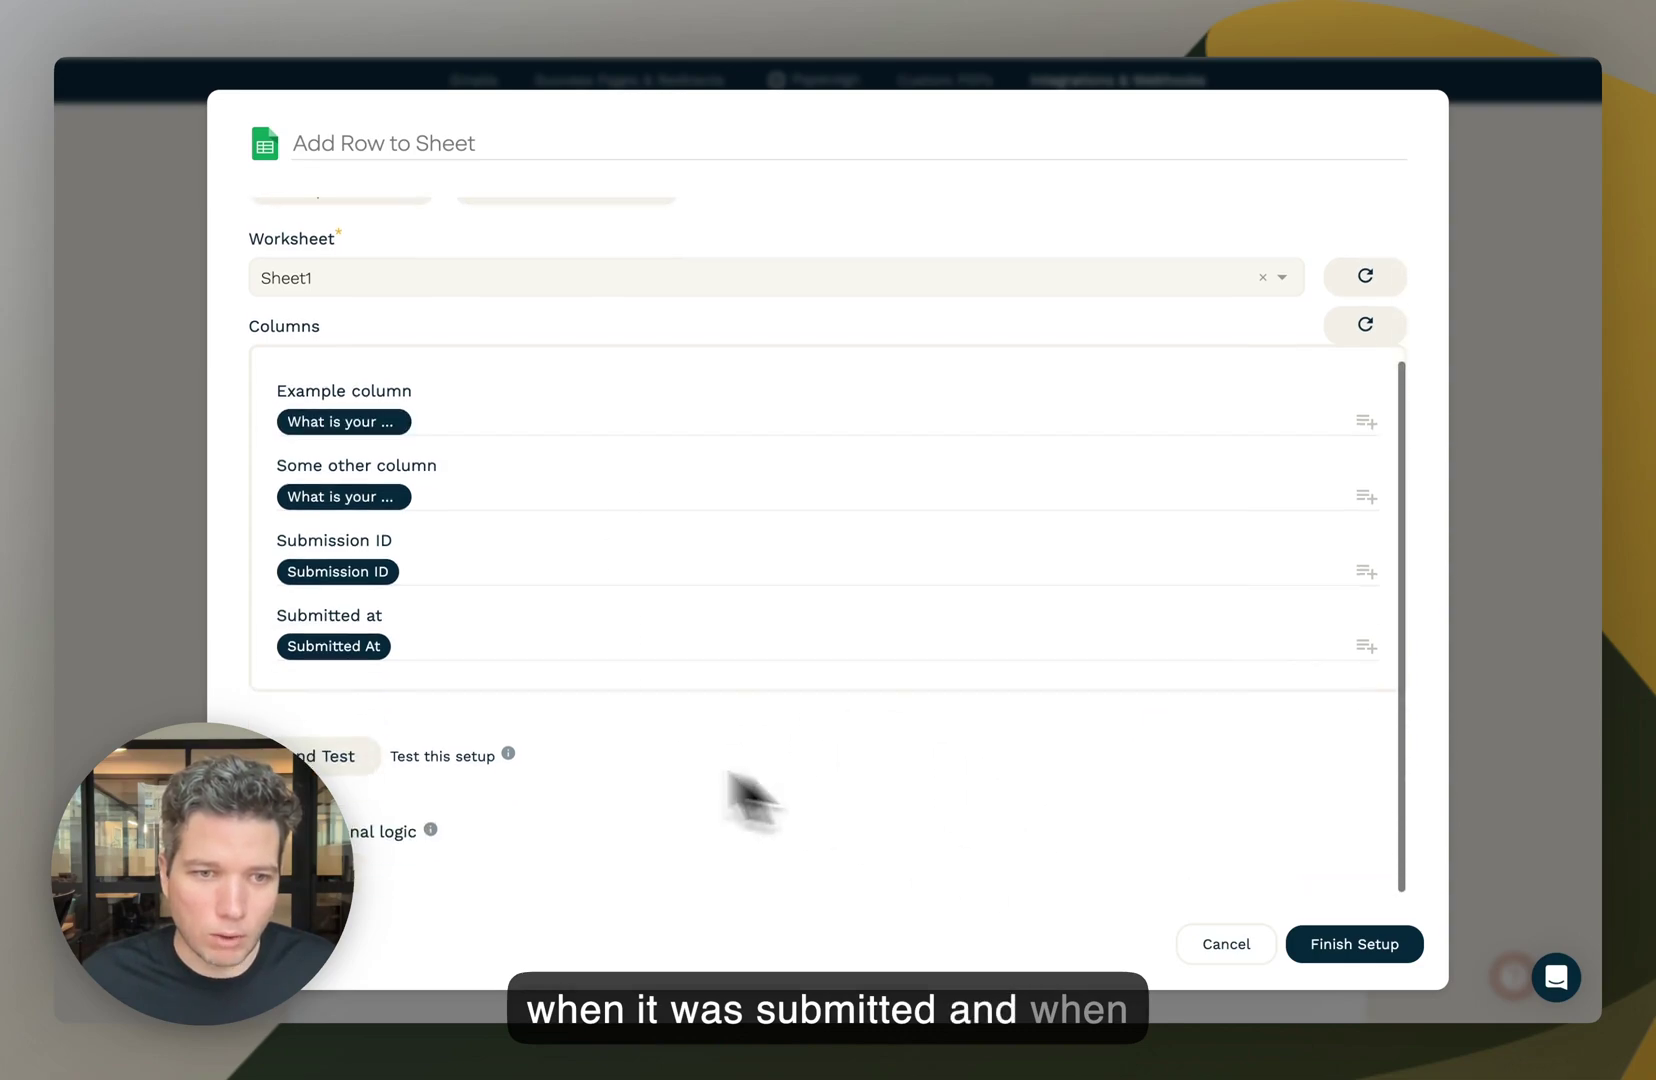
left_click(327, 763)
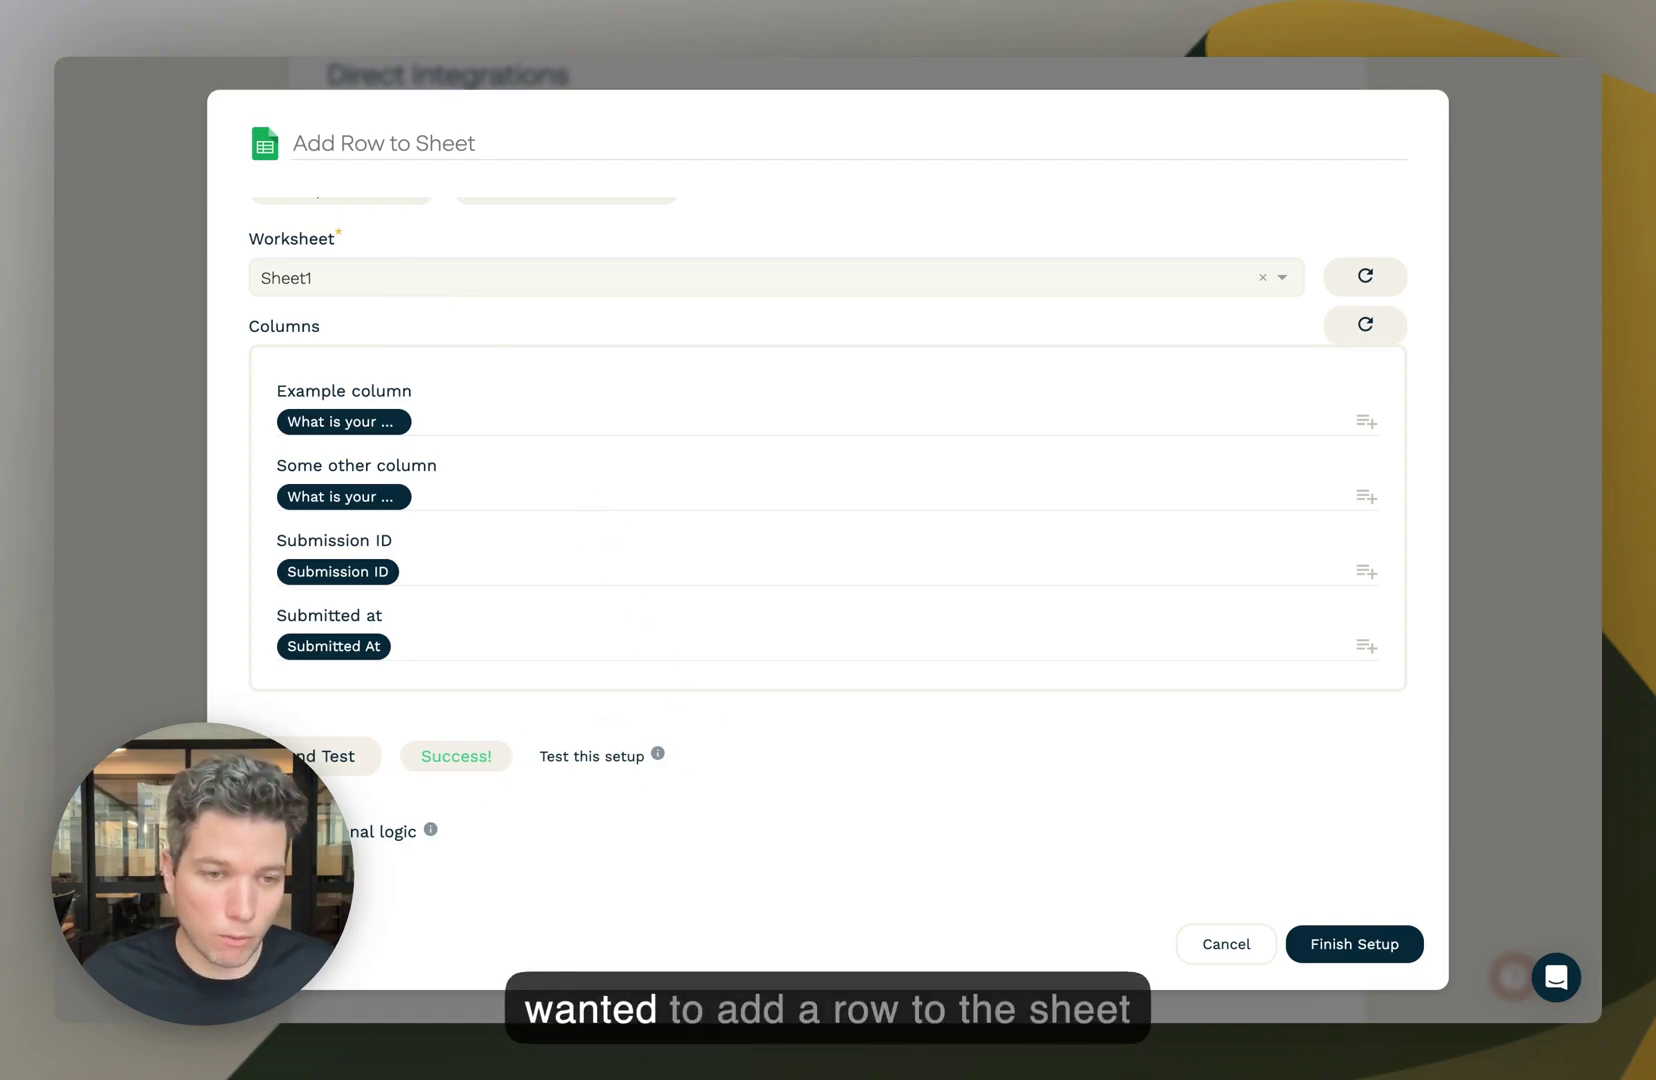
- Leave conditional logic off, finish the Google Sheets integration setup and go to the Share page
left_click(276, 868)
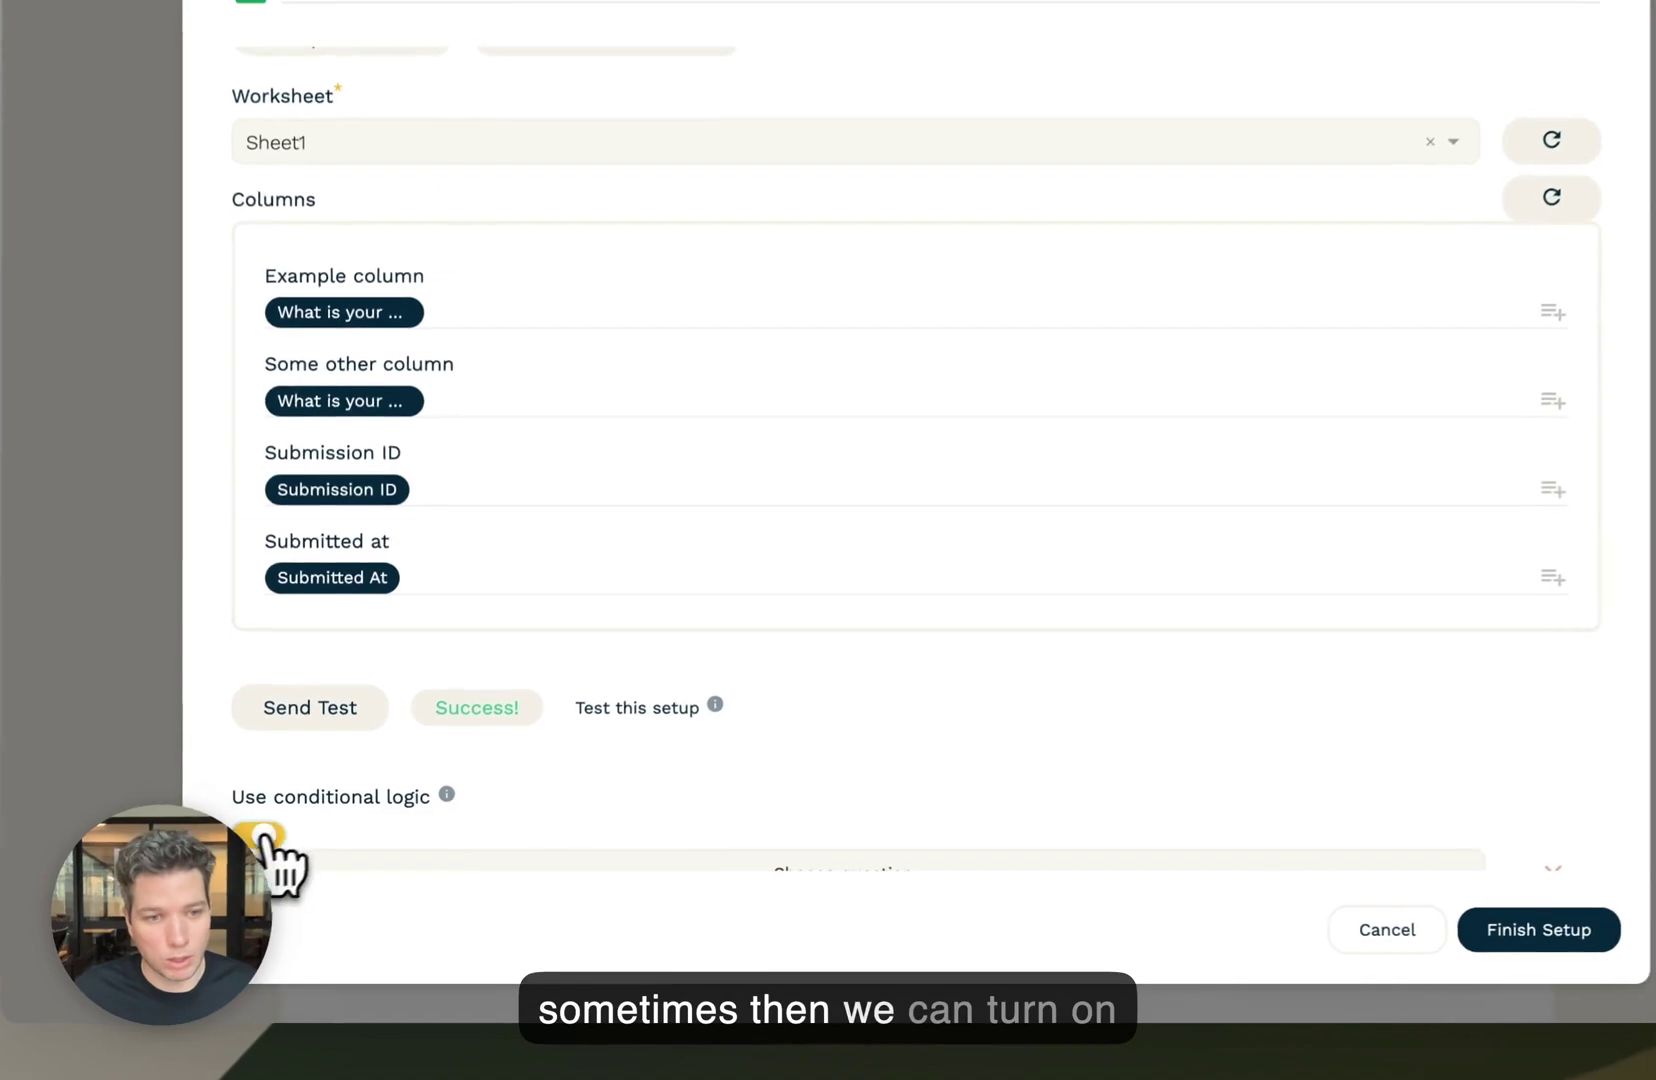
scroll(382, 846, "down", 1)
left_click(259, 715)
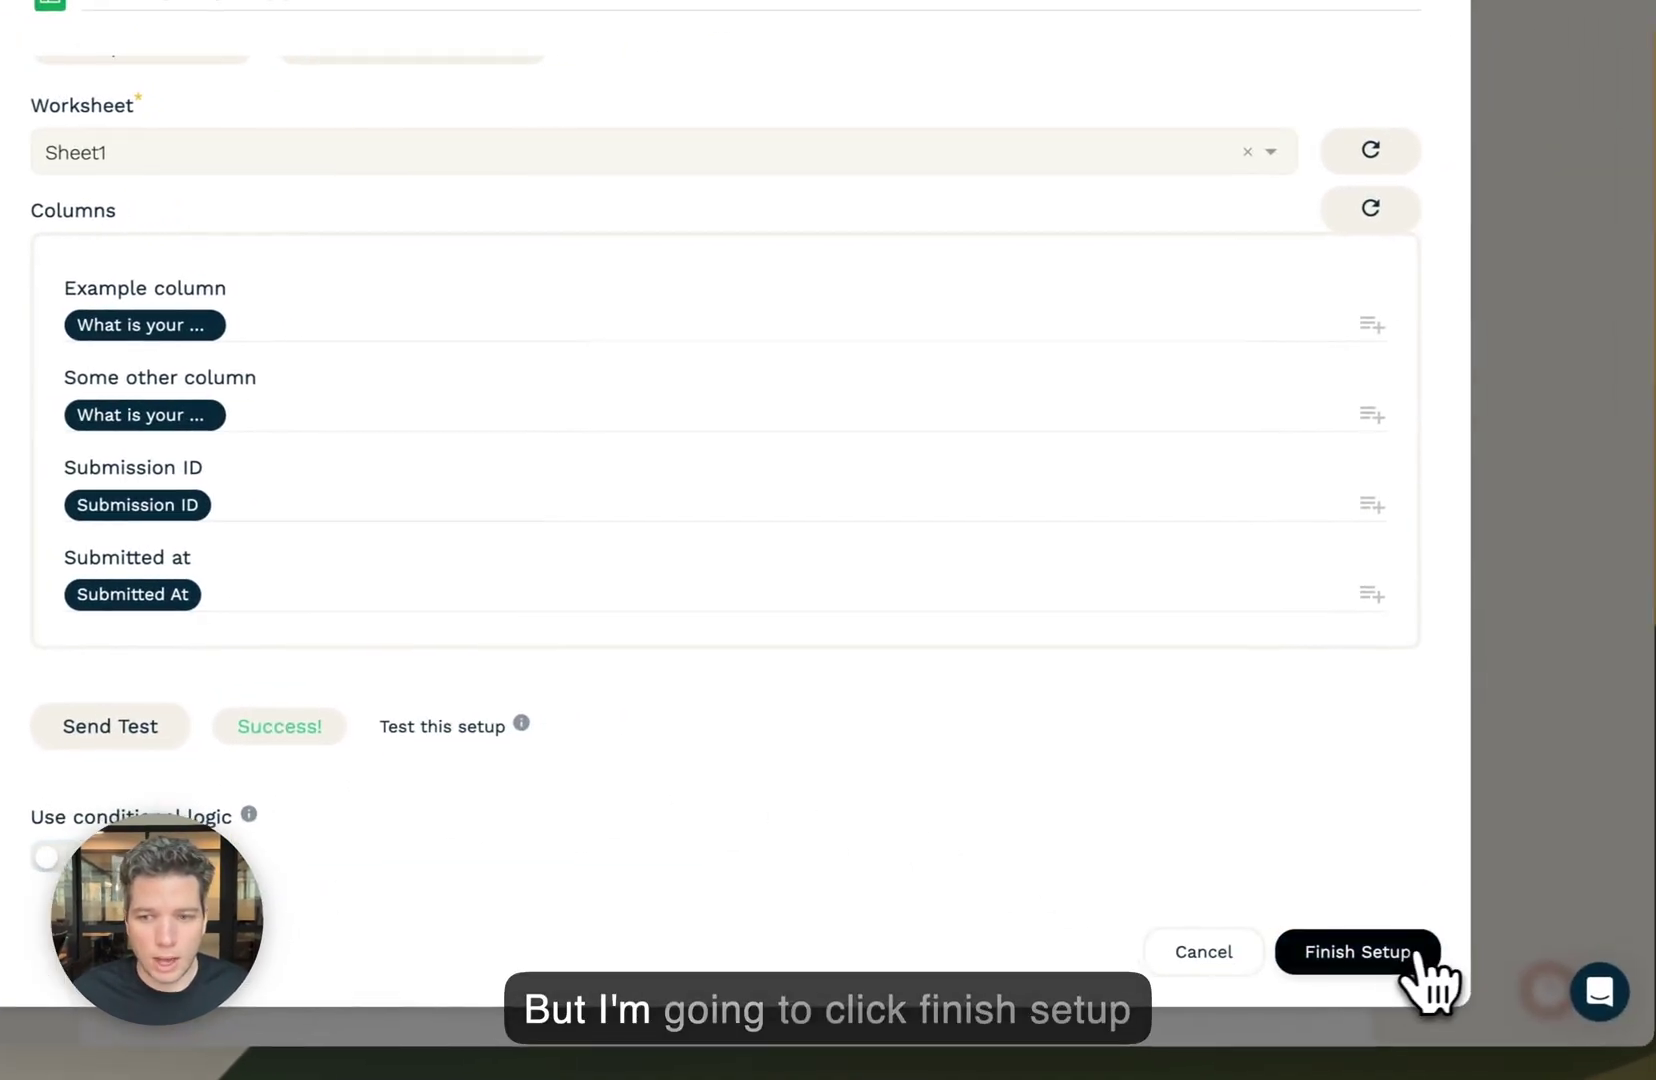
left_click(1405, 955)
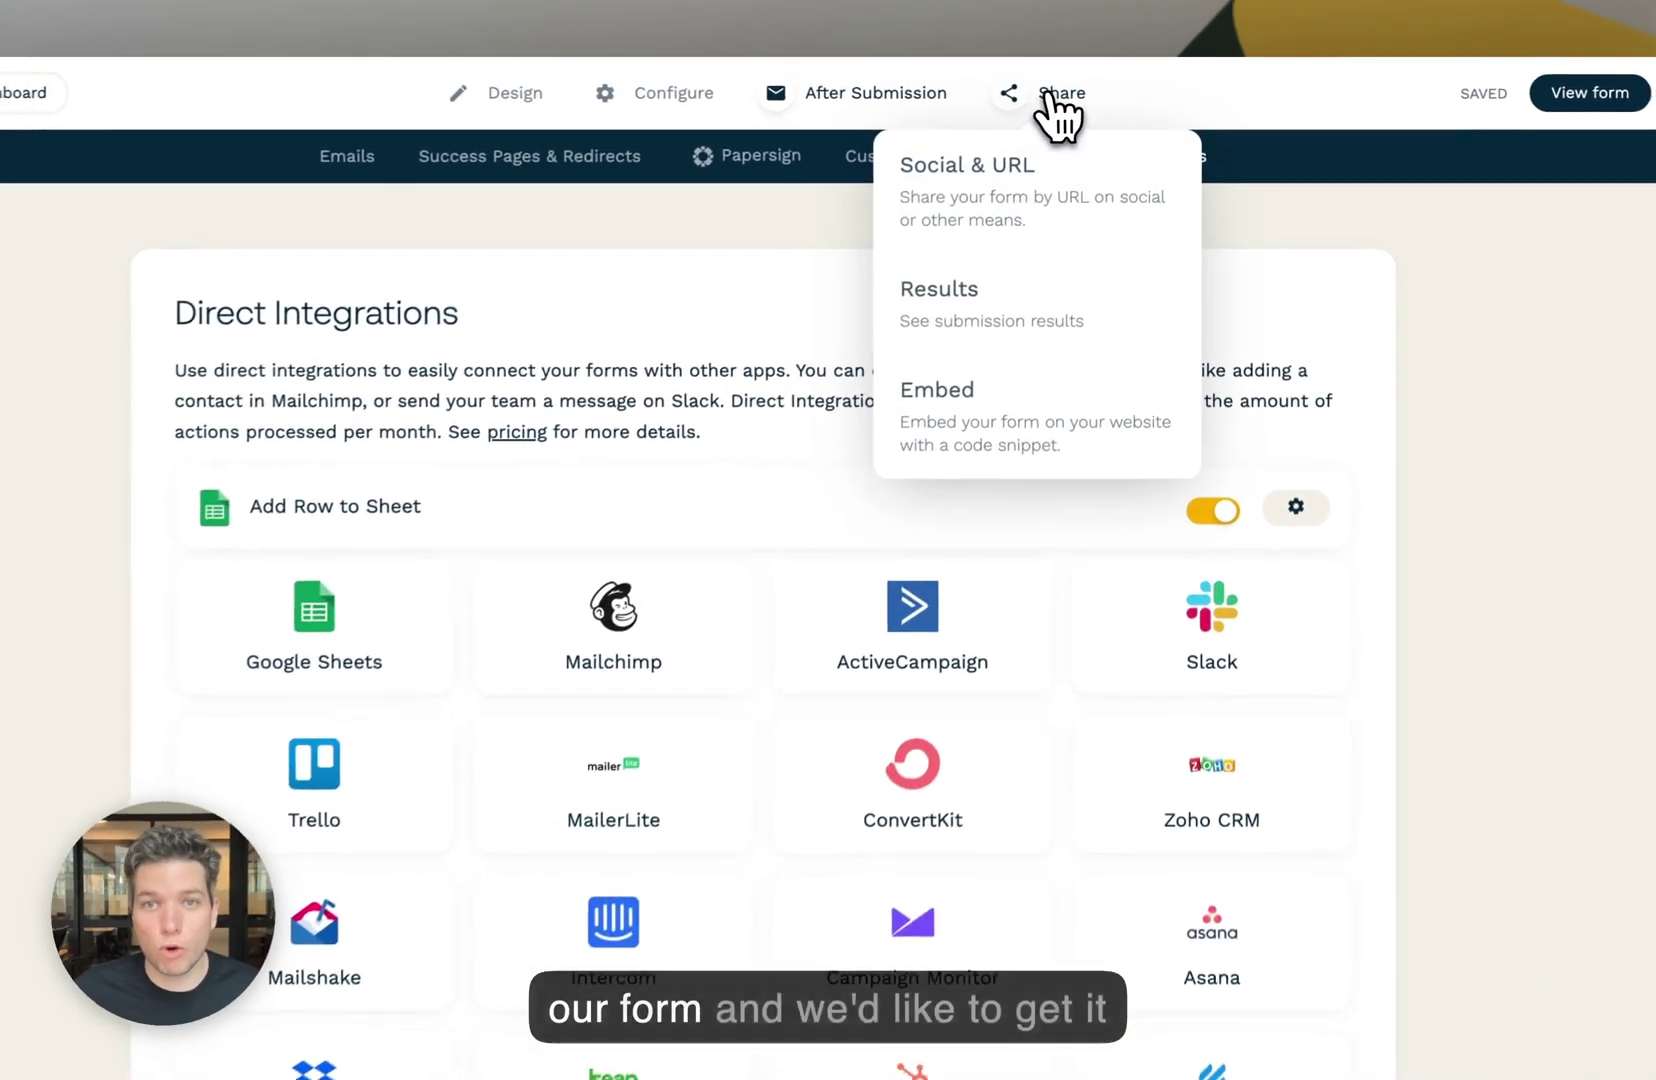
left_click(1048, 94)
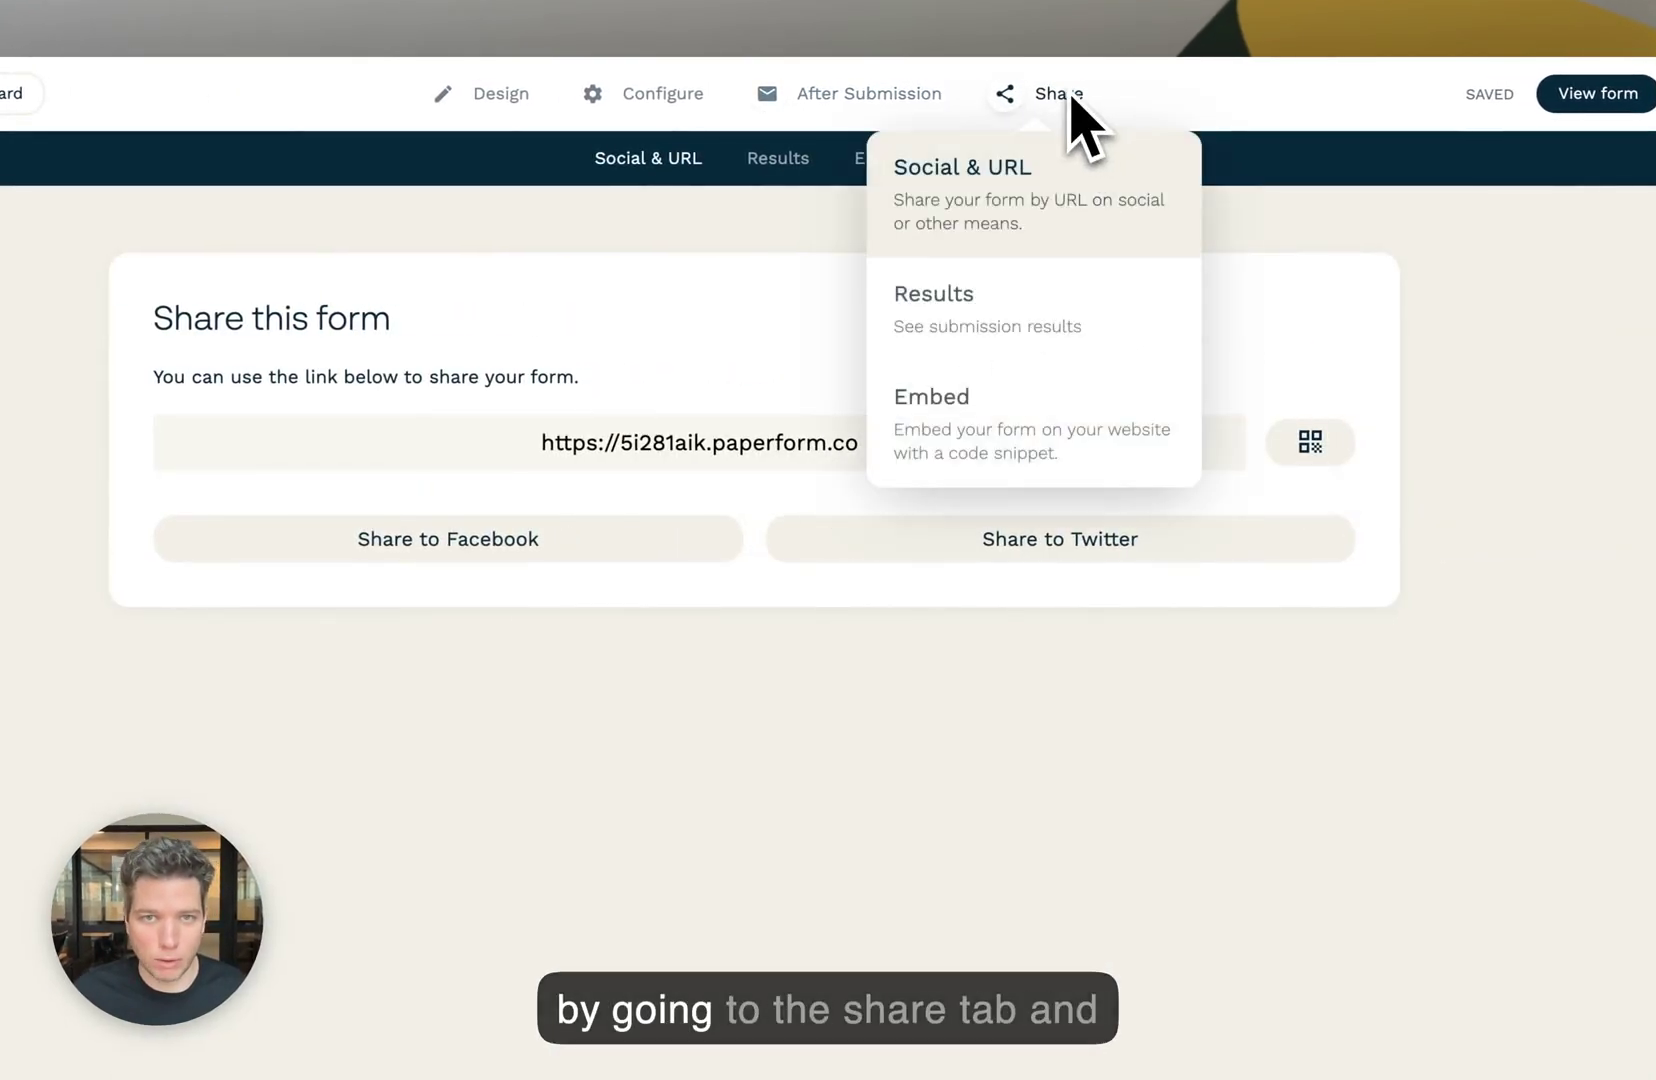
left_click(868, 444)
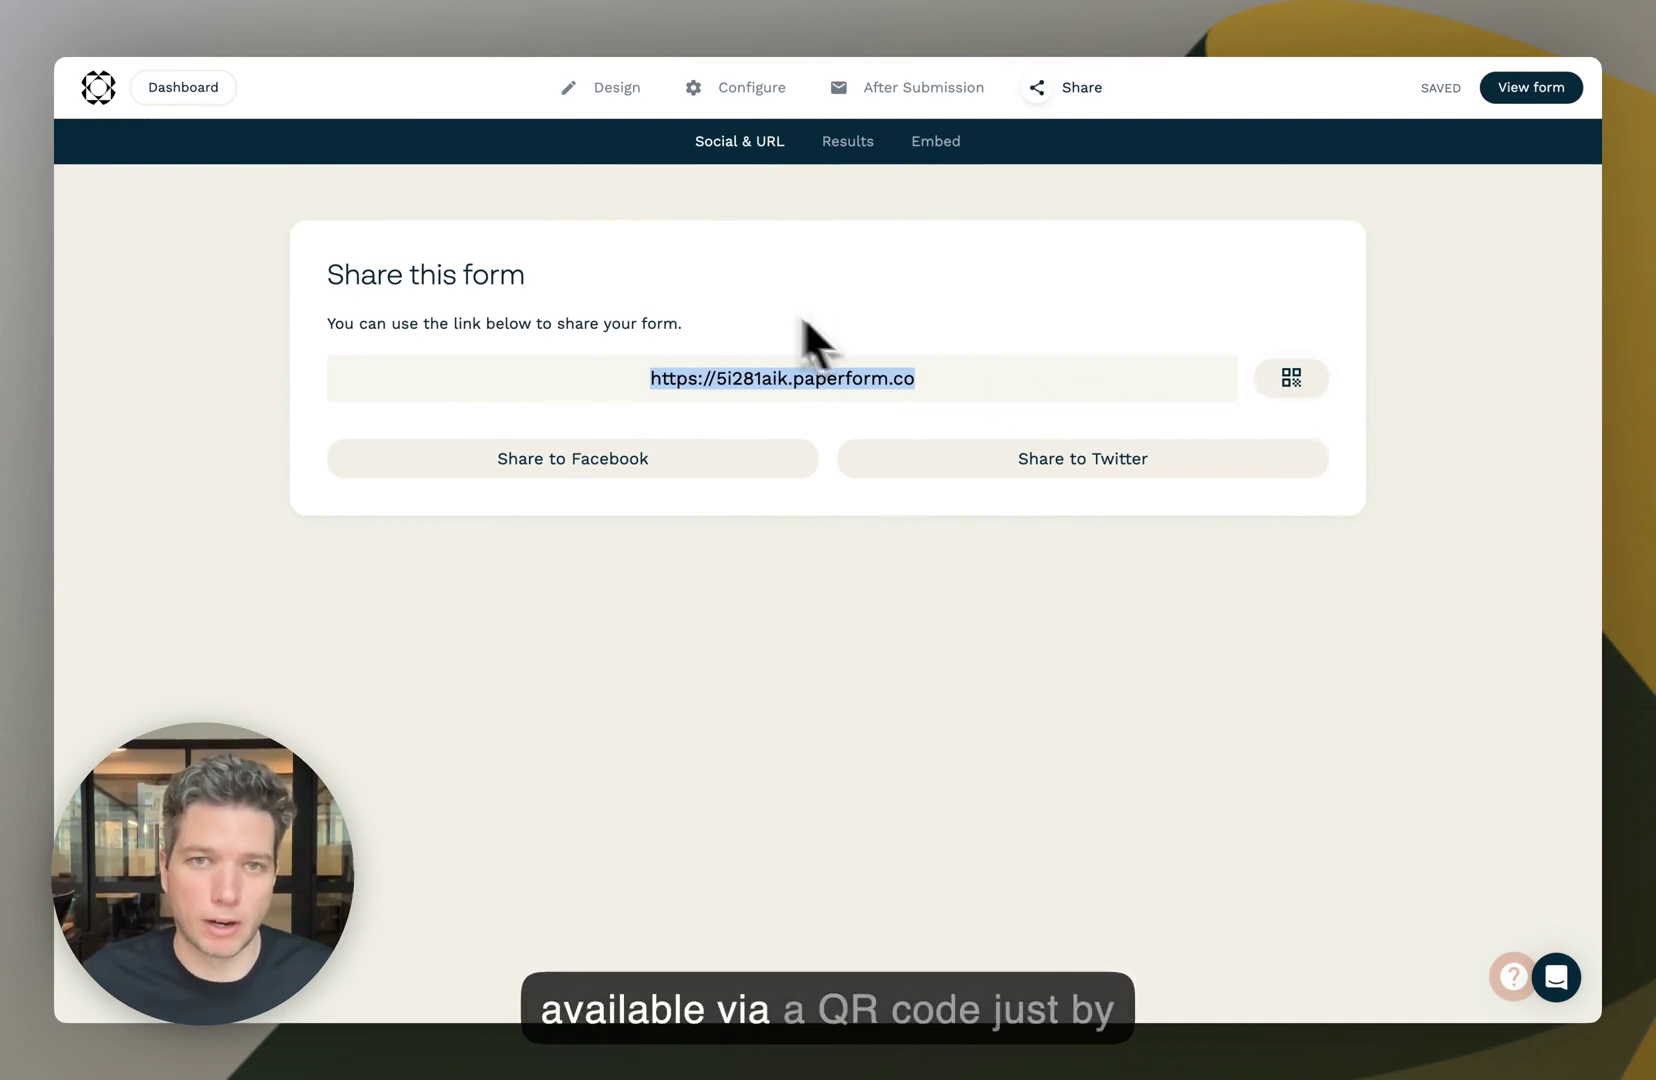
left_click(1291, 378)
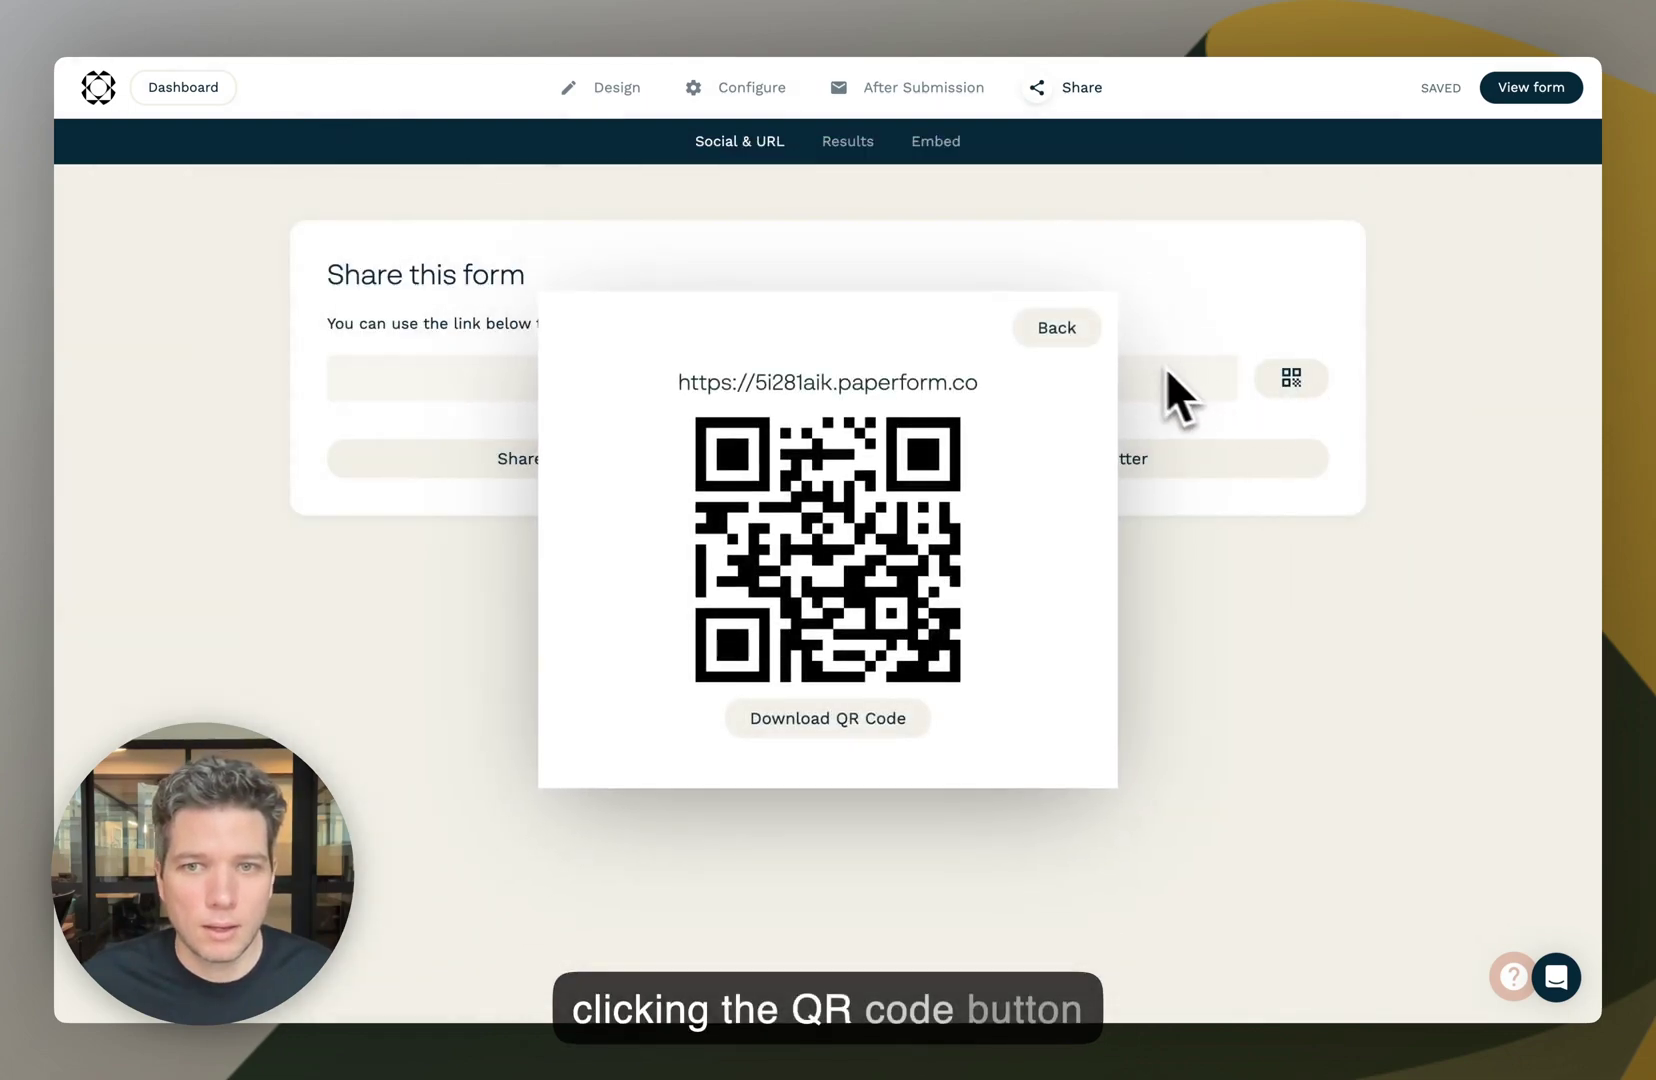
left_click(1060, 330)
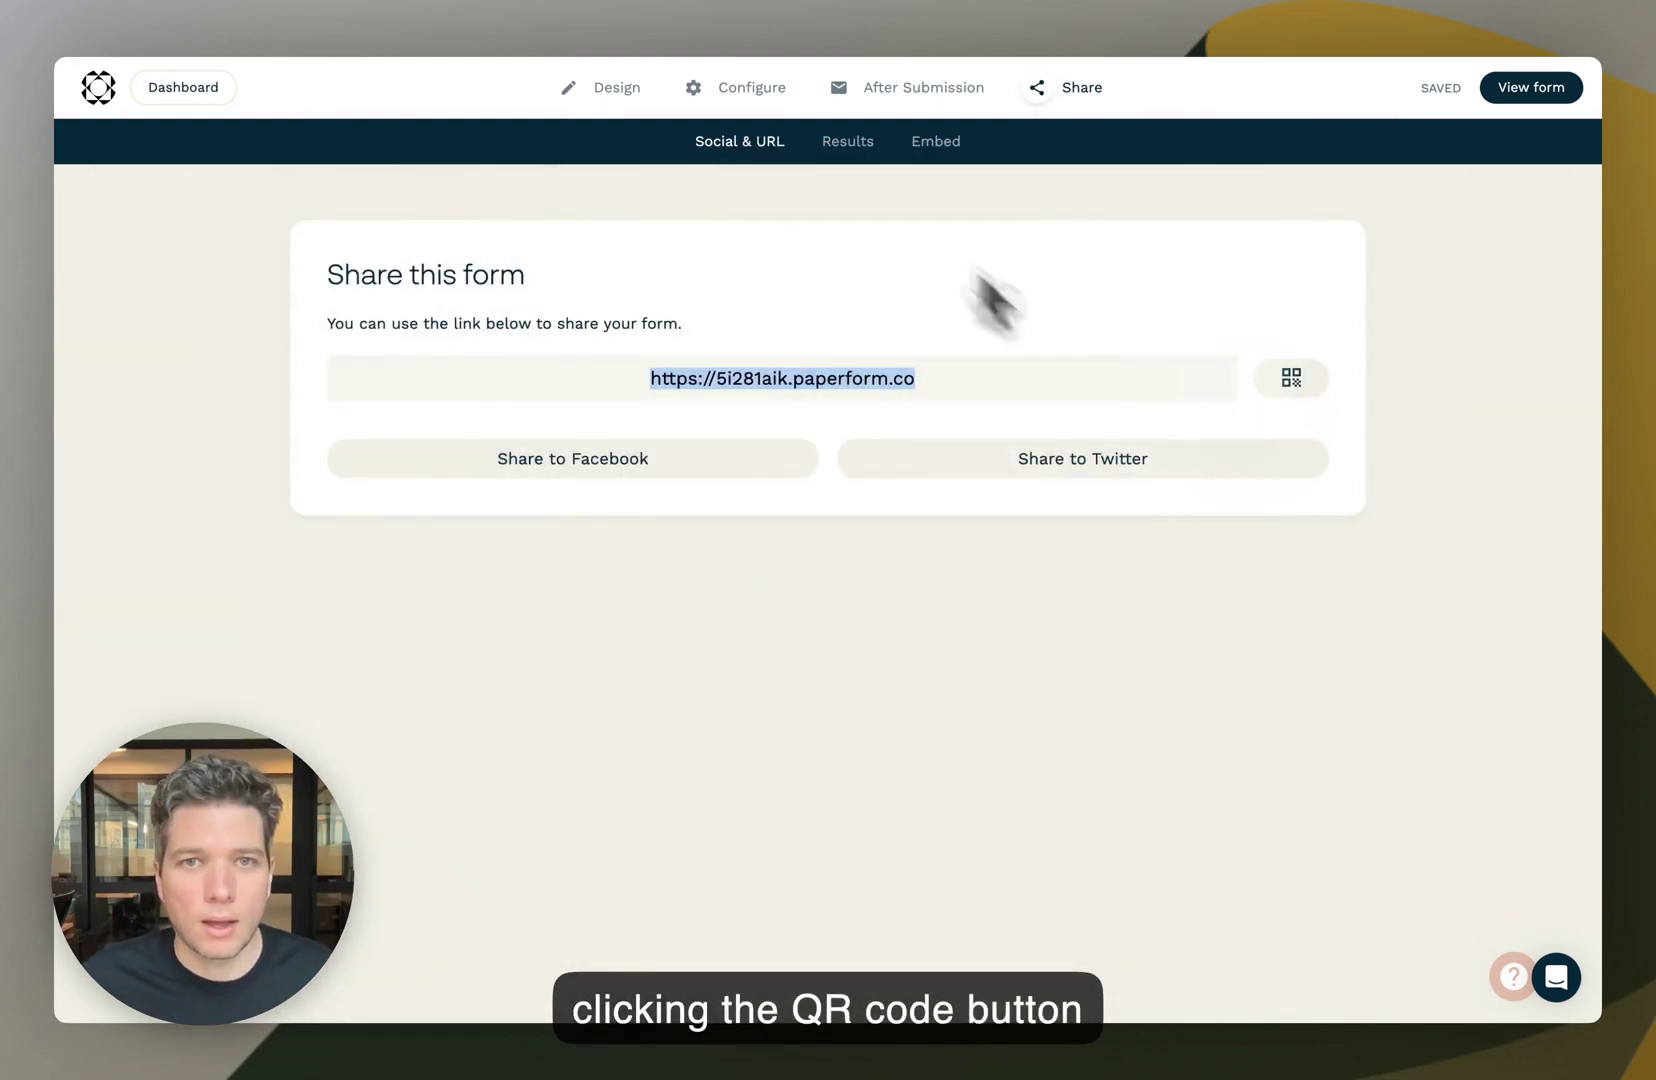
- Review the form's single submission in the Results table, scrolling across its columns
left_click(850, 142)
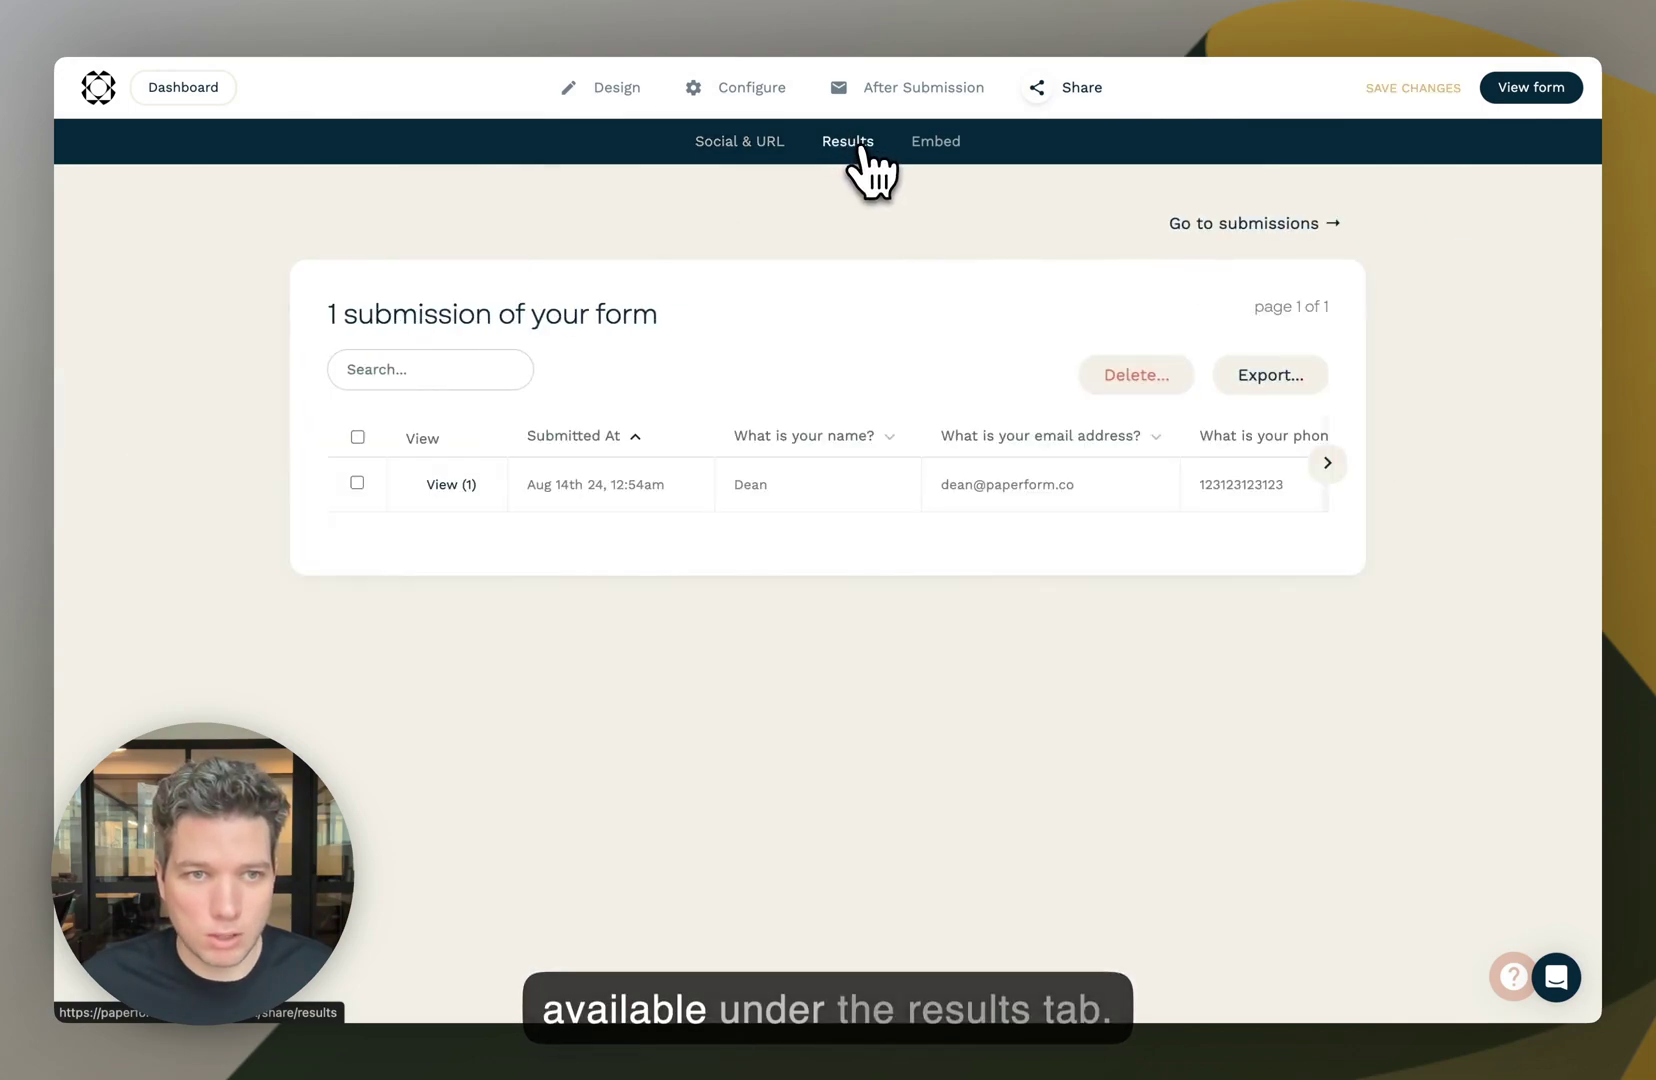
scroll(520, 510, "right", 5)
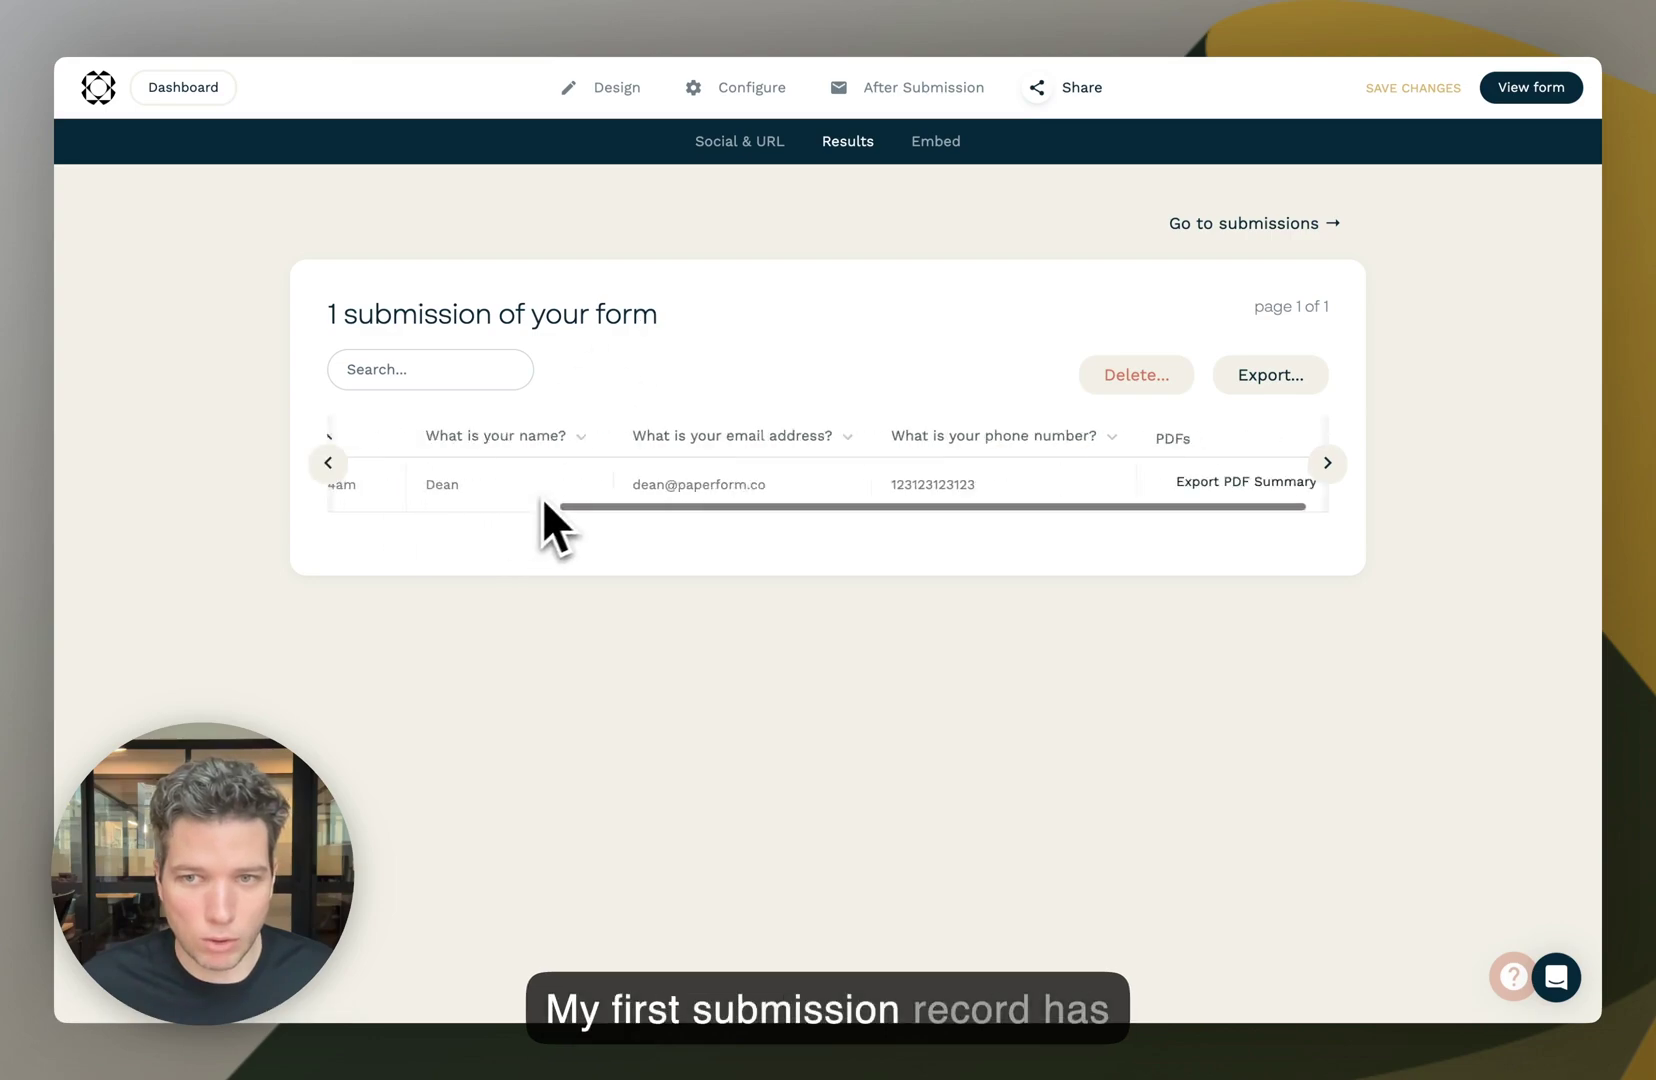
scroll(560, 515, "left", 5)
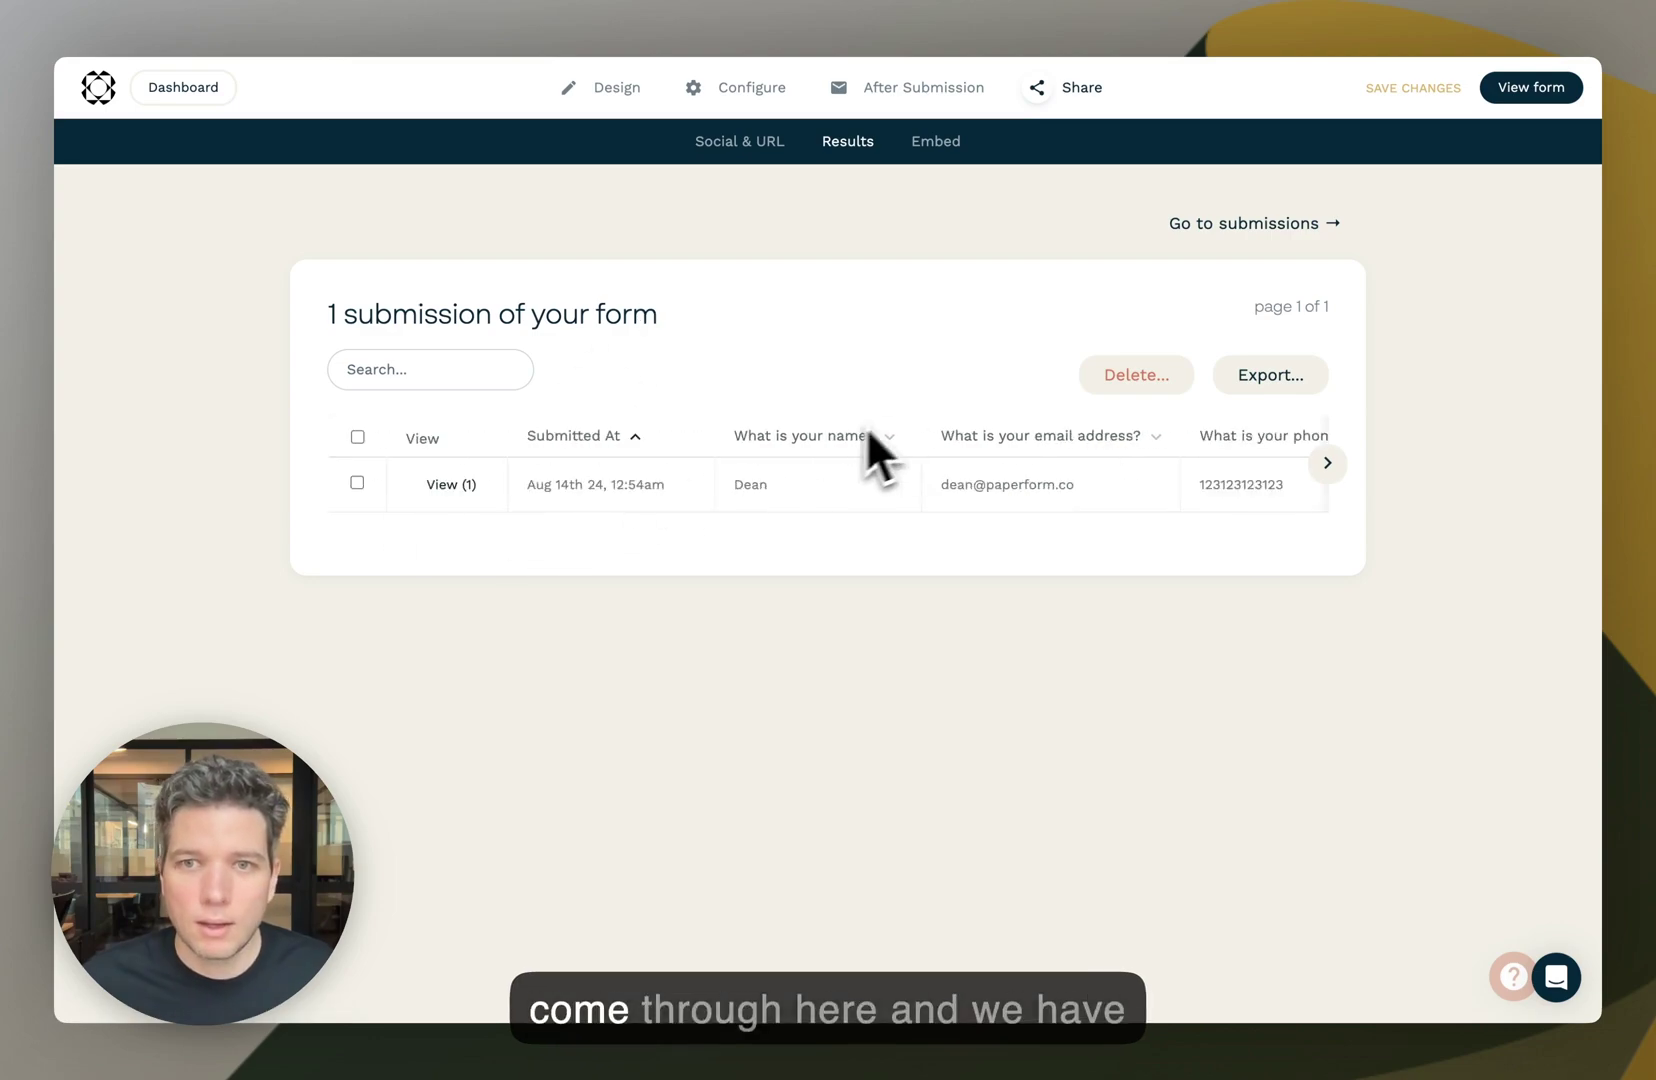
- Look through the inline, full-screen and popup embed codes, then return to Design
left_click(940, 145)
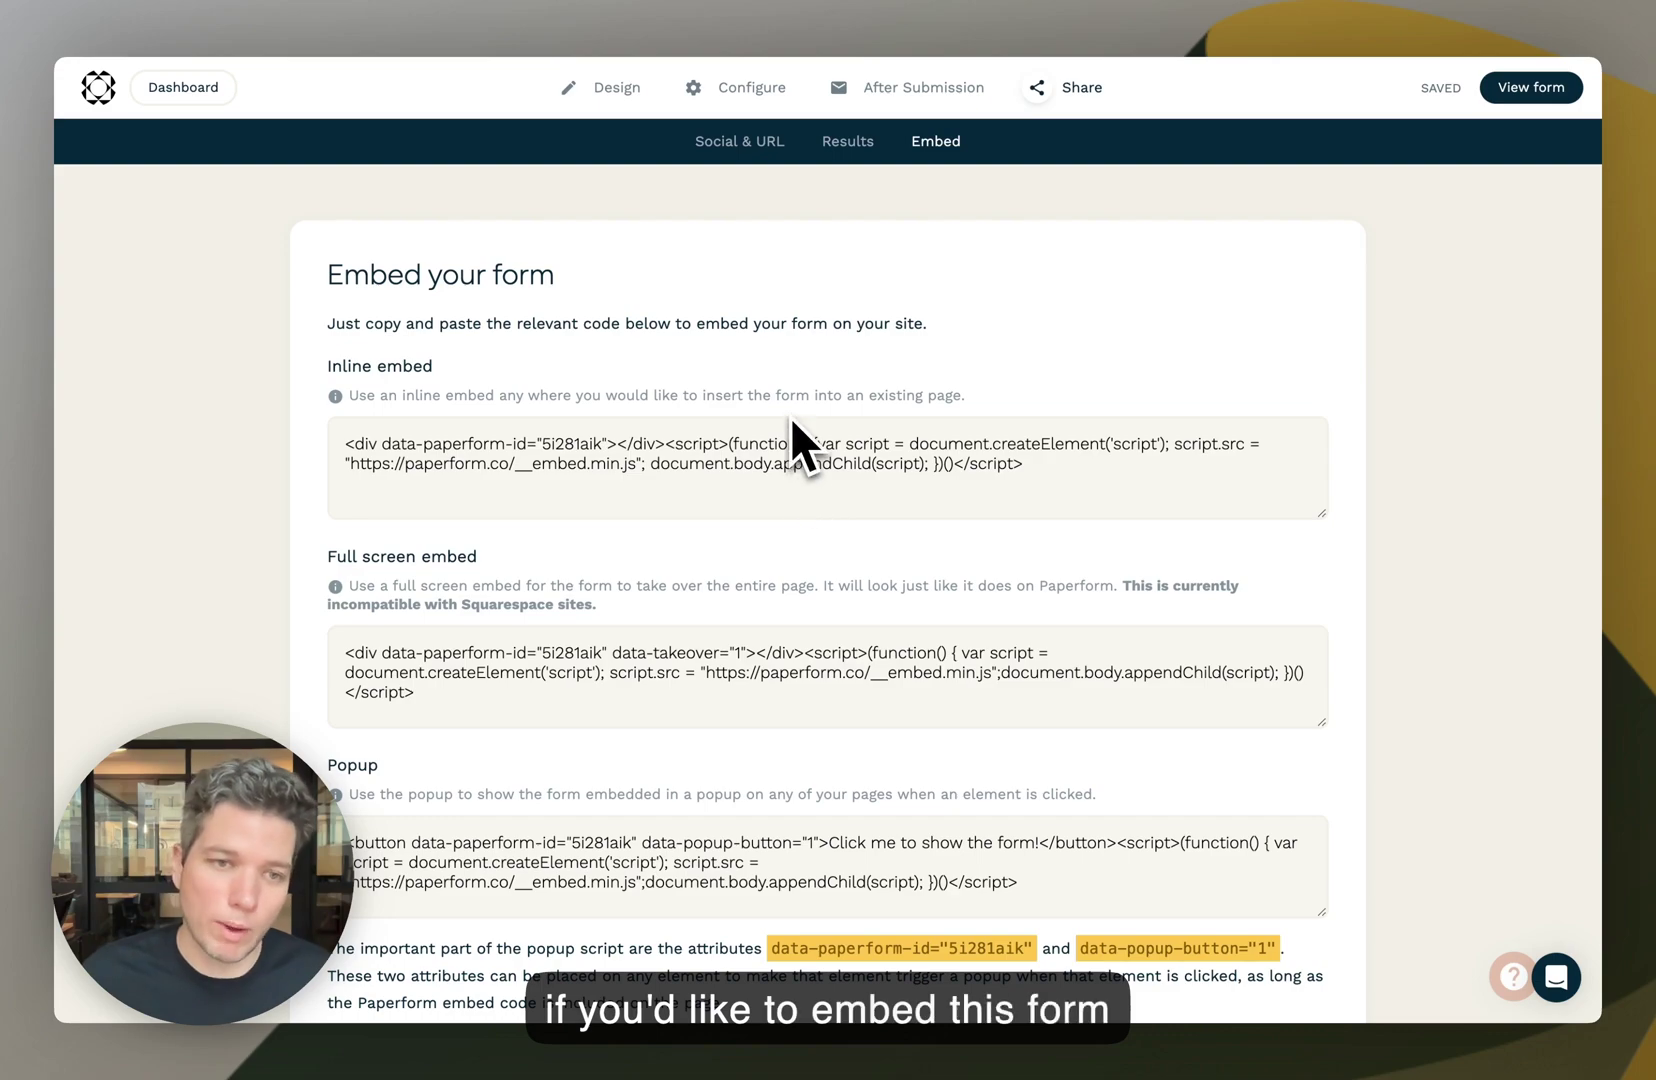
scroll(900, 480, "down", 3)
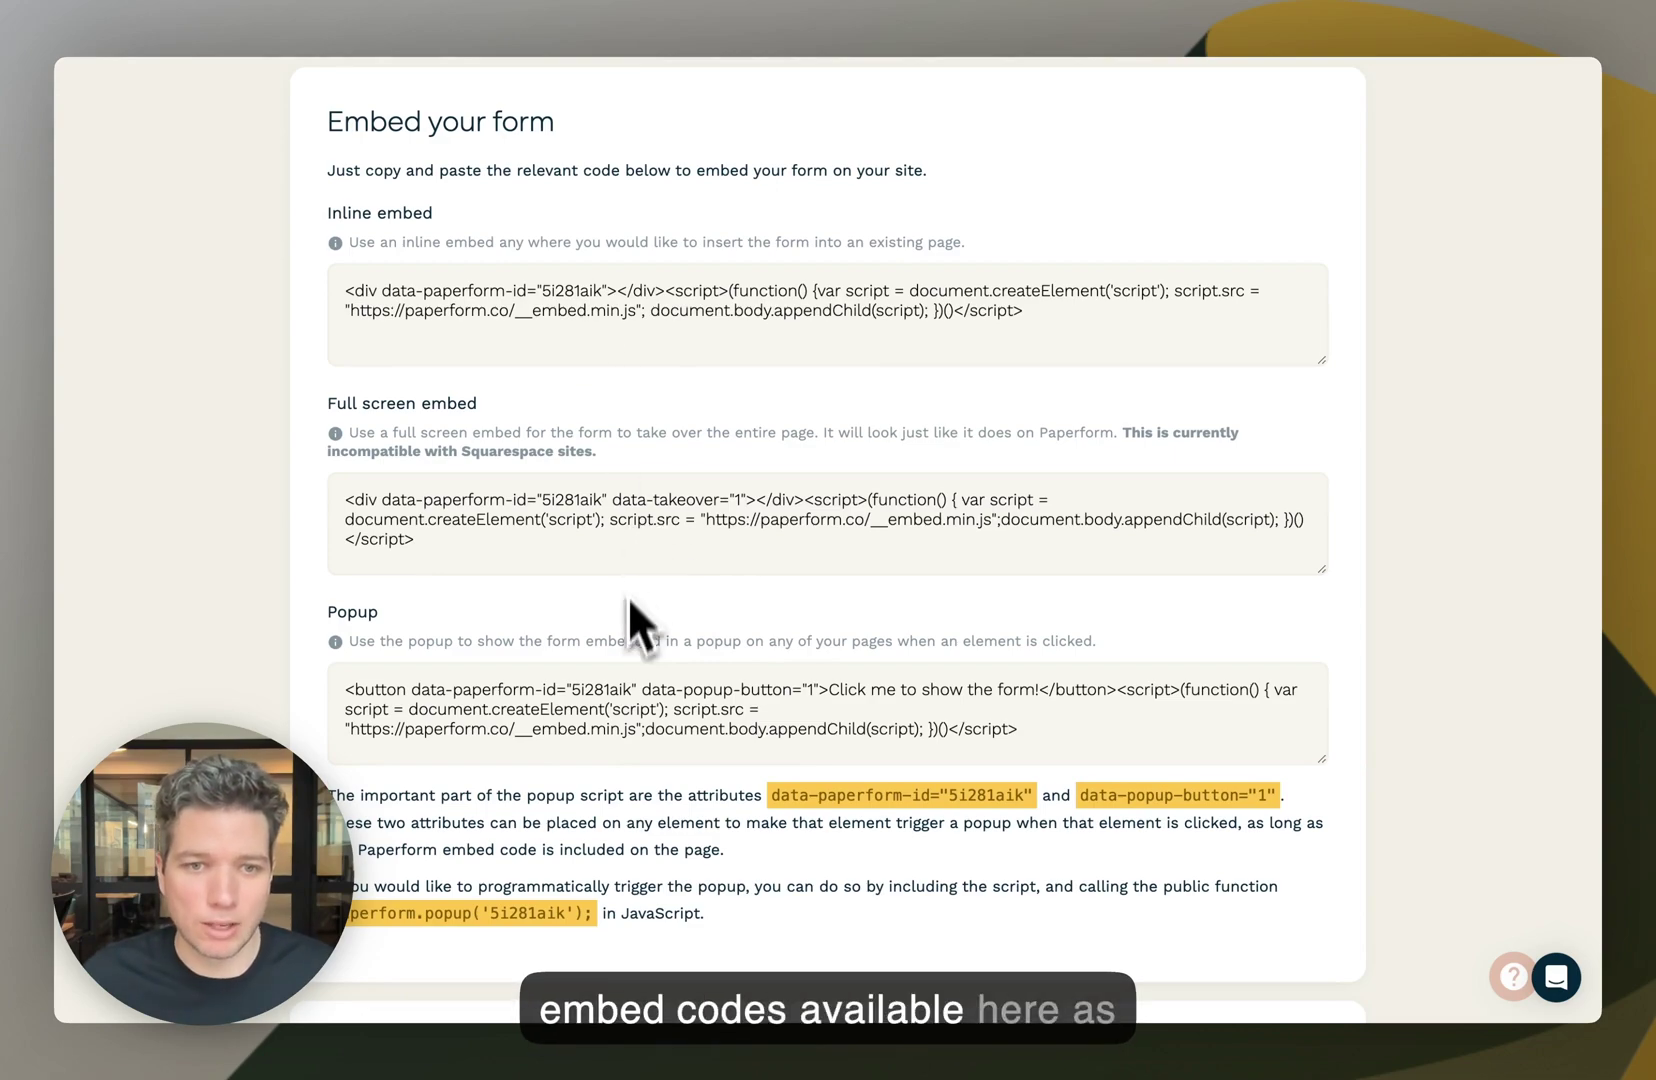
scroll(640, 650, "up", 3)
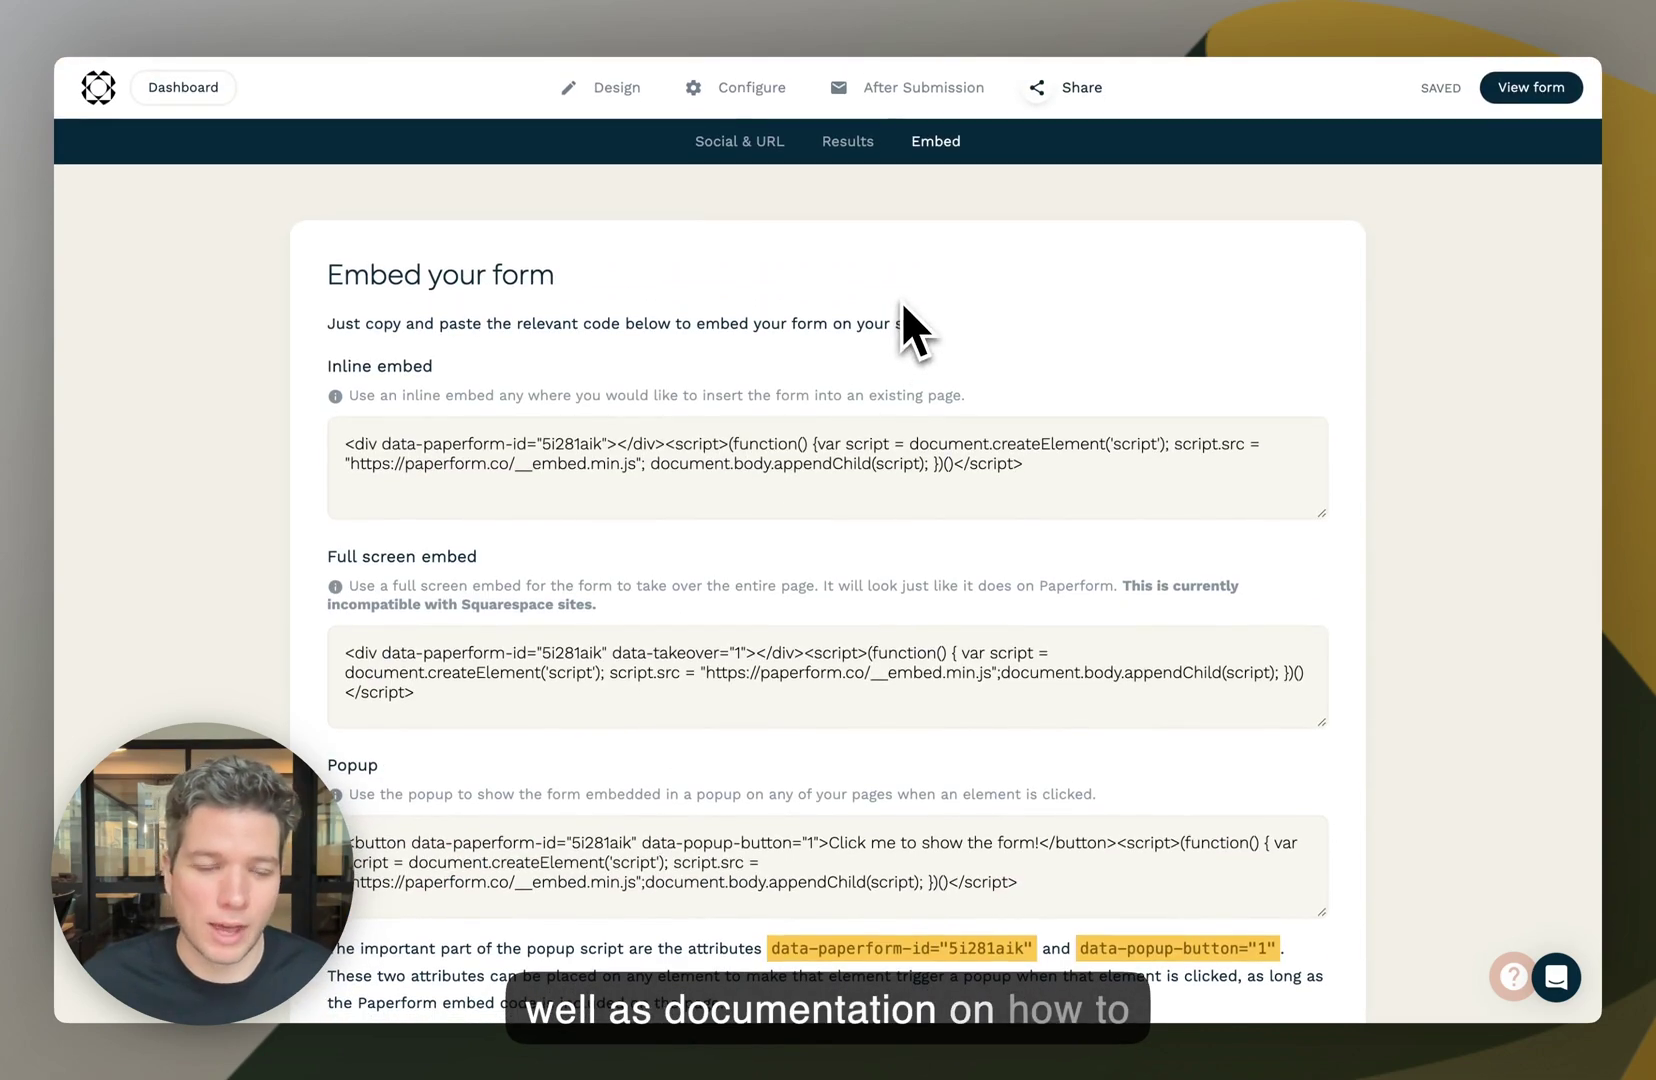
left_click(615, 90)
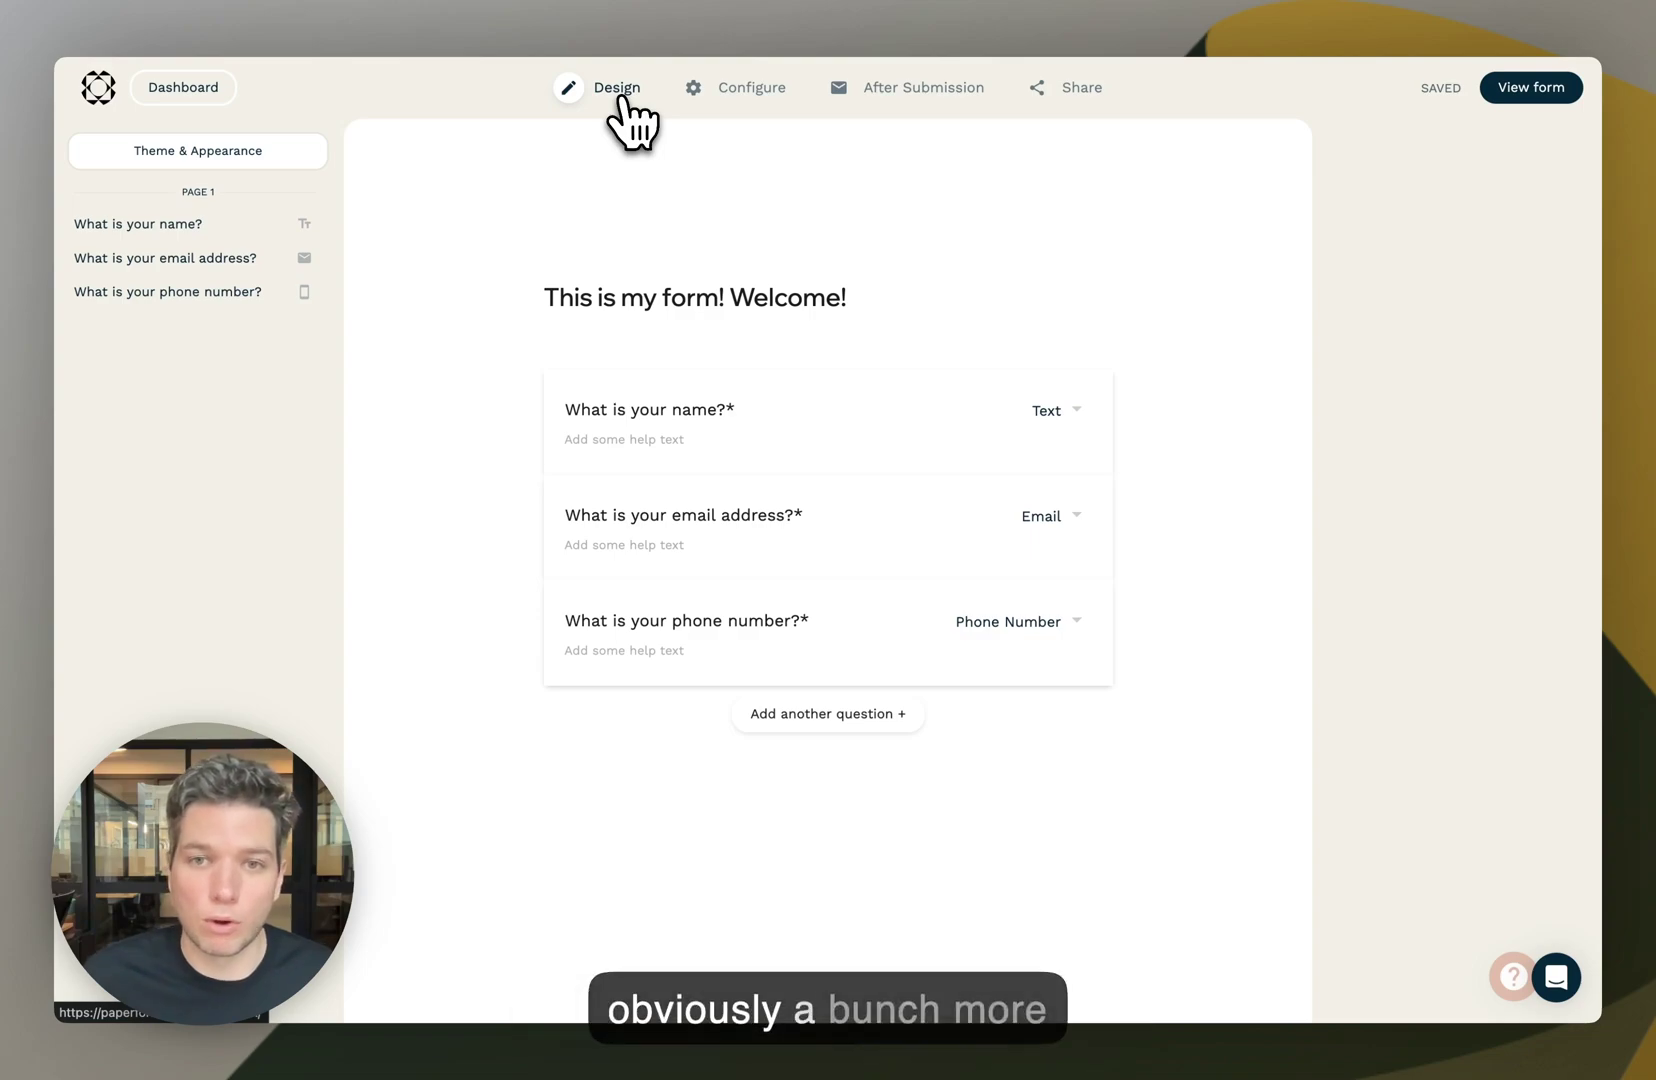
- Open the help messenger from the bottom-right launcher, then close it again
mouse_move(869, 325)
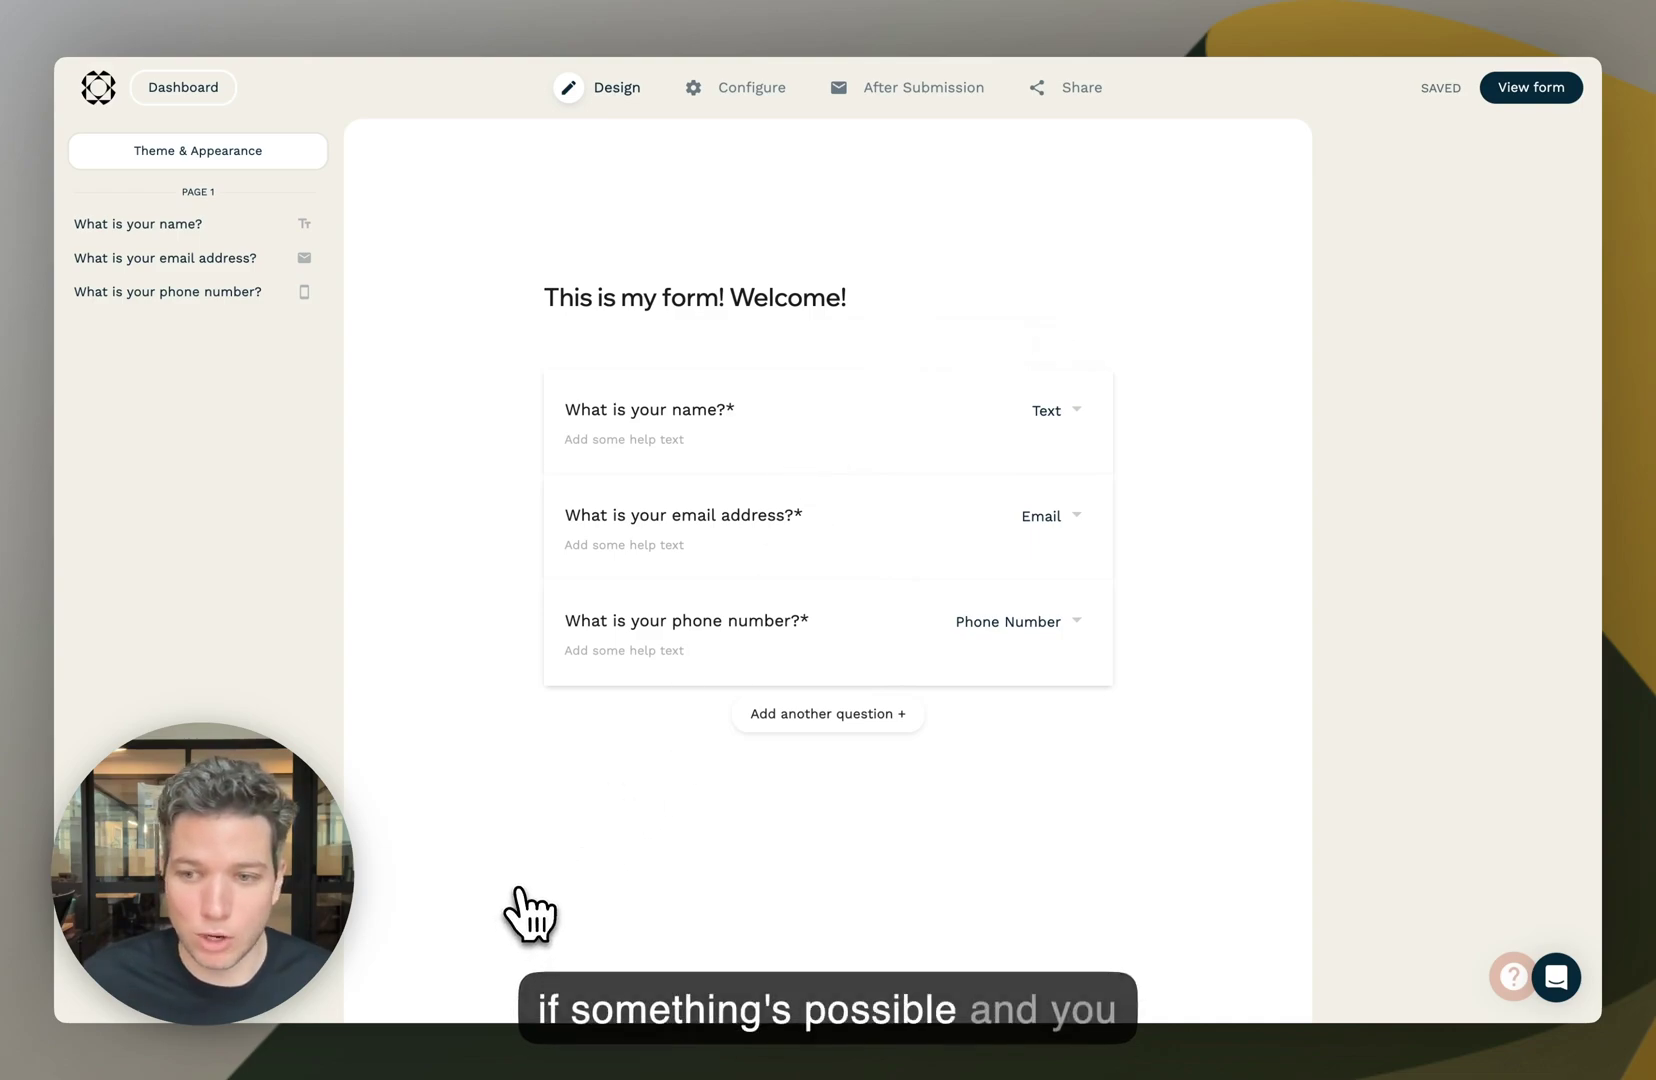
left_click(1556, 978)
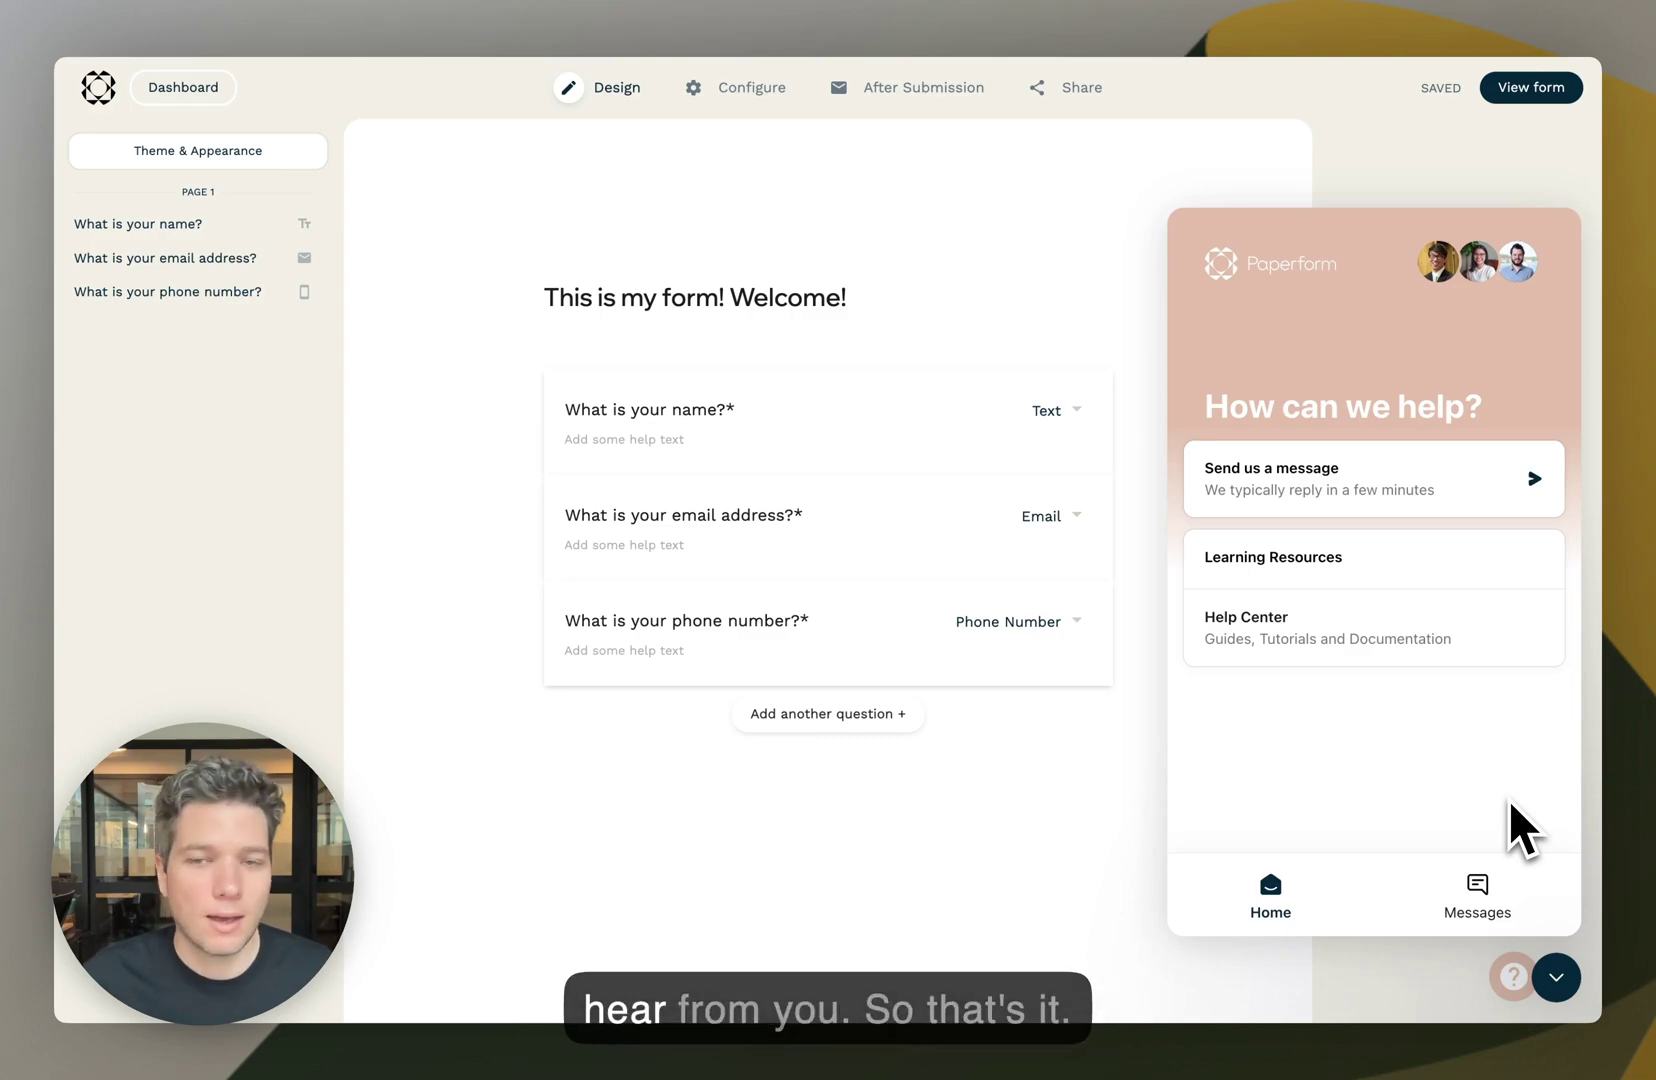
left_click(1556, 977)
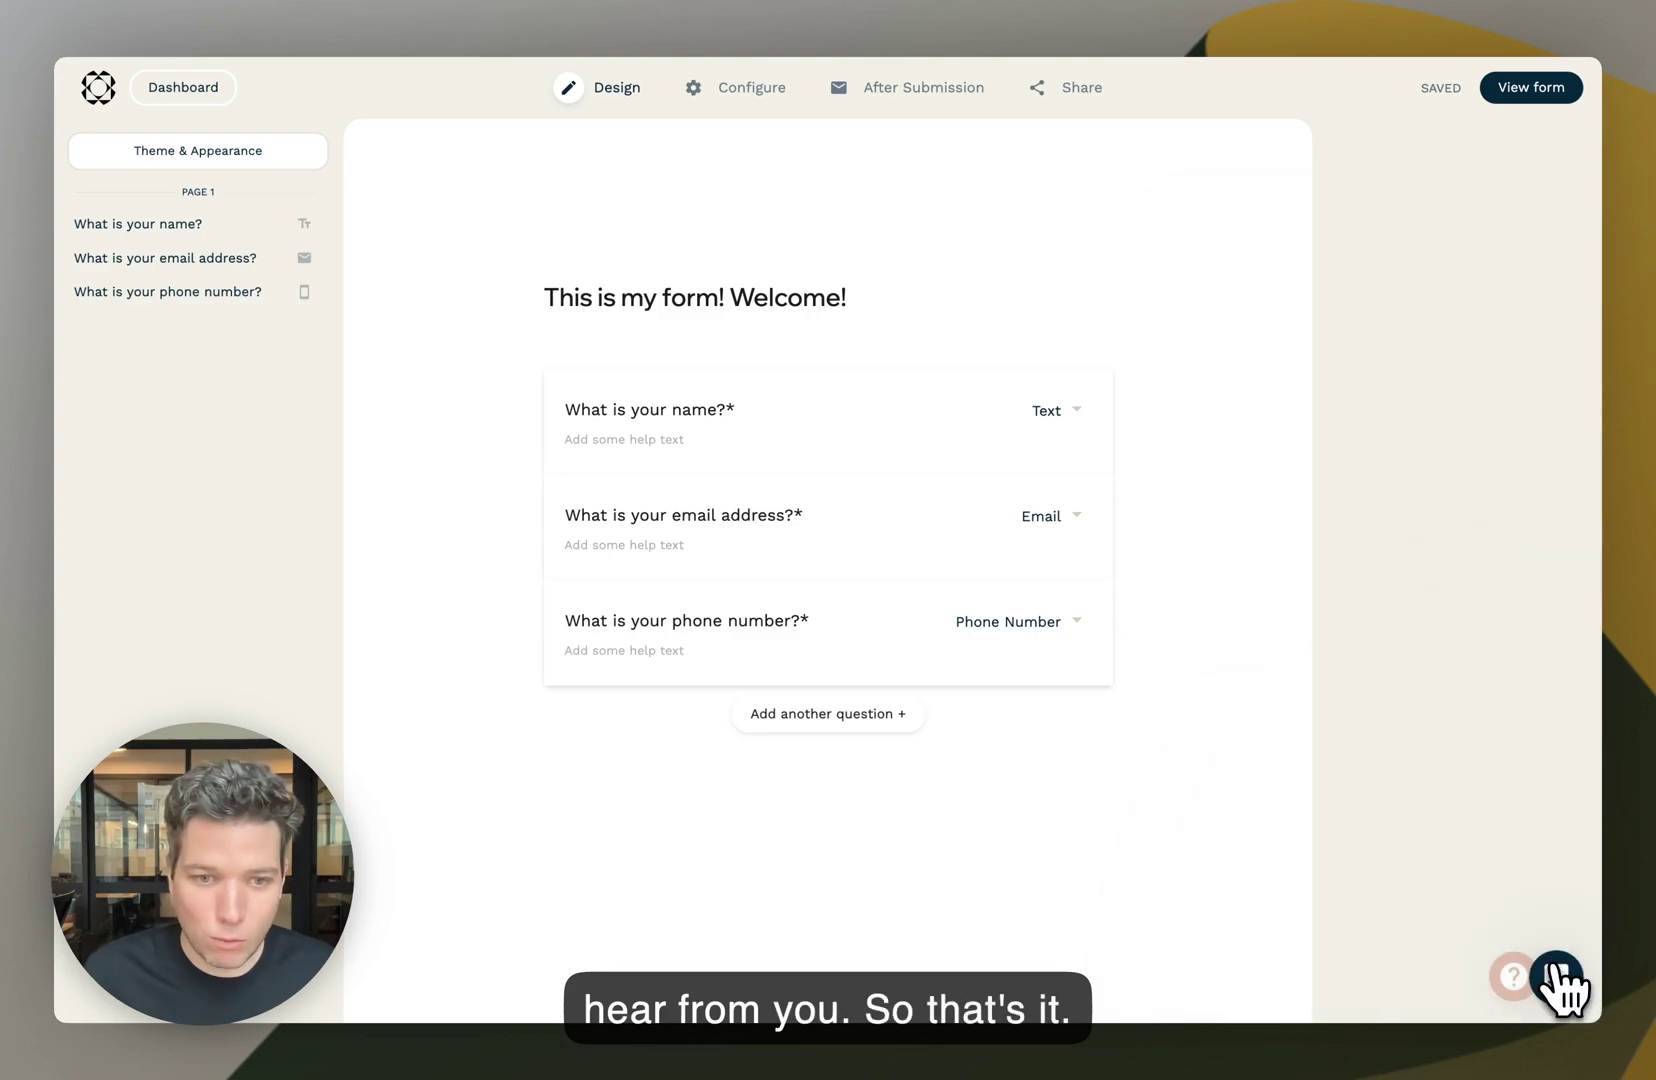